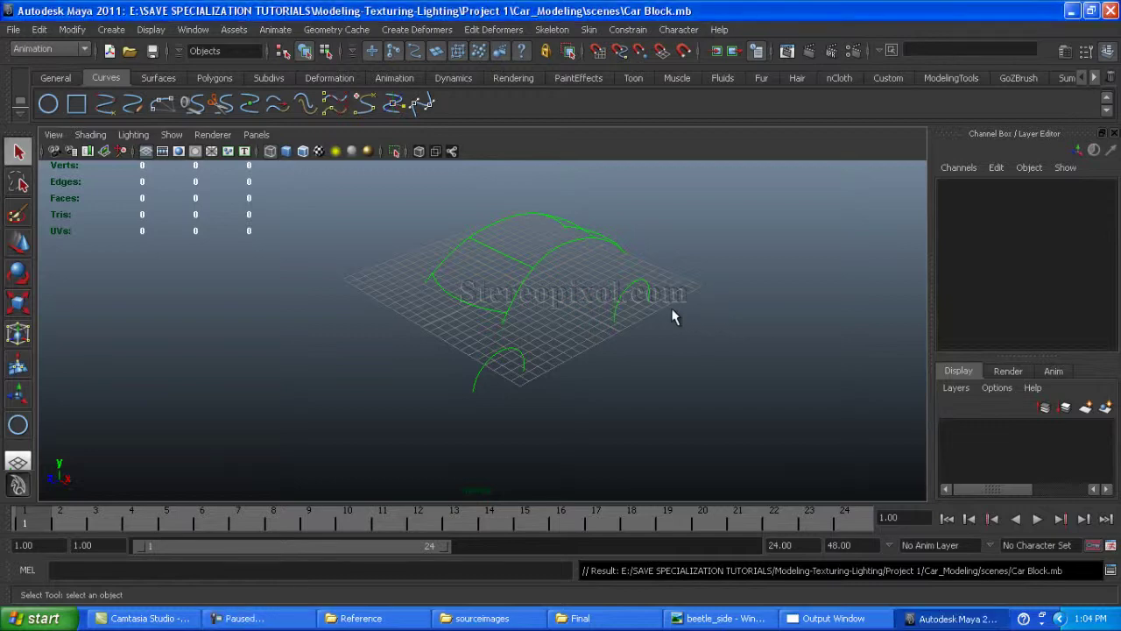
# Zoom in on the car curves, then frame the side blueprint on the door and both wheels
pyautogui.keyDown('alt'); pyautogui.moveTo(591, 300); pyautogui.dragTo(654, 383, button='right'); pyautogui.keyUp('alt')
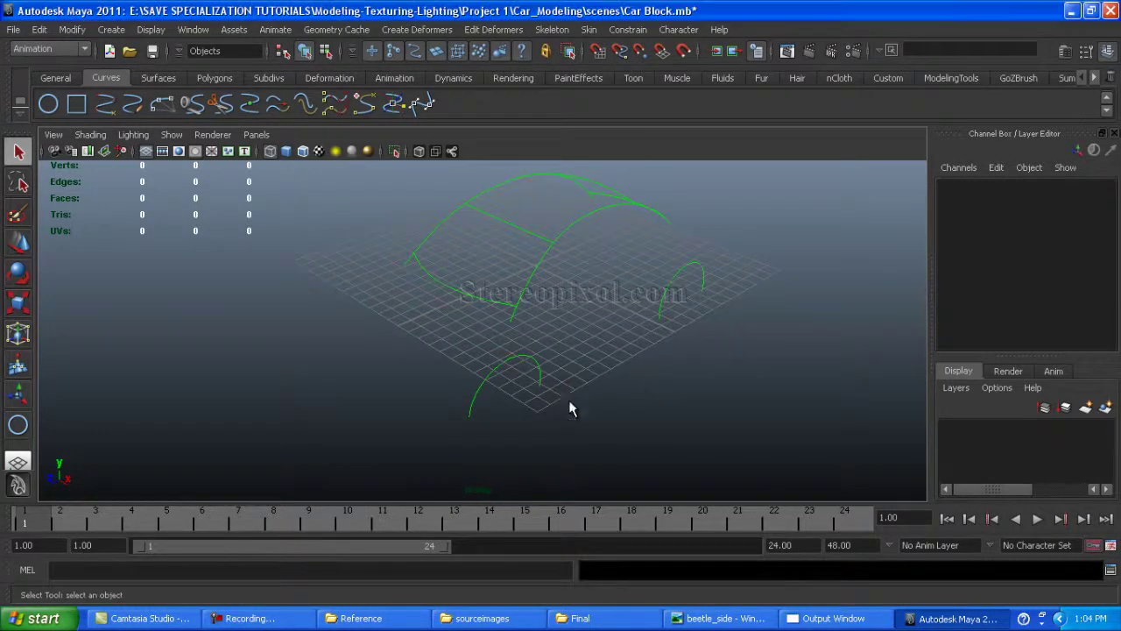
pyautogui.moveTo(569, 399); pyautogui.dragTo(526, 396)
pyautogui.scroll(3, 499, 394)
pyautogui.scroll(-2, 499, 395)
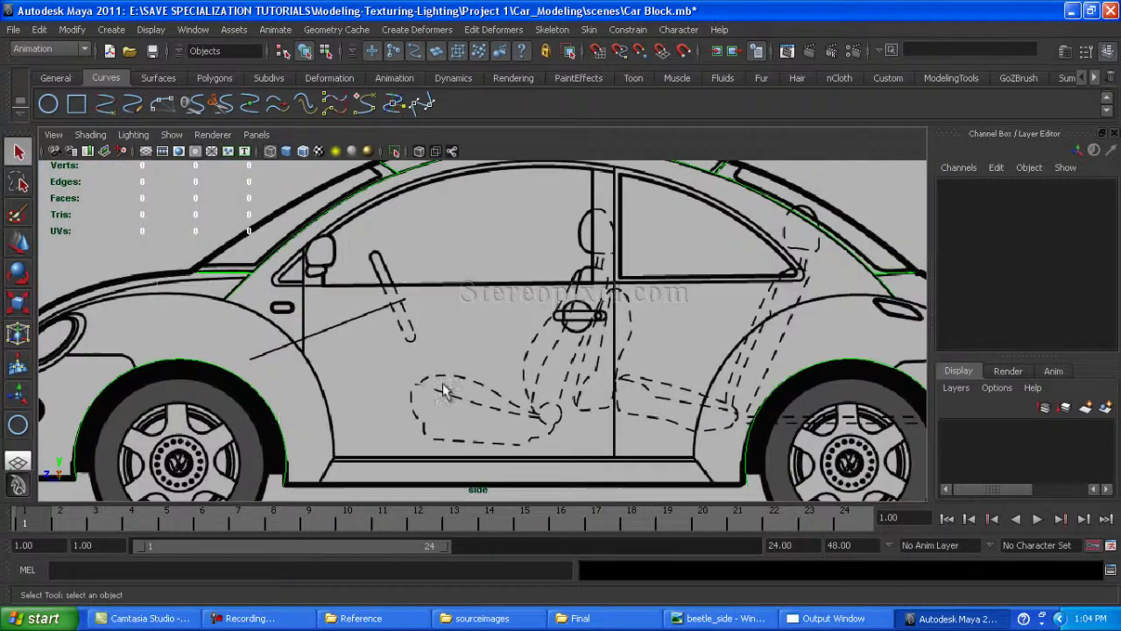
pyautogui.scroll(2, 351, 289)
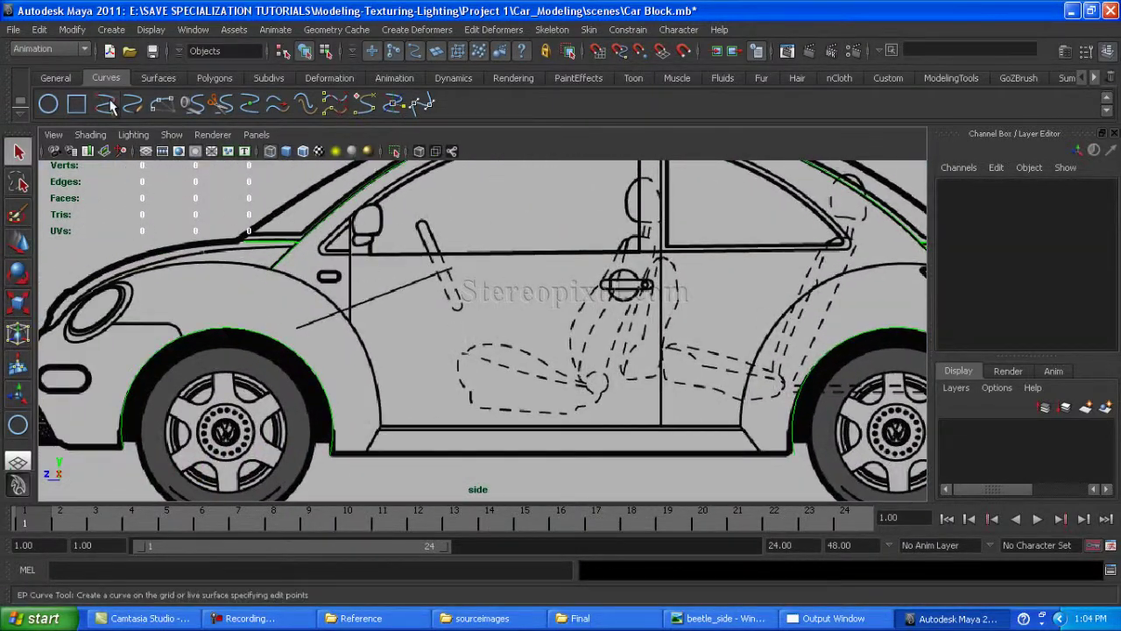
# Trace curve11 with the EP Curve Tool along the front fender, then maximize the top view
pyautogui.click(106, 104)
pyautogui.scroll(-2, 395, 368)
pyautogui.scroll(3, 438, 377)
pyautogui.click(611, 408)
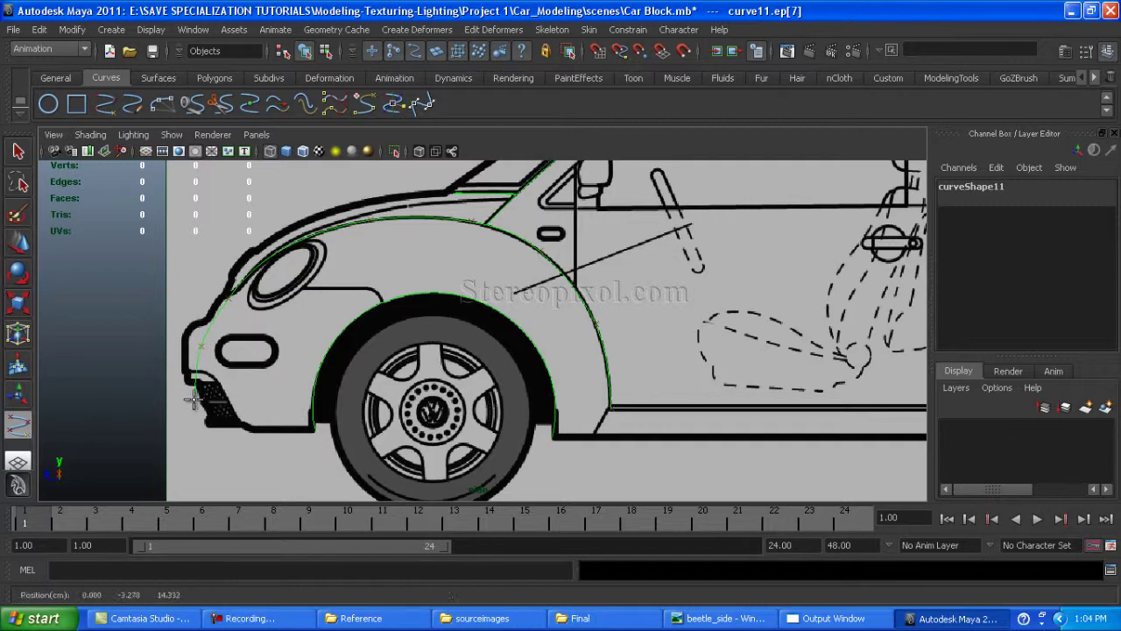
pyautogui.press('Return')
pyautogui.press('q')
pyautogui.press('space')
pyautogui.press('space')
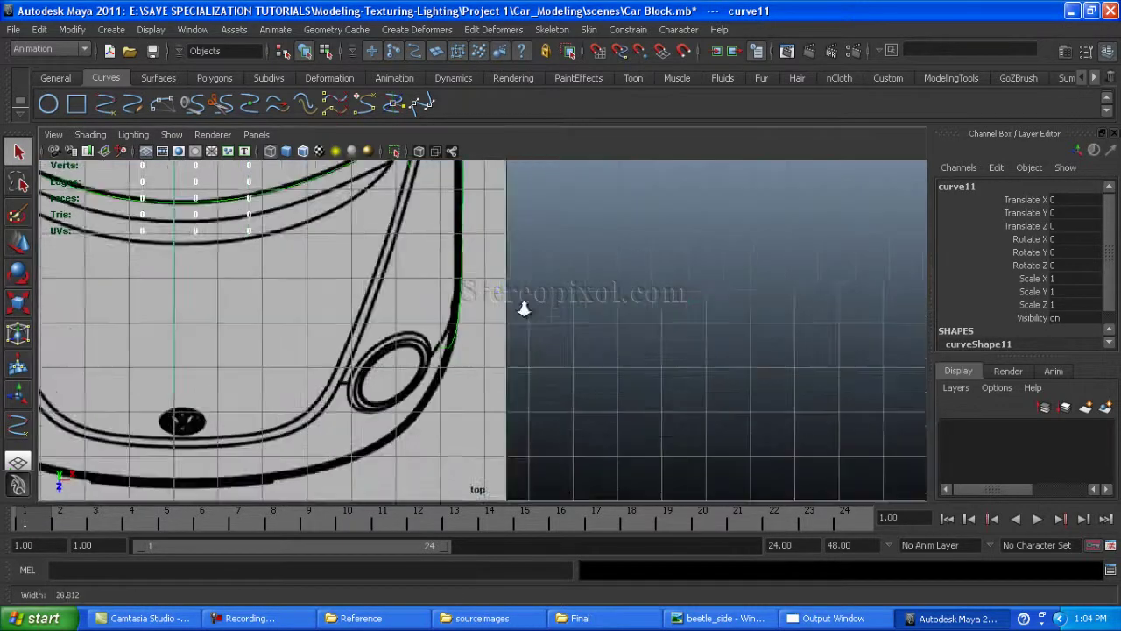
# Move curve11 outward toward the car's side and orbit to check it in 3D
pyautogui.scroll(-3, 311, 335)
pyautogui.press('w')
pyautogui.keyDown('alt'); pyautogui.moveTo(378, 236); pyautogui.dragTo(392, 341, button='middle'); pyautogui.keyUp('alt')
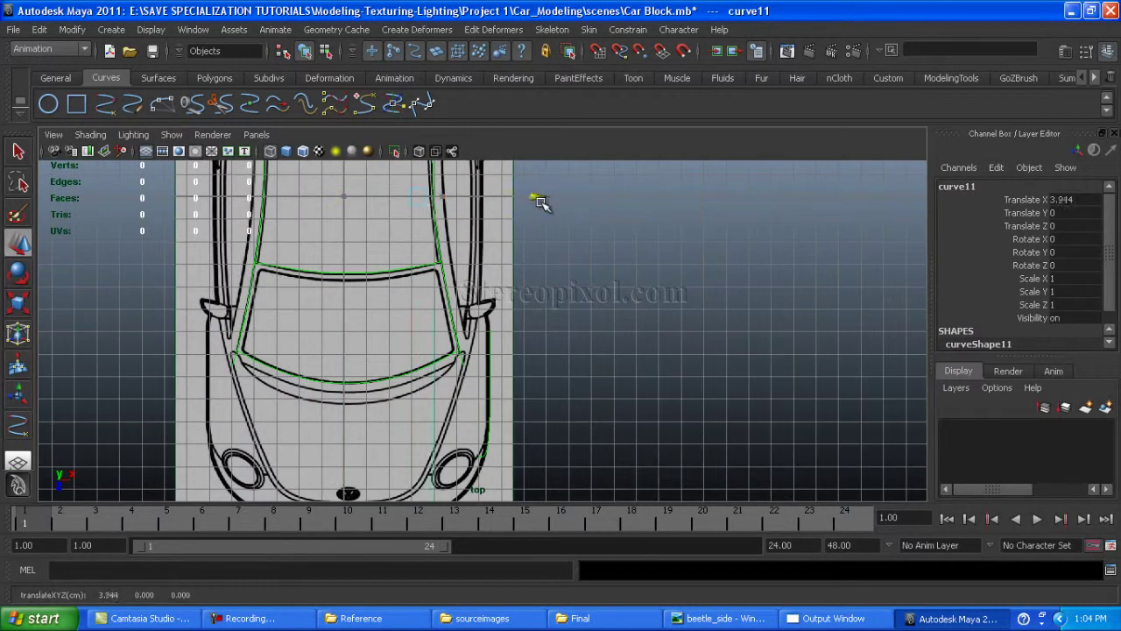
pyautogui.moveTo(584, 204); pyautogui.dragTo(630, 206)
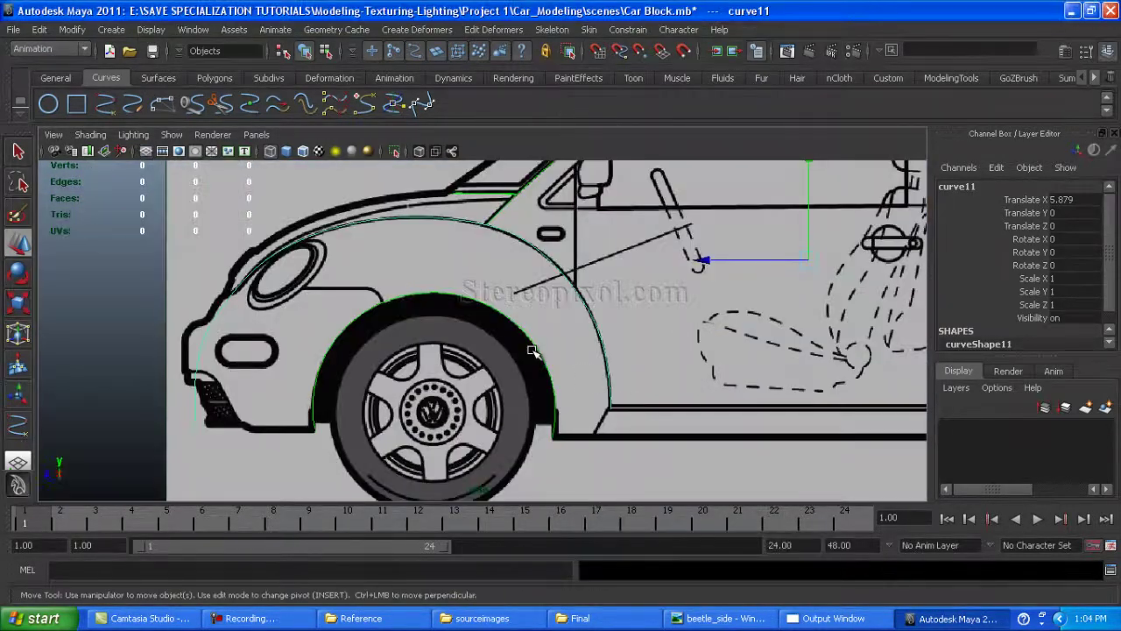
pyautogui.keyDown('alt'); pyautogui.moveTo(532, 350); pyautogui.dragTo(502, 383, button='middle'); pyautogui.keyUp('alt')
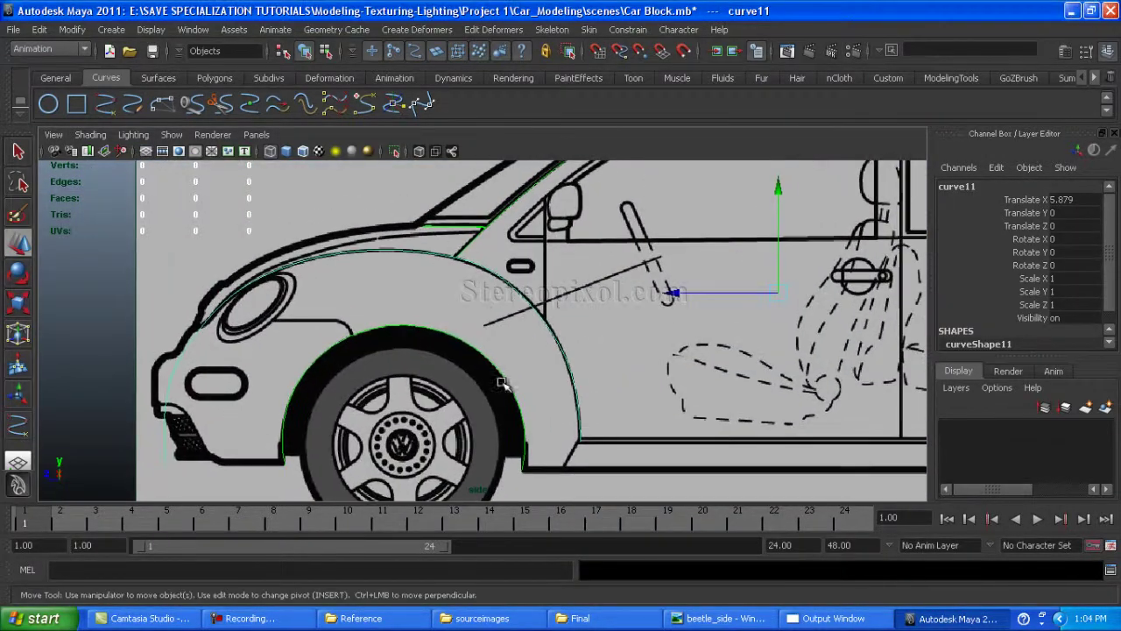
pyautogui.keyDown('alt'); pyautogui.moveTo(470, 278); pyautogui.dragTo(759, 292); pyautogui.keyUp('alt')
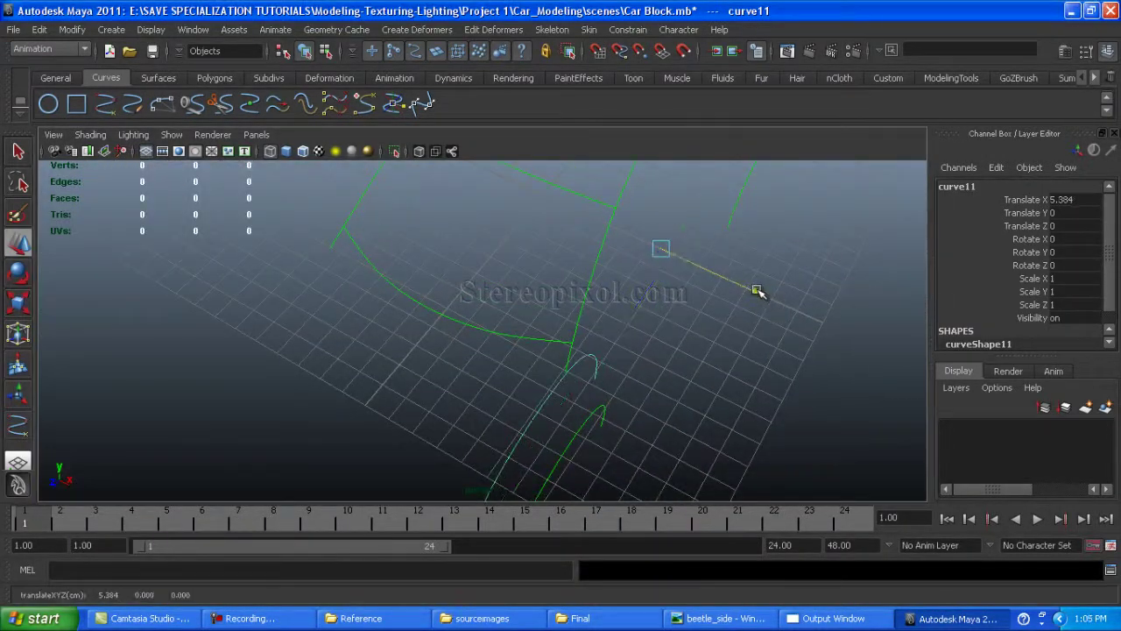
pyautogui.keyDown('alt'); pyautogui.moveTo(711, 348); pyautogui.dragTo(426, 371); pyautogui.keyUp('alt')
# Switch curve11 to control-vertex editing and frame the front fender in the top view
pyautogui.moveTo(426, 370); pyautogui.dragTo(343, 370, button='right')
pyautogui.press('space')
pyautogui.press('space')
pyautogui.keyDown('alt'); pyautogui.moveTo(435, 325); pyautogui.dragTo(423, 485, button='middle'); pyautogui.keyUp('alt')
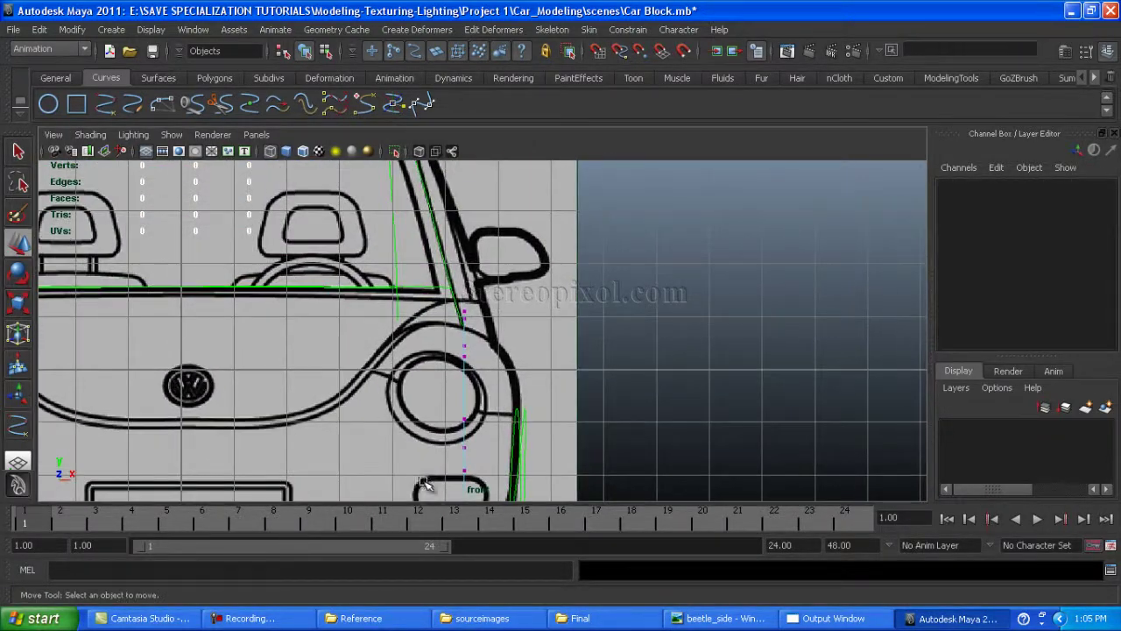
pyautogui.press('space')
pyautogui.moveTo(300, 263); pyautogui.dragTo(300, 227)
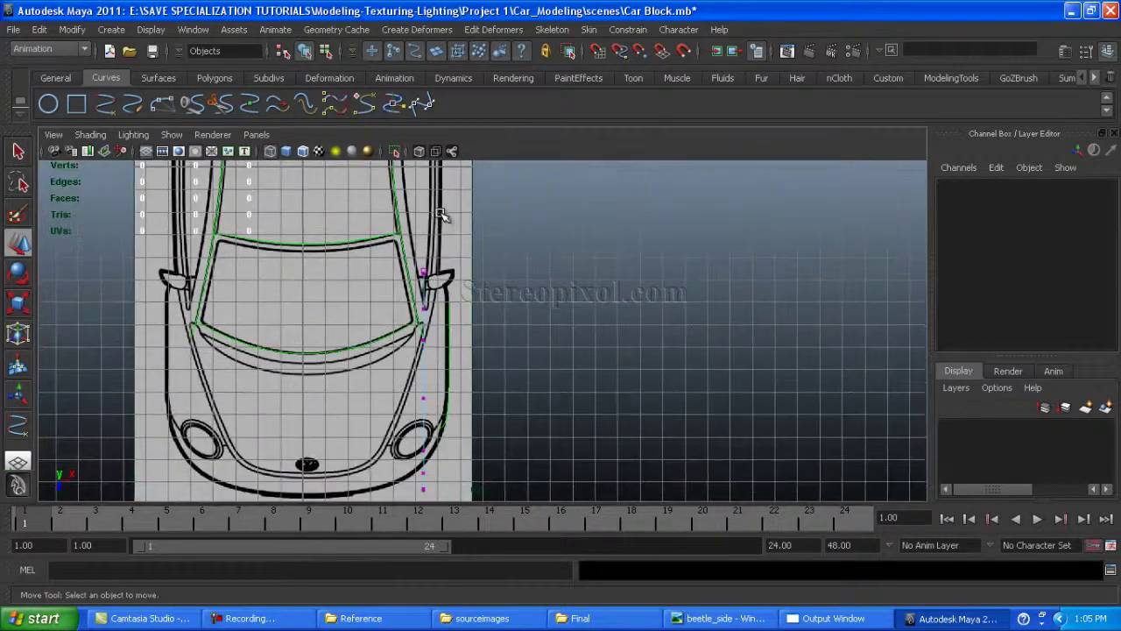
pyautogui.keyDown('alt'); pyautogui.moveTo(446, 218); pyautogui.dragTo(496, 371, button='right'); pyautogui.keyUp('alt')
pyautogui.keyDown('alt'); pyautogui.moveTo(495, 371); pyautogui.dragTo(481, 239, button='middle'); pyautogui.keyUp('alt')
pyautogui.keyDown('alt'); pyautogui.moveTo(481, 238); pyautogui.dragTo(513, 258, button='right'); pyautogui.keyUp('alt')
# Drag curve11's first control points onto the fender outline in the top blueprint
pyautogui.click(420, 368)
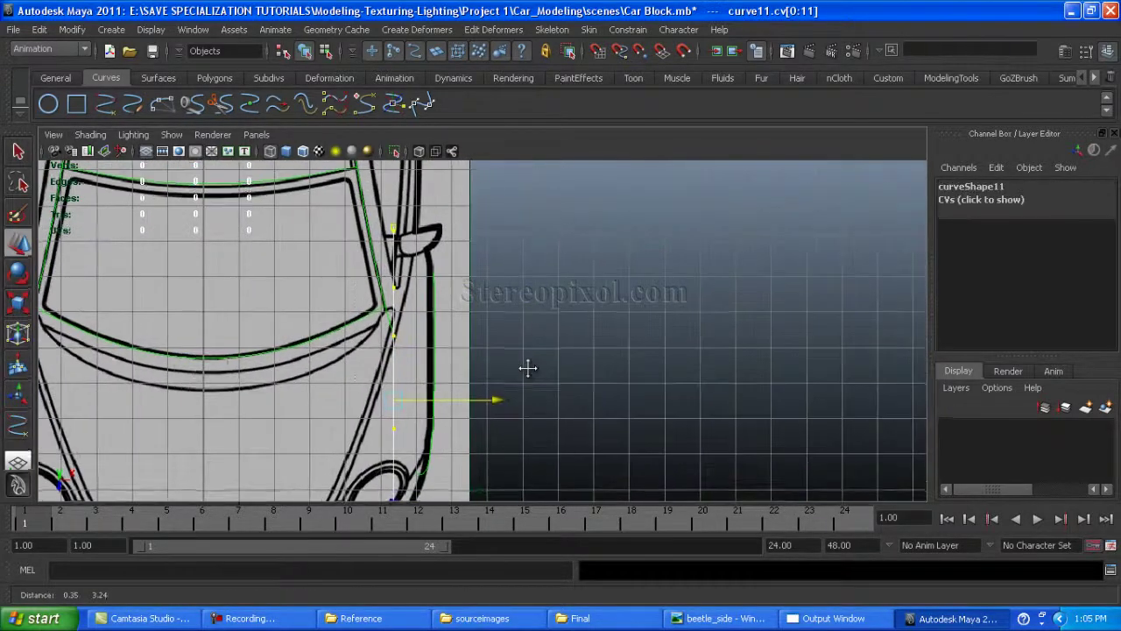
pyautogui.keyDown('alt'); pyautogui.moveTo(529, 368); pyautogui.dragTo(502, 395, button='middle'); pyautogui.keyUp('alt')
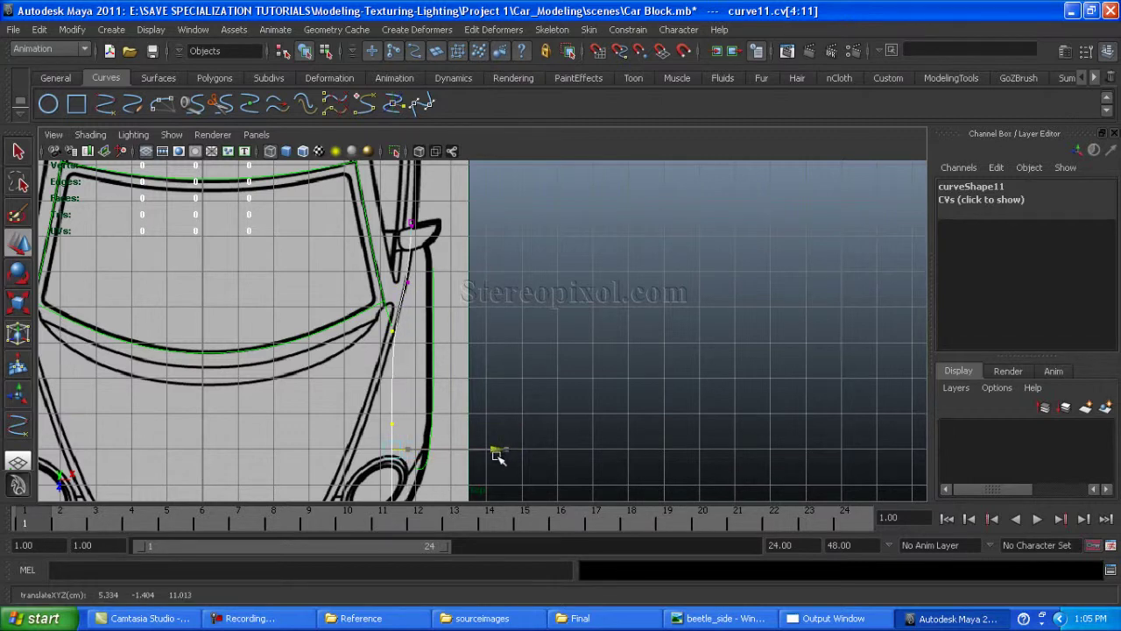
pyautogui.keyDown('alt'); pyautogui.moveTo(449, 376); pyautogui.dragTo(443, 276, button='middle'); pyautogui.keyUp('alt')
pyautogui.press('Right')
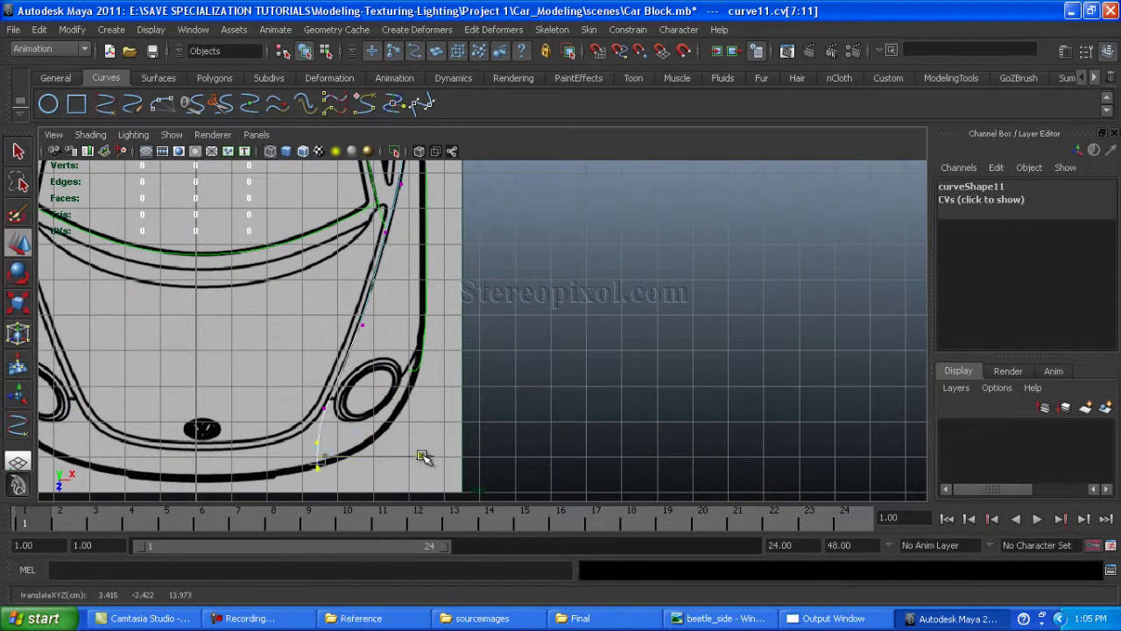
pyautogui.press('Right')
pyautogui.press('Right')
pyautogui.press('Right')
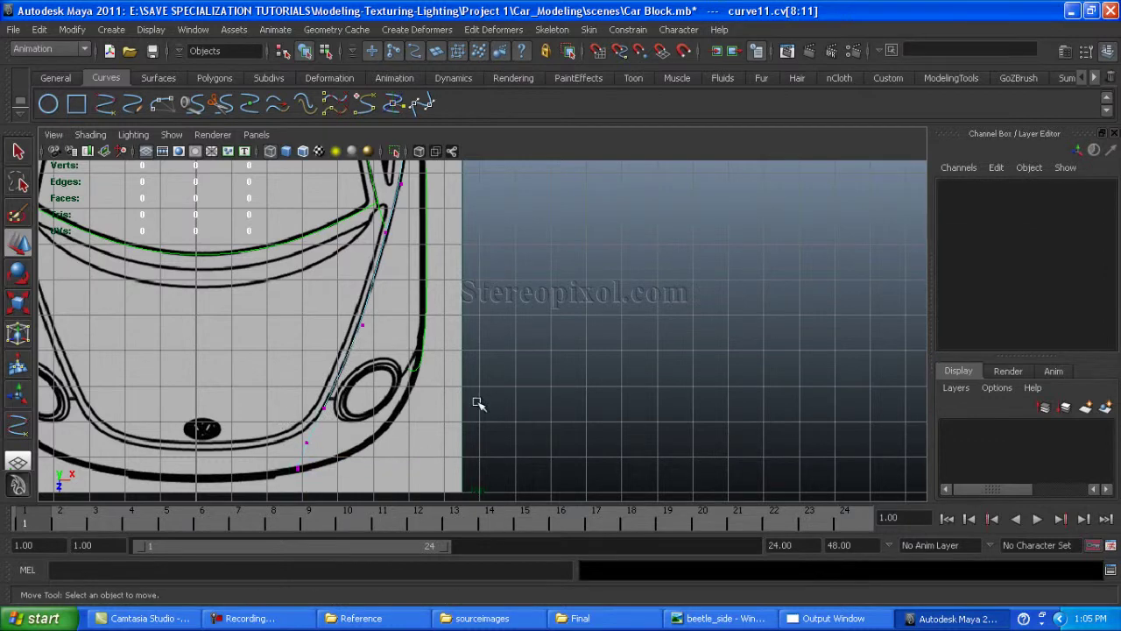
pyautogui.scroll(5, 508, 293)
pyautogui.keyDown('alt'); pyautogui.moveTo(503, 255); pyautogui.dragTo(537, 333, button='middle'); pyautogui.keyUp('alt')
# Adjust the remaining control points near the headlight, then exit control-vertex mode
pyautogui.press('Left')
pyautogui.scroll(3, 434, 330)
pyautogui.keyDown('alt'); pyautogui.moveTo(433, 331); pyautogui.dragTo(441, 383, button='middle'); pyautogui.keyUp('alt')
pyautogui.press('Right')
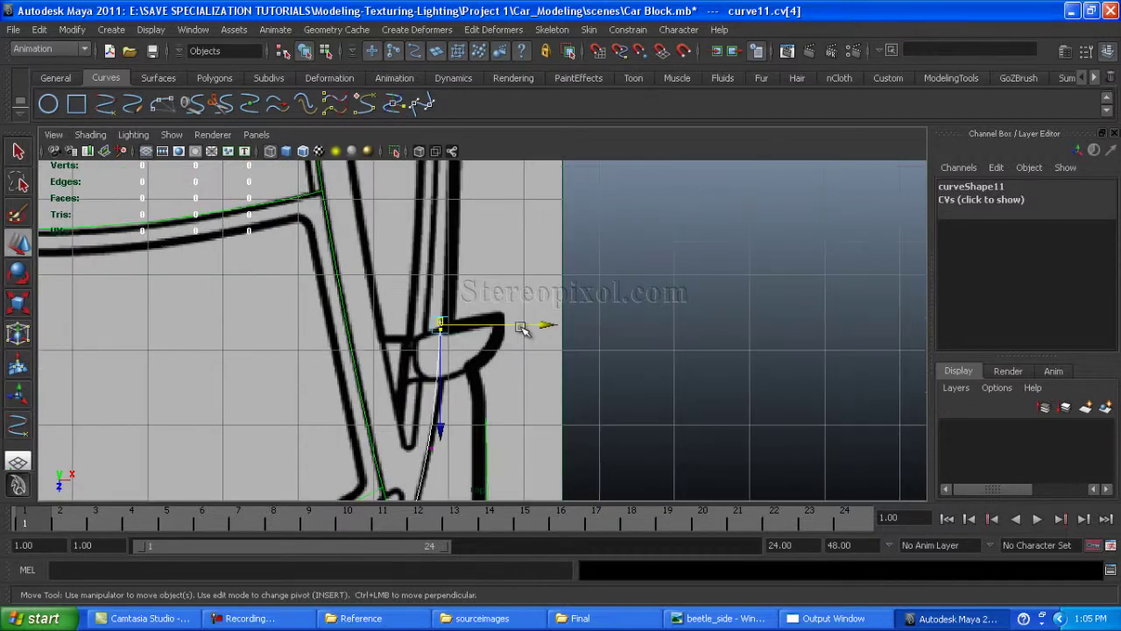
pyautogui.press('F8')
pyautogui.scroll(-10, 538, 326)
pyautogui.scroll(12, 707, 470)
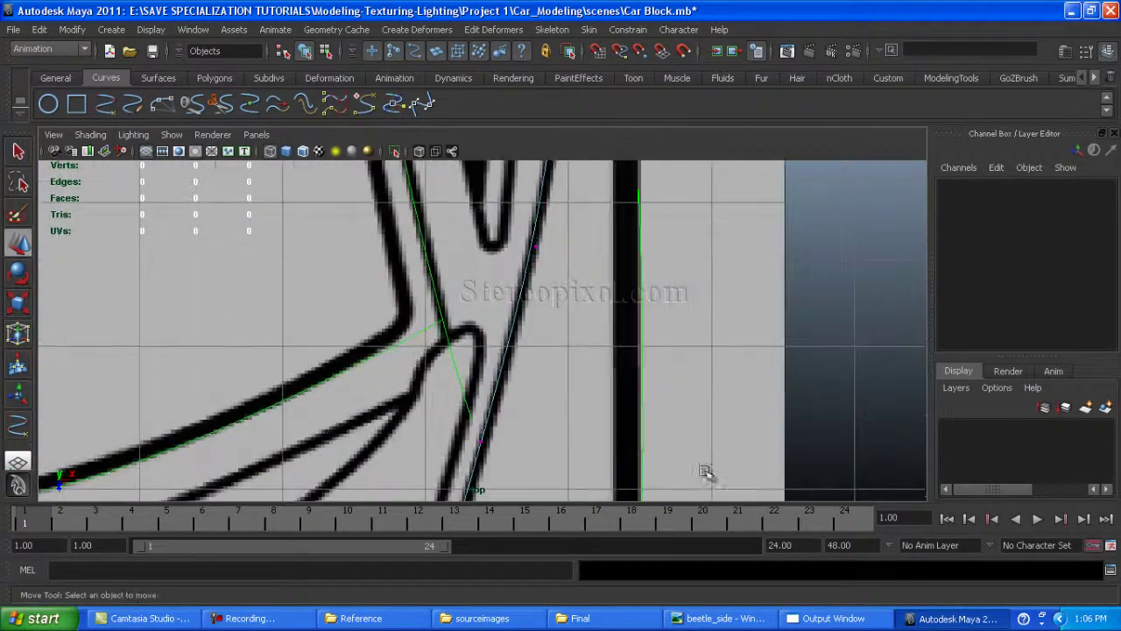
# Snap curve1's first control point onto the fender curve
pyautogui.click(432, 418)
pyautogui.press('F8')
pyautogui.click(521, 378)
pyautogui.scroll(3, 568, 410)
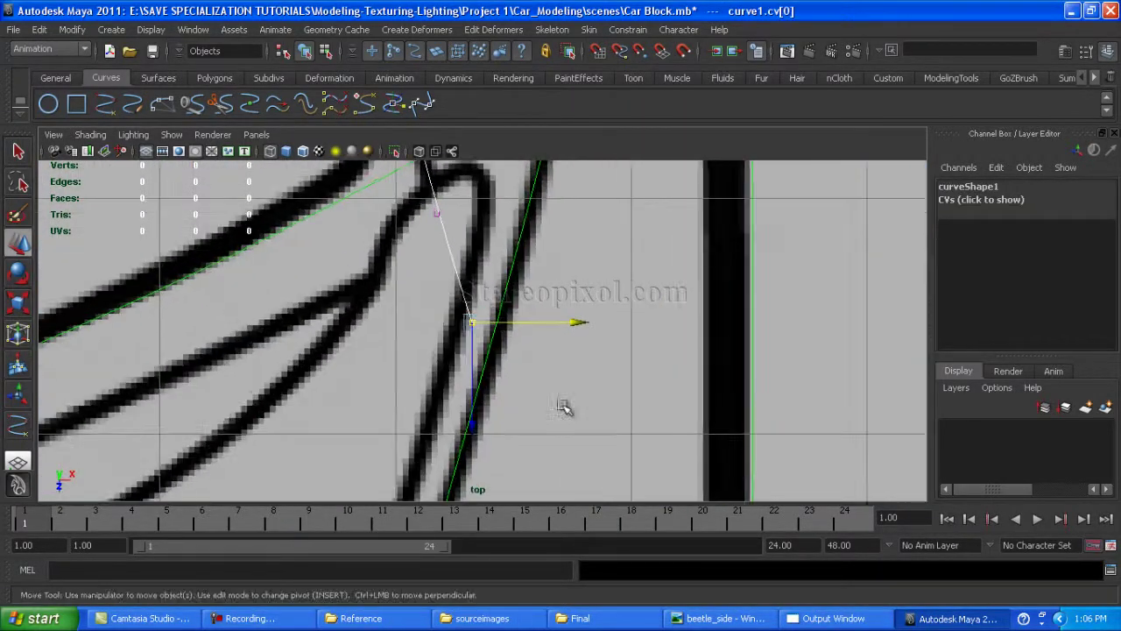
pyautogui.moveTo(567, 411); pyautogui.dragTo(517, 316, button='middle')
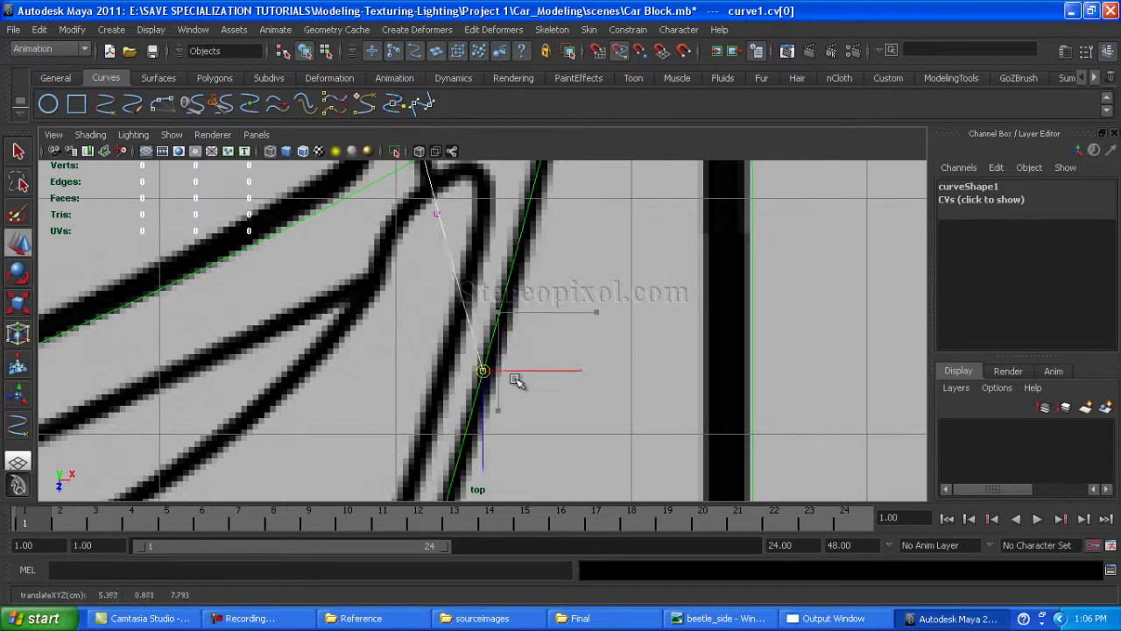
pyautogui.scroll(-3, 525, 359)
# In the perspective view, show curve11's control vertices and select one to refine
pyautogui.press('space')
pyautogui.press('space')
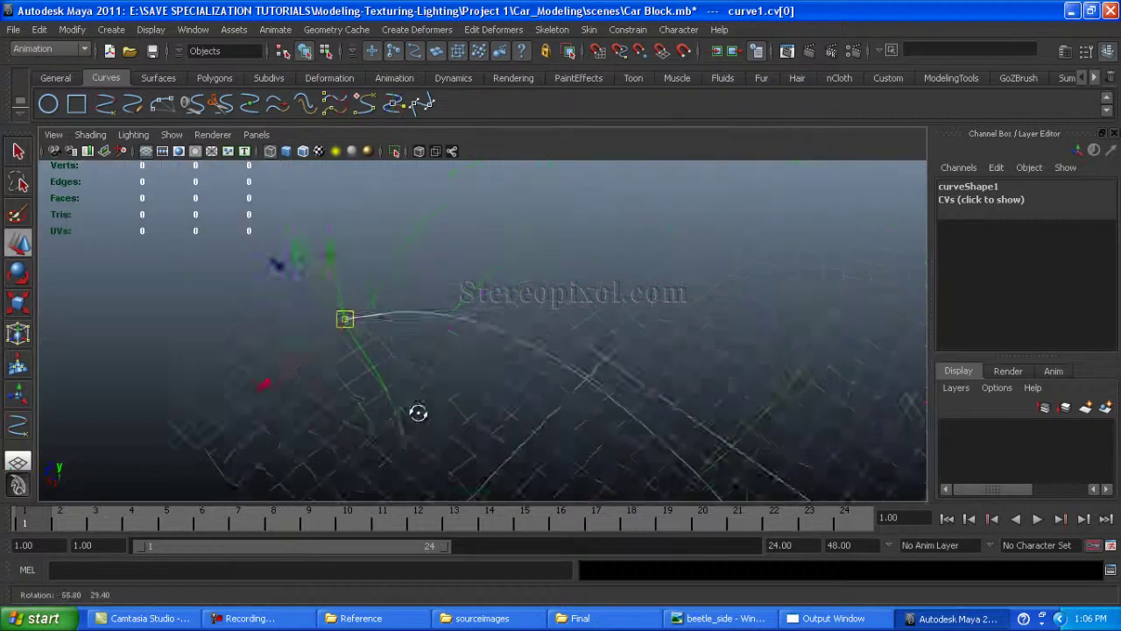
pyautogui.keyDown('alt'); pyautogui.moveTo(420, 411); pyautogui.dragTo(726, 333); pyautogui.keyUp('alt')
pyautogui.click(581, 388)
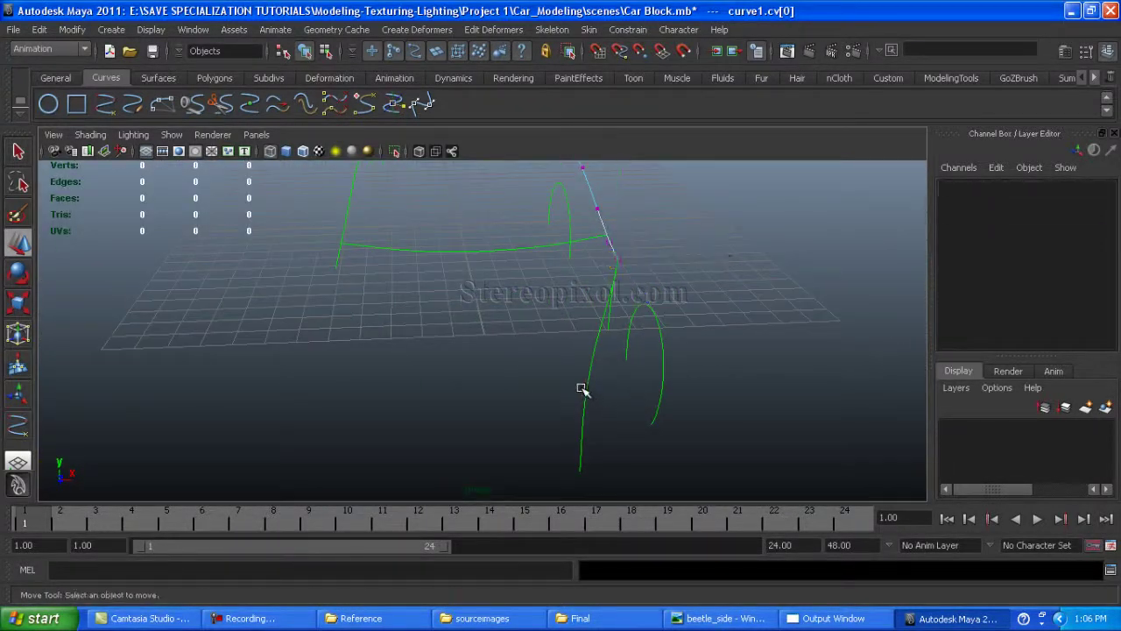
pyautogui.rightClick(587, 414)
pyautogui.click(506, 375)
pyautogui.keyDown('alt'); pyautogui.moveTo(506, 375); pyautogui.dragTo(456, 373); pyautogui.keyUp('alt')
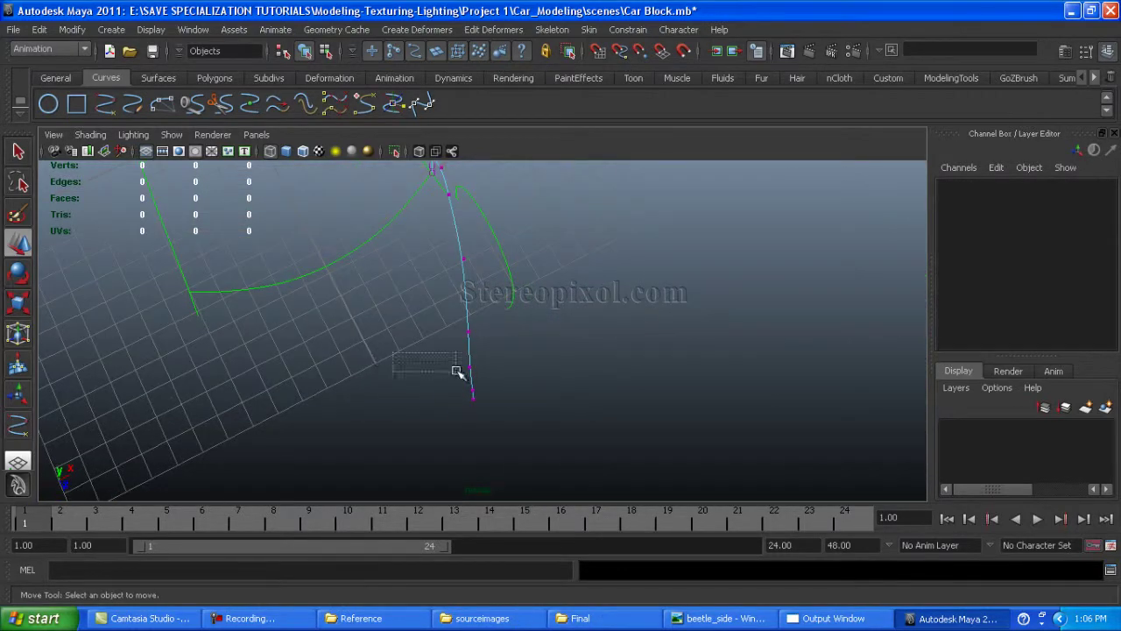
pyautogui.click(471, 365)
pyautogui.keyDown('alt'); pyautogui.moveTo(561, 324); pyautogui.dragTo(691, 418, button='right'); pyautogui.keyUp('alt')
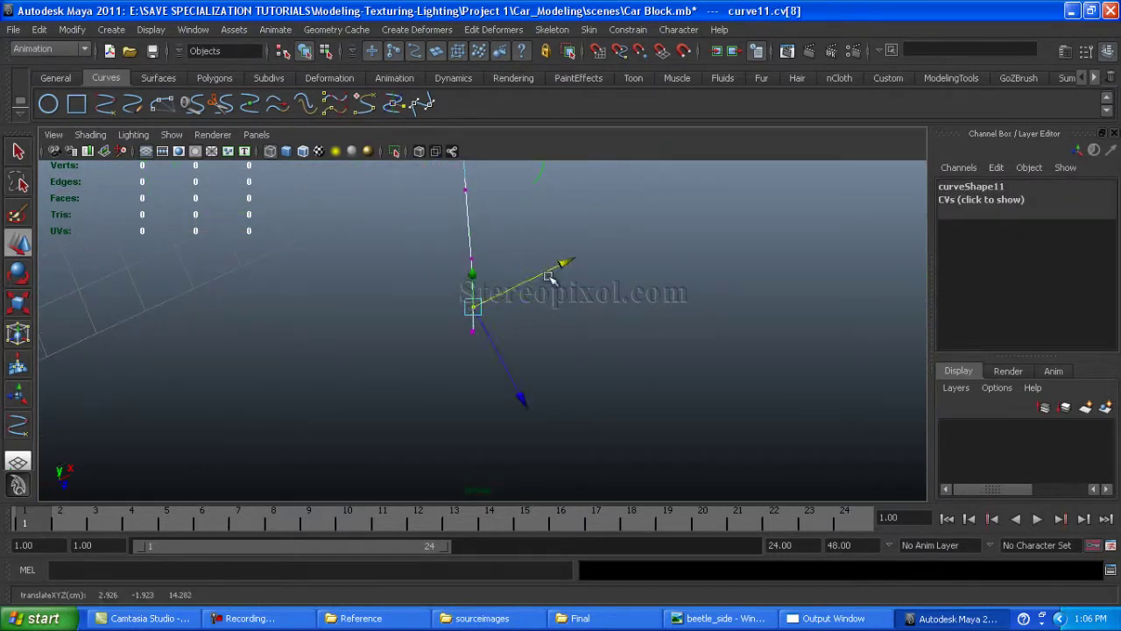
# Refine curve11's end control point against the body curves, then return to object mode
pyautogui.click(345, 233)
pyautogui.keyDown('alt'); pyautogui.moveTo(345, 233); pyautogui.dragTo(490, 354); pyautogui.keyUp('alt')
pyautogui.click(490, 355)
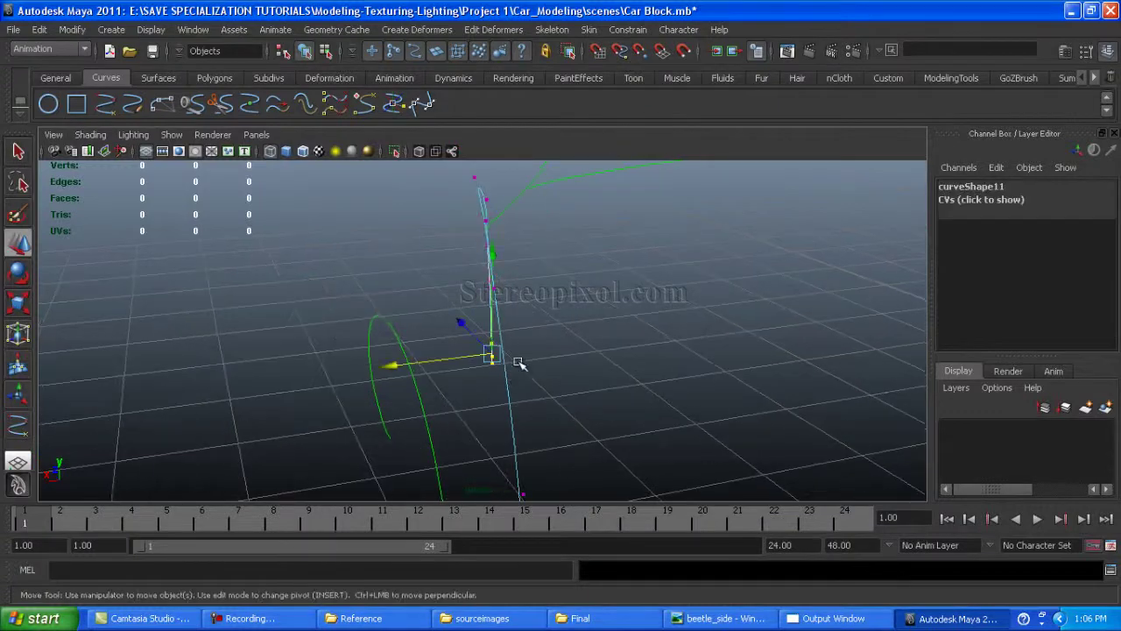
pyautogui.click(415, 364)
pyautogui.keyDown('alt'); pyautogui.moveTo(414, 364); pyautogui.dragTo(655, 323); pyautogui.keyUp('alt')
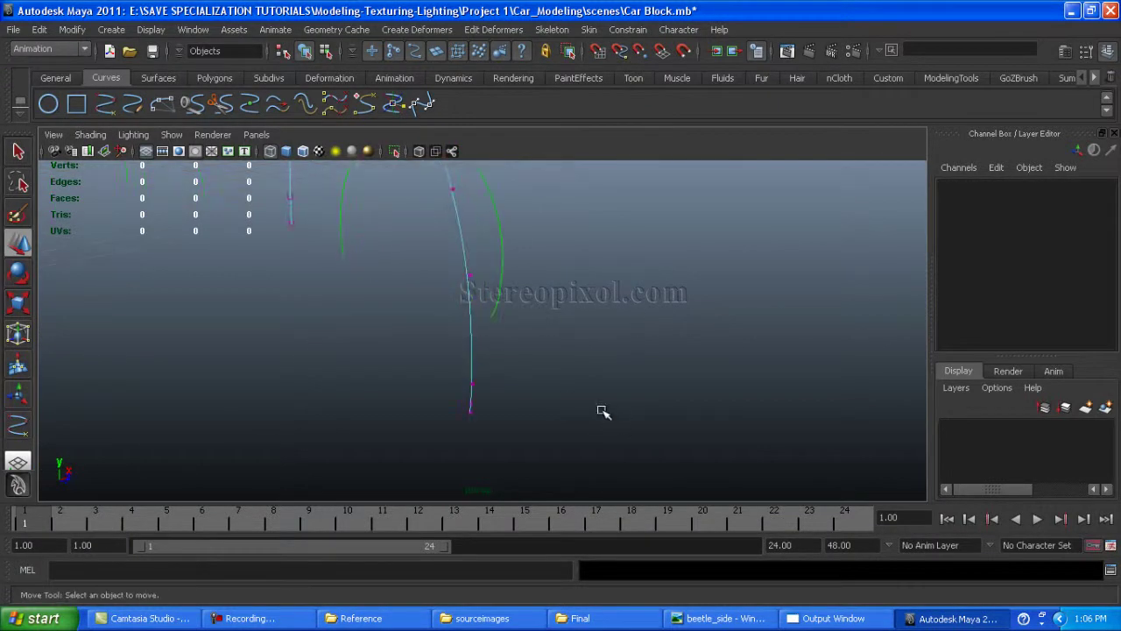
pyautogui.press('F8')
pyautogui.click(478, 306)
pyautogui.keyDown('alt'); pyautogui.moveTo(478, 306); pyautogui.dragTo(458, 351); pyautogui.keyUp('alt')
# Switch to the side blueprint view and select the front curve's bumper-end points
pyautogui.keyDown('alt'); pyautogui.moveTo(458, 350); pyautogui.dragTo(478, 360, button='right'); pyautogui.keyUp('alt')
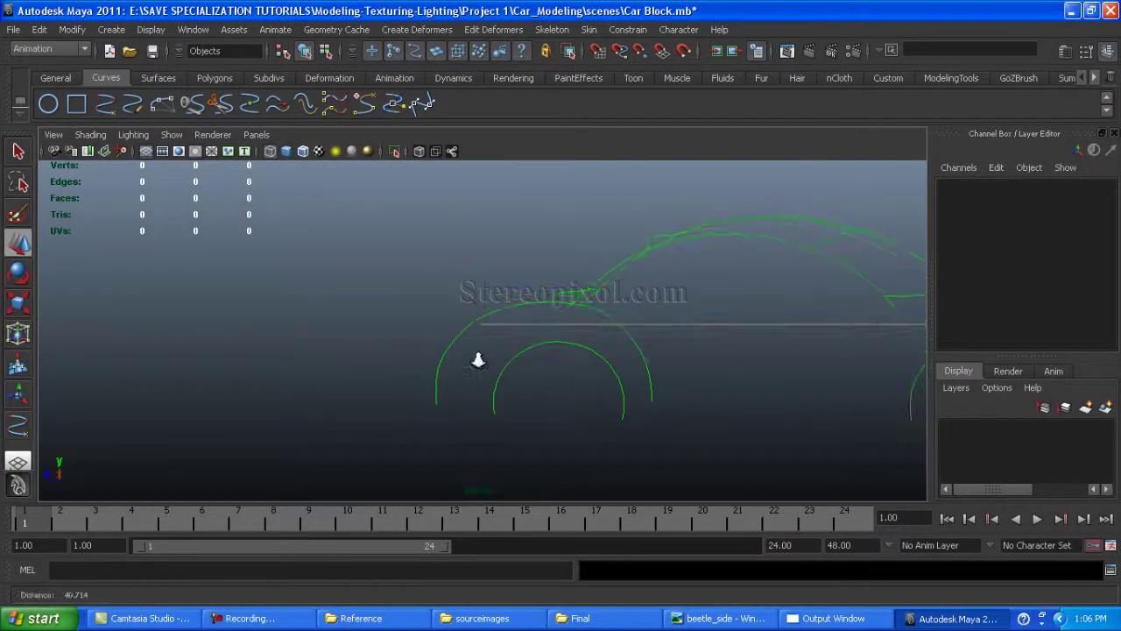
pyautogui.press('space')
pyautogui.scroll(4, 469, 342)
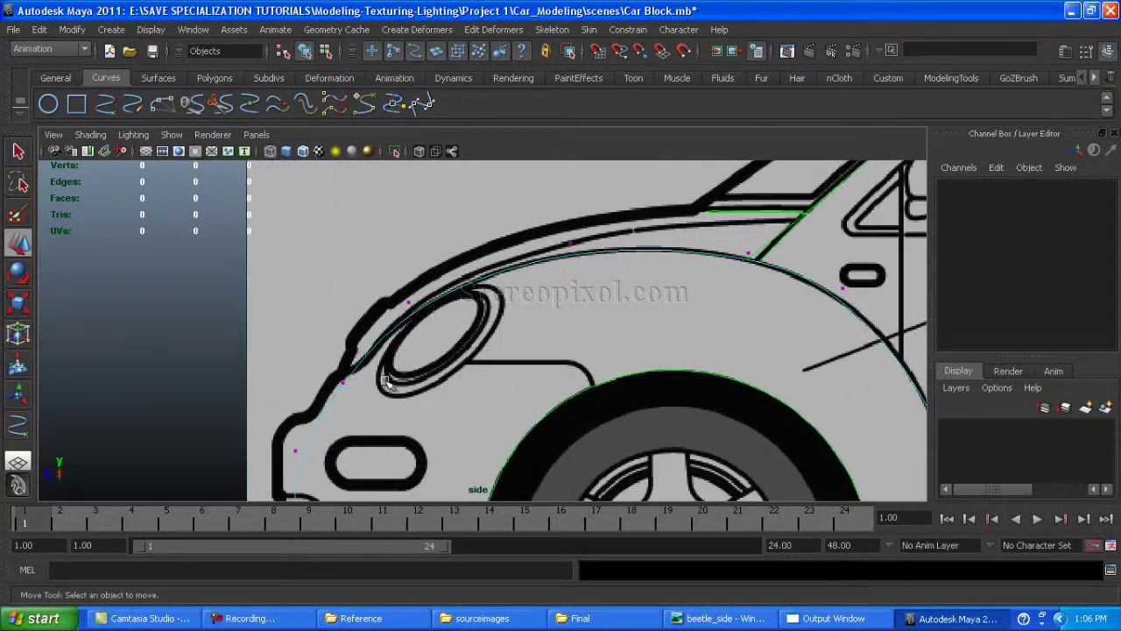
pyautogui.scroll(-4, 385, 382)
pyautogui.moveTo(409, 318); pyautogui.dragTo(301, 380)
pyautogui.click(365, 300)
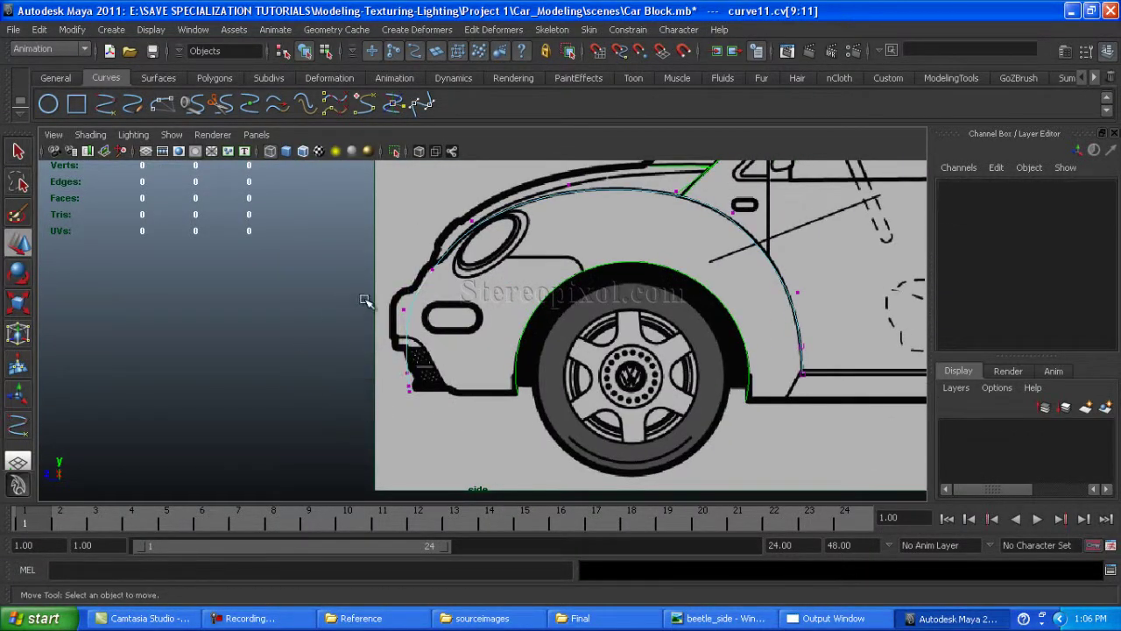
# Pull curve11's arch control points onto the front fender outline
pyautogui.click(473, 221)
pyautogui.scroll(3, 263, 316)
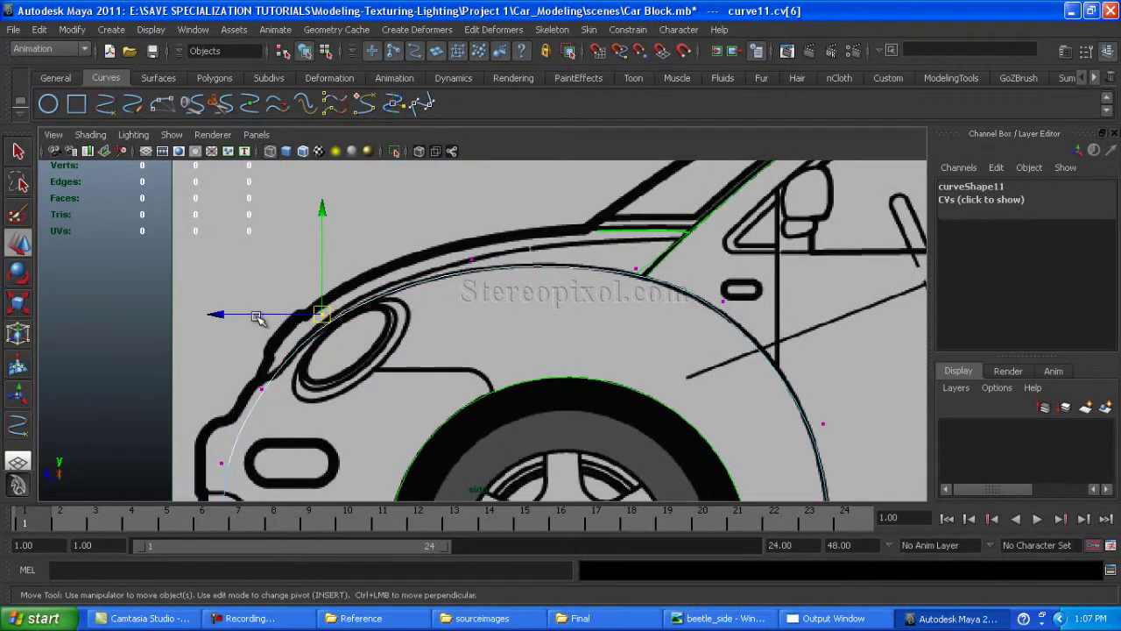
pyautogui.keyDown('alt'); pyautogui.moveTo(321, 206); pyautogui.dragTo(133, 176, button='middle'); pyautogui.keyUp('alt')
pyautogui.click(449, 238)
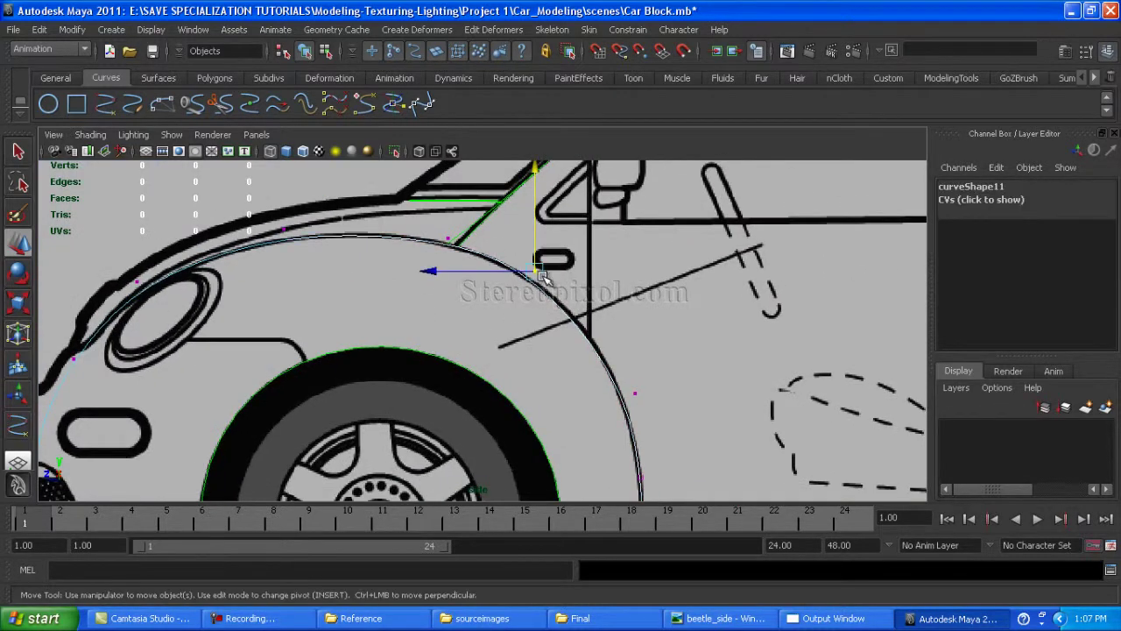
pyautogui.scroll(-5, 636, 368)
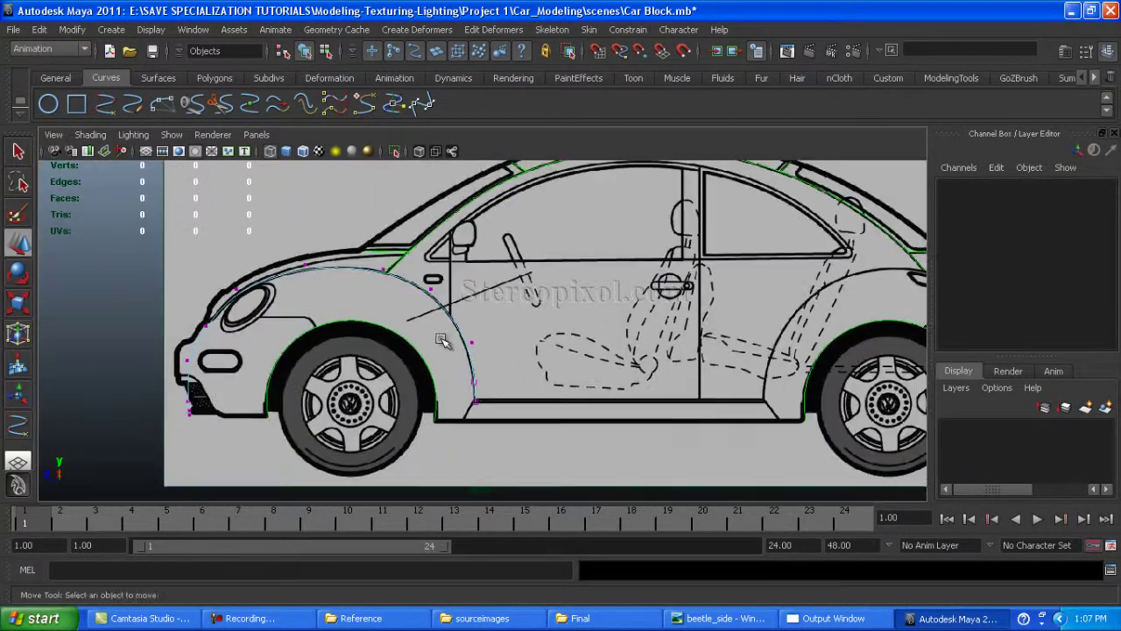
# Clear the selection, frame the rear wheel arch and pick the EP Curve Tool
pyautogui.click(520, 323)
pyautogui.scroll(-2, 519, 322)
pyautogui.scroll(3, 613, 367)
pyautogui.press('q')
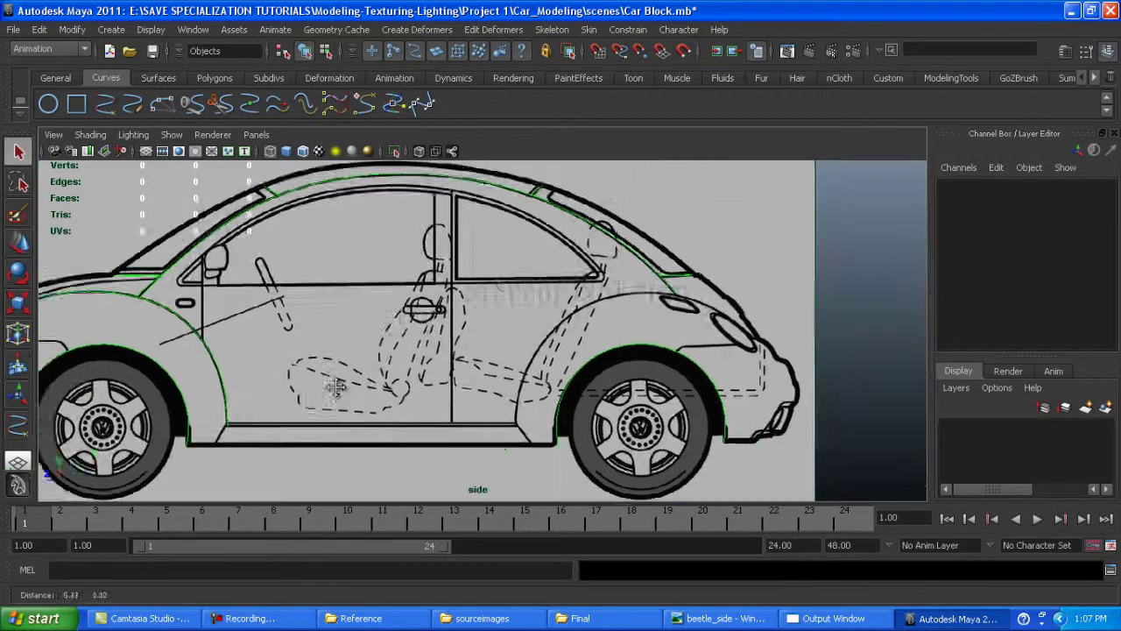
pyautogui.keyDown('alt'); pyautogui.moveTo(614, 350); pyautogui.dragTo(377, 350, button='middle'); pyautogui.keyUp('alt')
pyautogui.scroll(2, 377, 333)
pyautogui.click(124, 106)
# Trace curve12 from the rear sill around the rear wheel arch to the bumper
pyautogui.scroll(2, 525, 367)
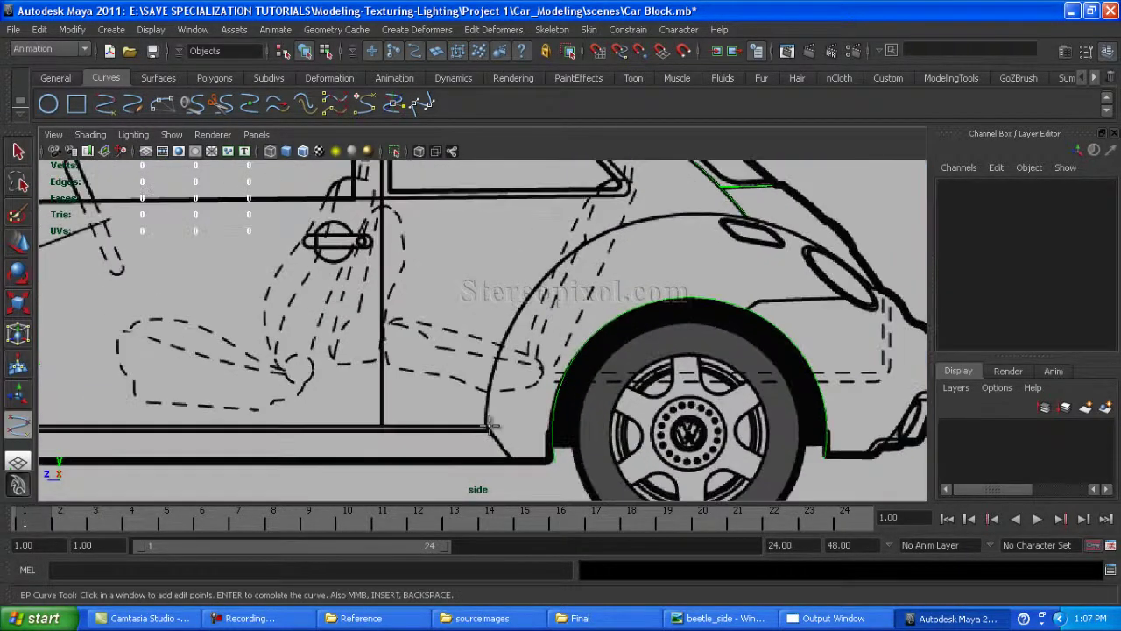
pyautogui.click(487, 427)
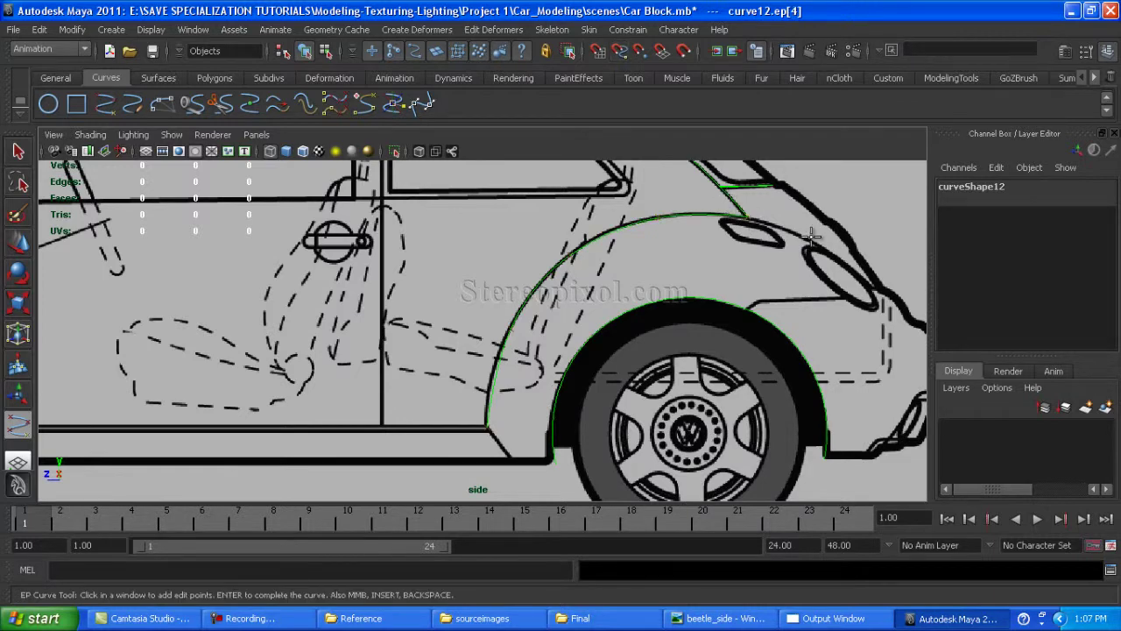
pyautogui.click(779, 341)
pyautogui.keyDown('alt'); pyautogui.moveTo(779, 341); pyautogui.dragTo(572, 333, button='middle'); pyautogui.keyUp('alt')
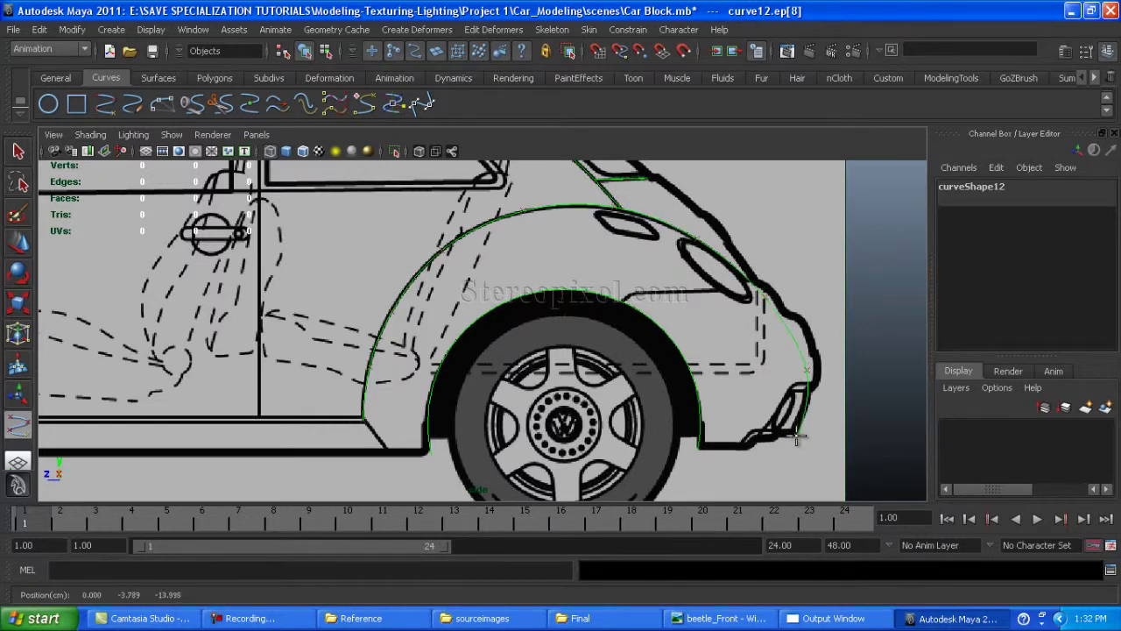
pyautogui.press('w')
# Move curve12's bumper-end control points onto the rear outline
pyautogui.press('F8')
pyautogui.scroll(3, 561, 303)
pyautogui.keyDown('alt'); pyautogui.moveTo(561, 302); pyautogui.dragTo(224, 259, button='middle'); pyautogui.keyUp('alt')
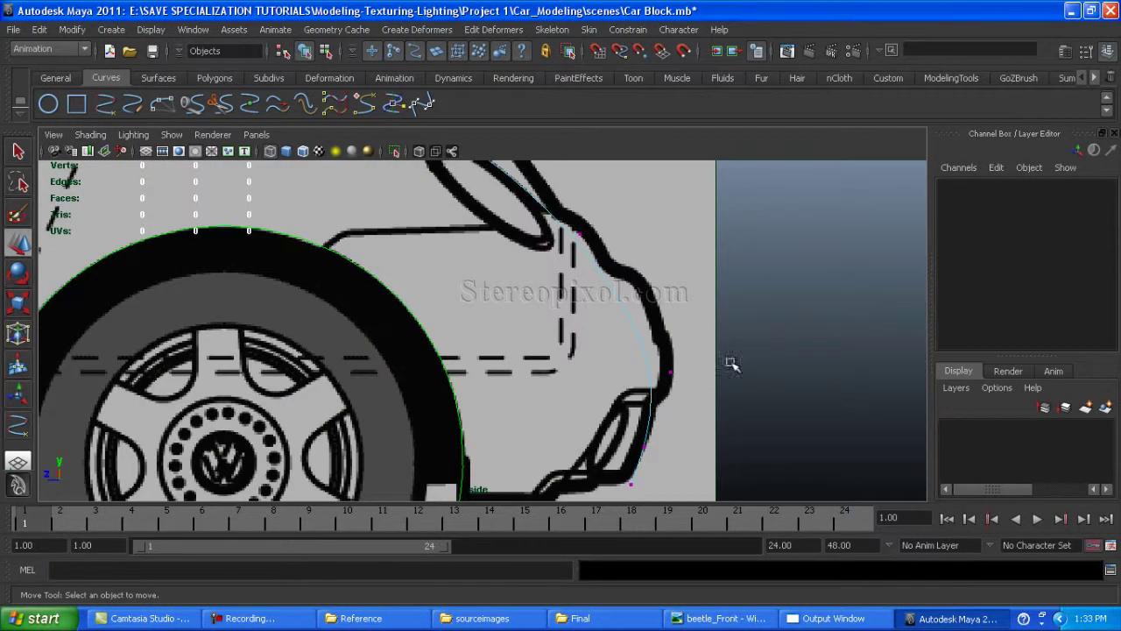
pyautogui.click(664, 373)
pyautogui.scroll(-2, 562, 332)
pyautogui.click(517, 368)
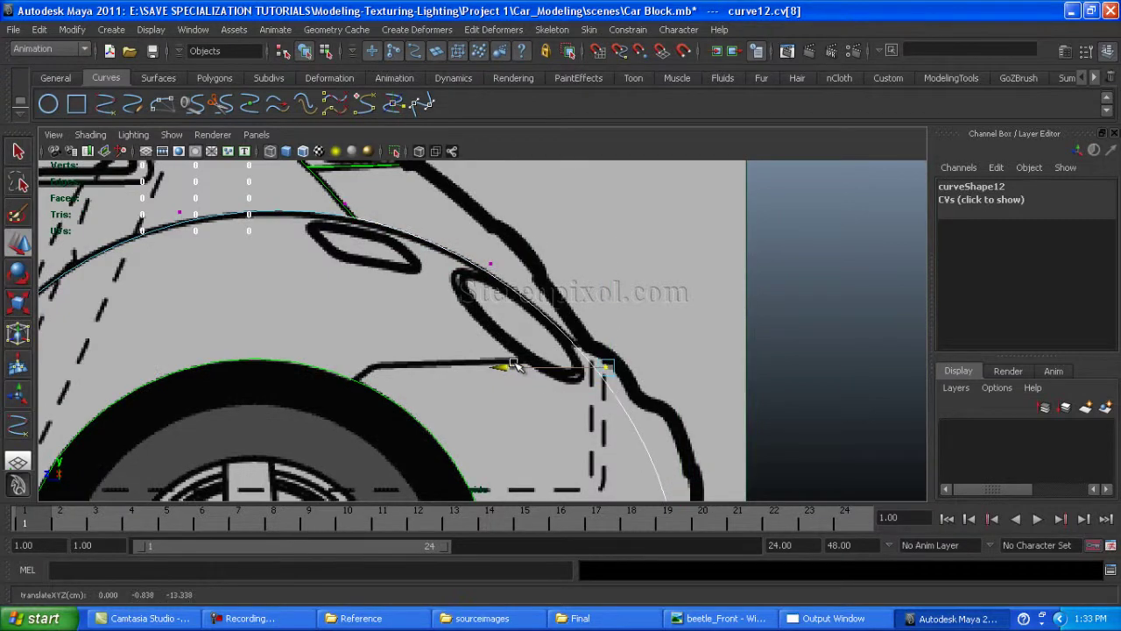
pyautogui.scroll(-2, 517, 368)
pyautogui.keyDown('alt'); pyautogui.moveTo(517, 368); pyautogui.dragTo(344, 259, button='middle'); pyautogui.keyUp('alt')
# Pull the arch's front and top control points onto the fender line, then show the top view
pyautogui.click(372, 279)
pyautogui.scroll(-2, 473, 294)
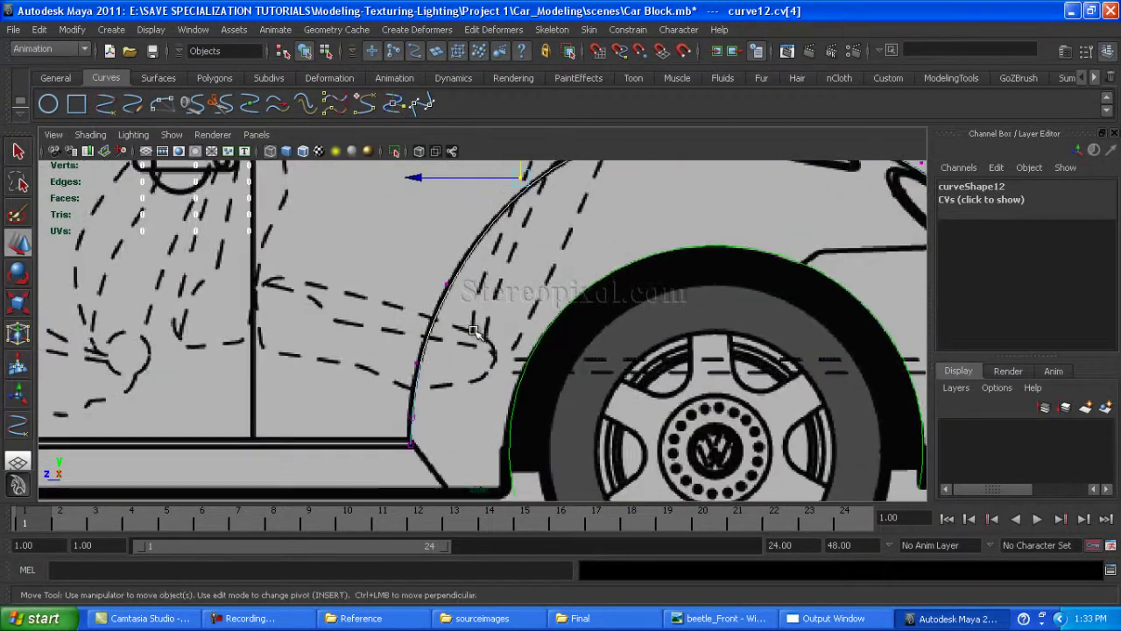
pyautogui.scroll(2, 473, 295)
pyautogui.keyDown('alt'); pyautogui.moveTo(556, 289); pyautogui.dragTo(556, 355, button='middle'); pyautogui.keyUp('alt')
pyautogui.click(520, 178)
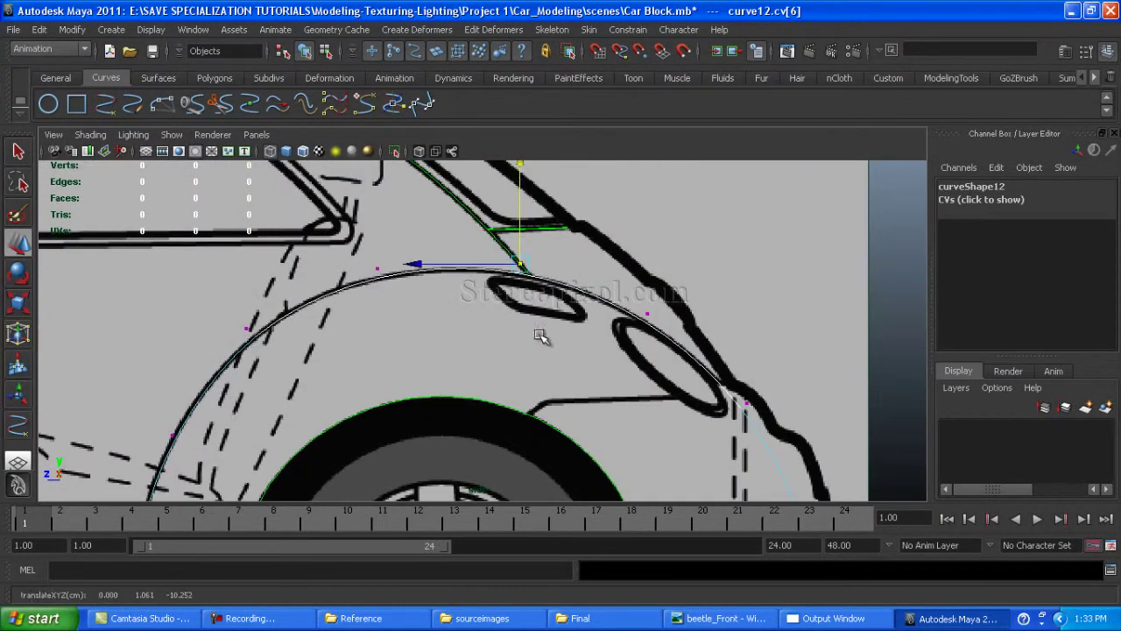
pyautogui.scroll(-5, 598, 400)
pyautogui.press('space')
pyautogui.press('space')
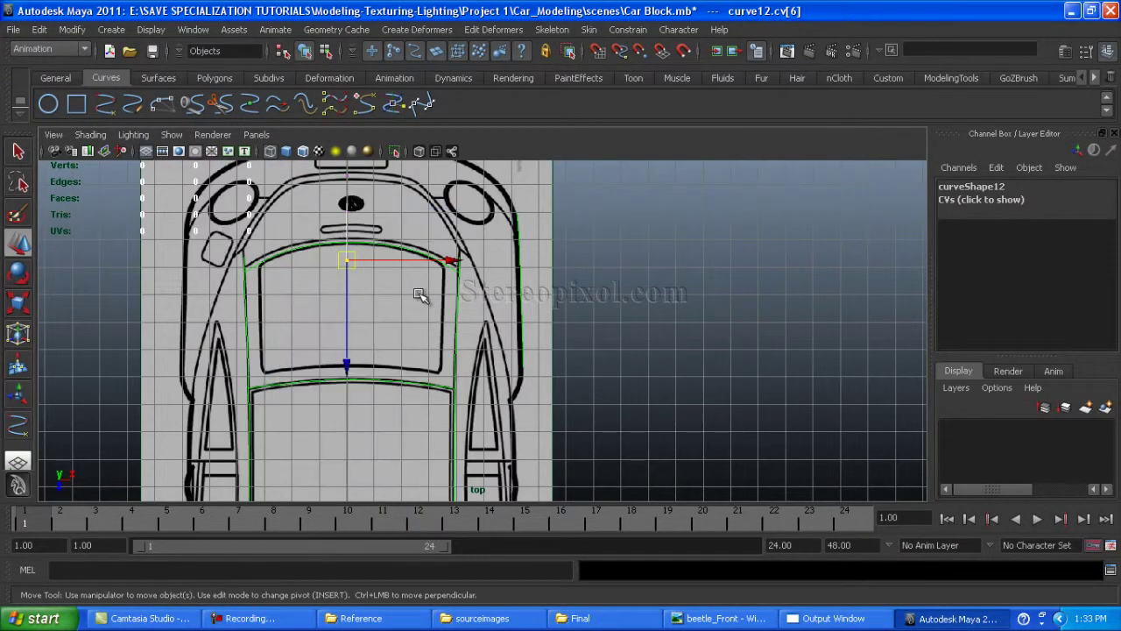
# Center curve12's pivot and move it out to the car's side
pyautogui.scroll(-1, 371, 280)
pyautogui.press('F8')
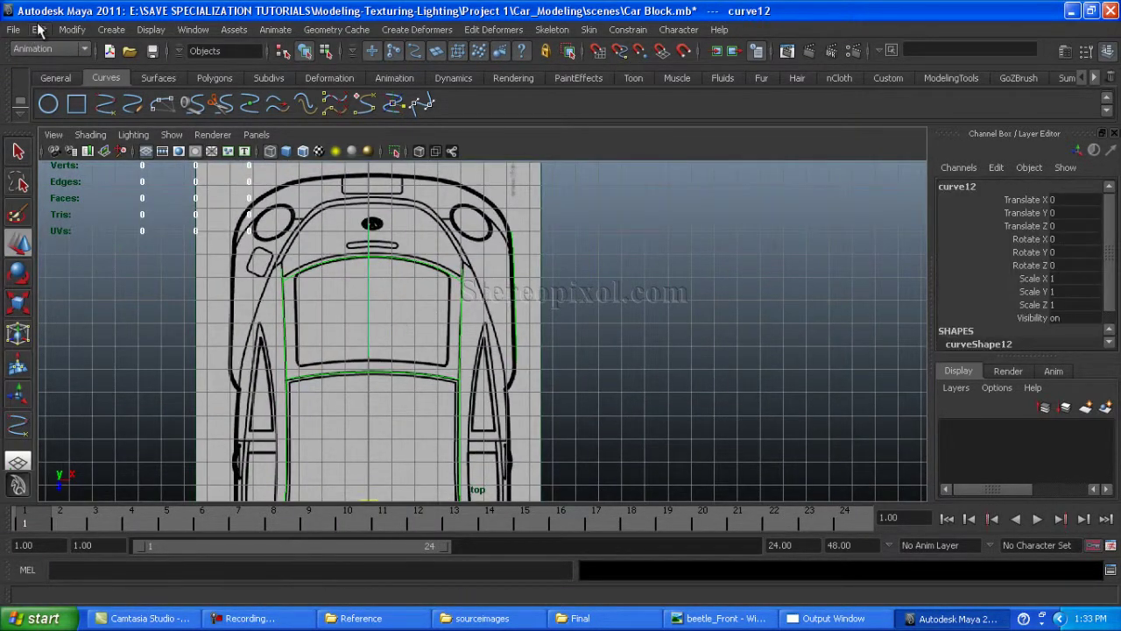
pyautogui.click(72, 29)
pyautogui.click(112, 188)
pyautogui.moveTo(473, 285); pyautogui.dragTo(481, 287)
pyautogui.scroll(3, 617, 292)
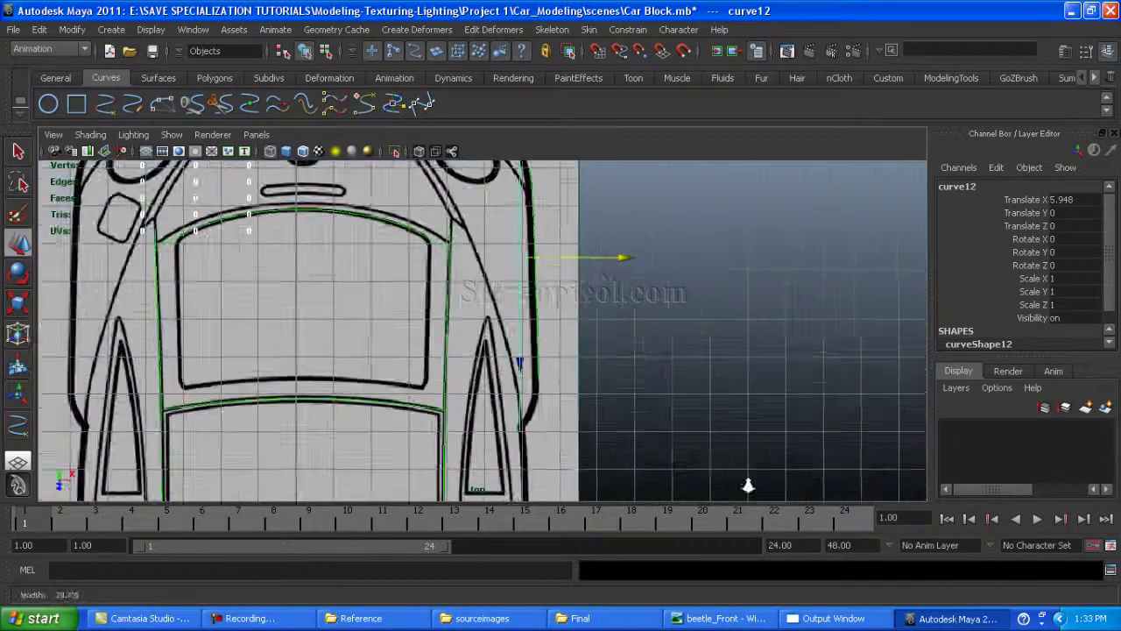
# Show curve12's control vertices and align the side points with the body edge
pyautogui.rightClick(508, 307)
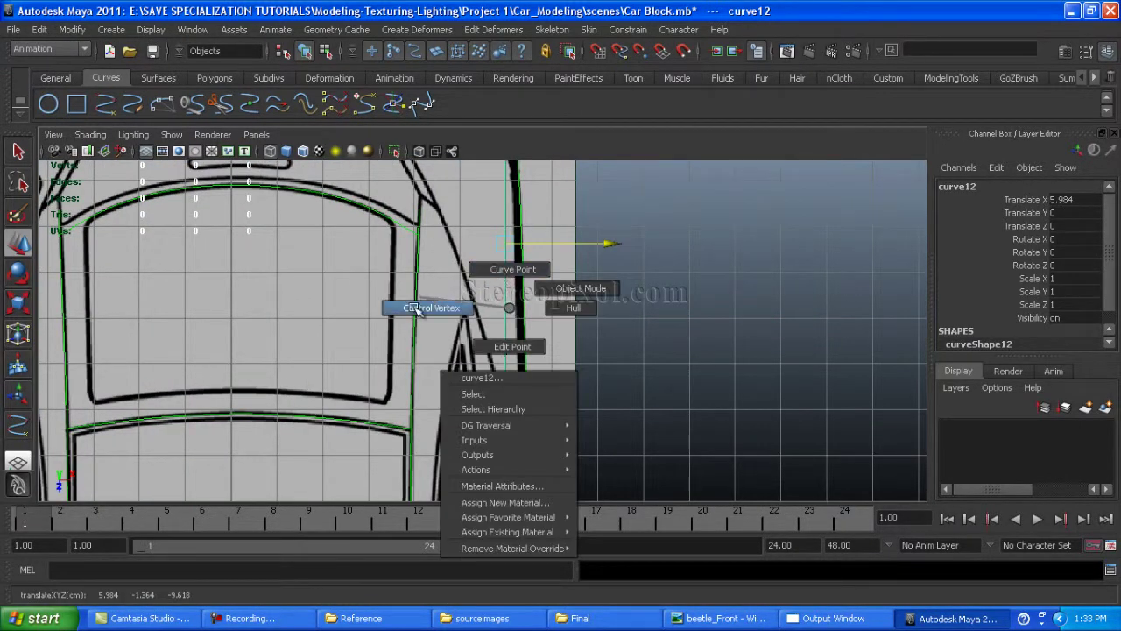
pyautogui.click(418, 308)
pyautogui.moveTo(561, 371); pyautogui.dragTo(527, 447)
pyautogui.keyDown('alt'); pyautogui.moveTo(603, 414); pyautogui.dragTo(561, 375, button='middle'); pyautogui.keyUp('alt')
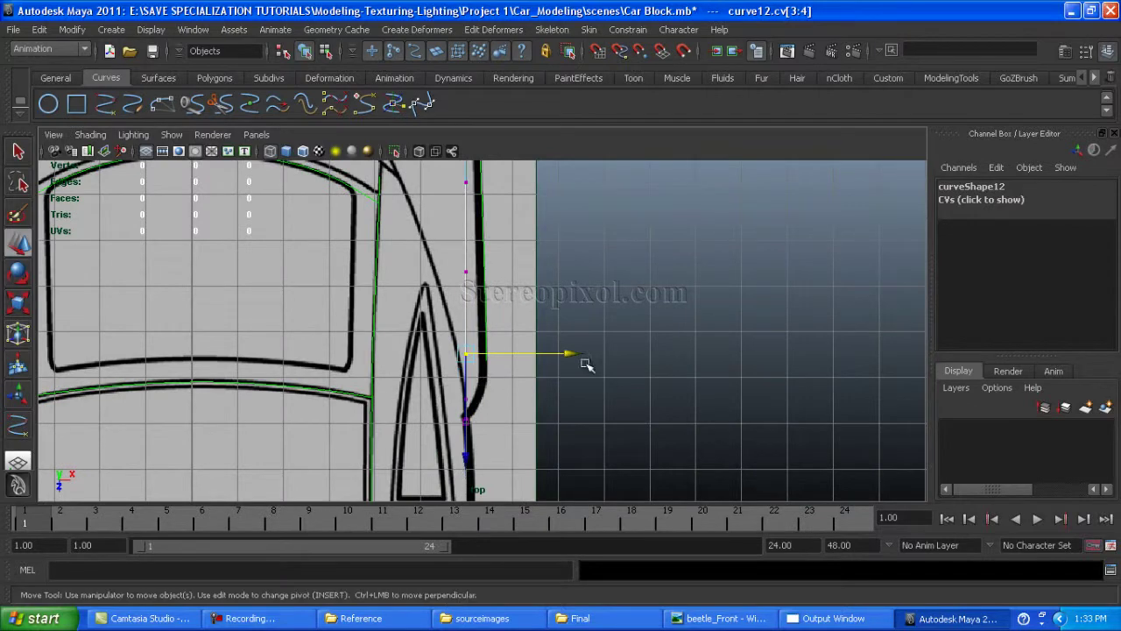
pyautogui.moveTo(586, 365); pyautogui.dragTo(447, 490)
pyautogui.keyDown('alt'); pyautogui.moveTo(490, 263); pyautogui.dragTo(491, 455, button='middle'); pyautogui.keyUp('alt')
pyautogui.moveTo(526, 175); pyautogui.dragTo(438, 289)
# Bend curve12's upper control points inward along the hood outline
pyautogui.keyDown('alt'); pyautogui.moveTo(409, 175); pyautogui.dragTo(409, 291, button='middle'); pyautogui.keyUp('alt')
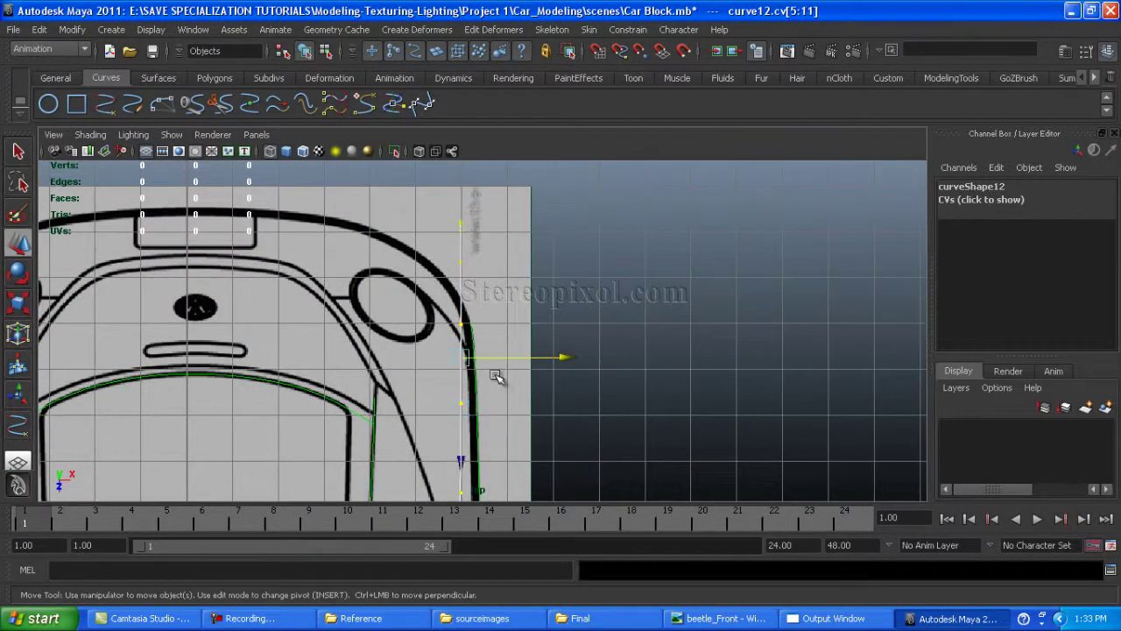
pyautogui.keyDown('alt'); pyautogui.moveTo(495, 376); pyautogui.dragTo(571, 233, button='middle'); pyautogui.keyUp('alt')
pyautogui.moveTo(570, 233); pyautogui.dragTo(508, 194)
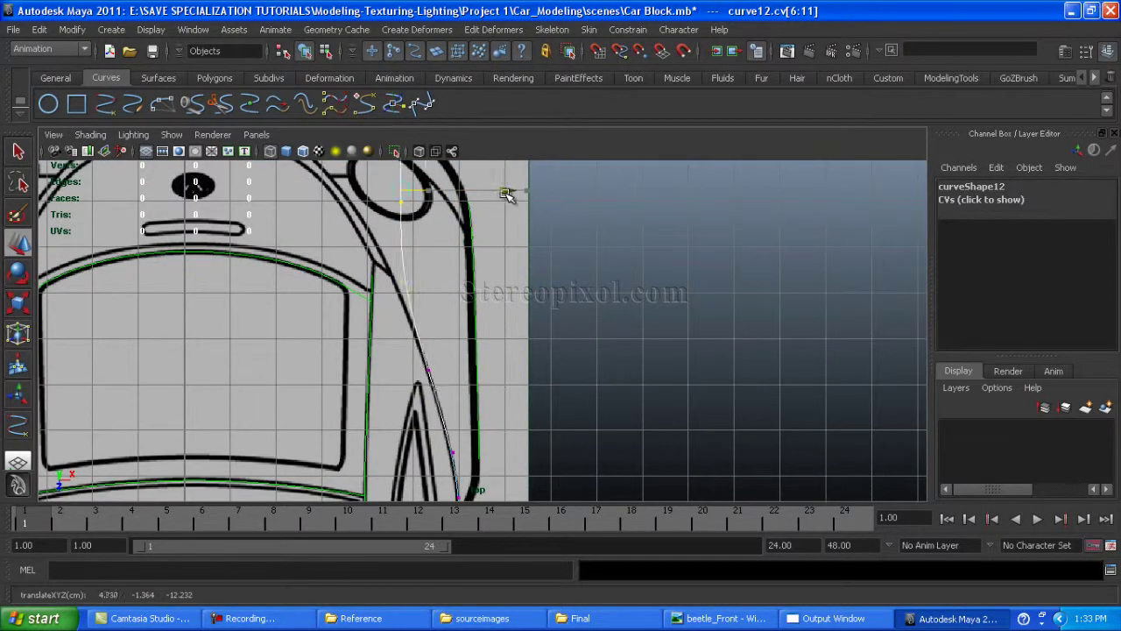
pyautogui.keyDown('alt'); pyautogui.moveTo(379, 346); pyautogui.dragTo(387, 455, button='middle'); pyautogui.keyUp('alt')
pyautogui.moveTo(473, 272); pyautogui.dragTo(442, 262)
pyautogui.moveTo(329, 209); pyautogui.dragTo(401, 226)
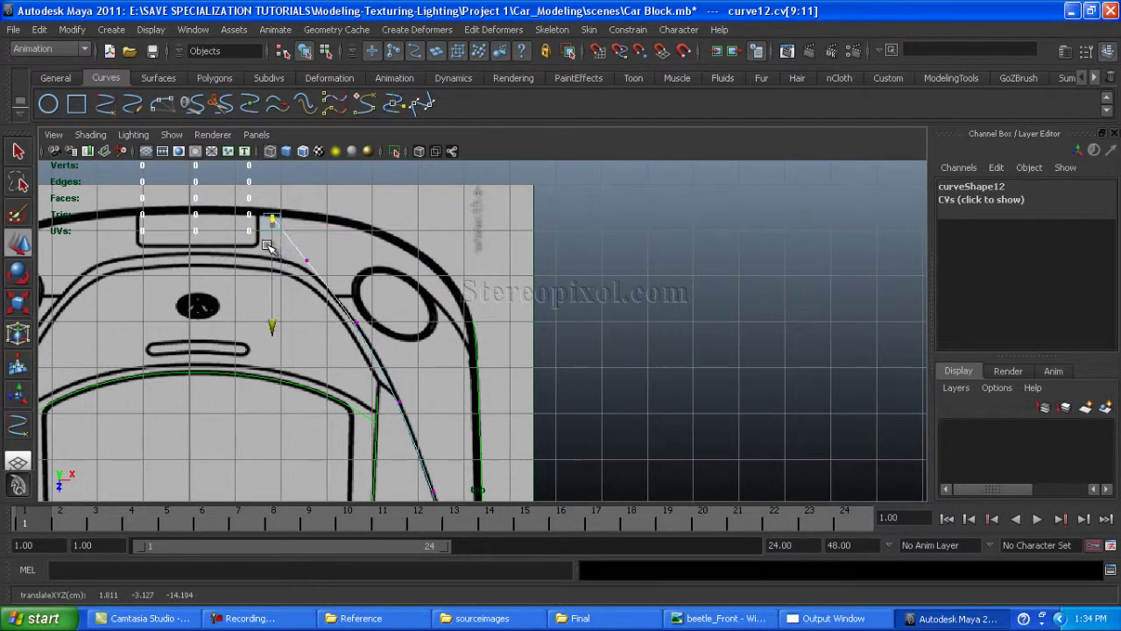
# Adjust curve12's lower control points and clear the point selection
pyautogui.keyDown('alt'); pyautogui.moveTo(412, 374); pyautogui.dragTo(367, 264, button='middle'); pyautogui.keyUp('alt')
pyautogui.click(432, 493)
pyautogui.keyDown('alt'); pyautogui.moveTo(467, 385); pyautogui.dragTo(403, 351, button='right'); pyautogui.keyUp('alt')
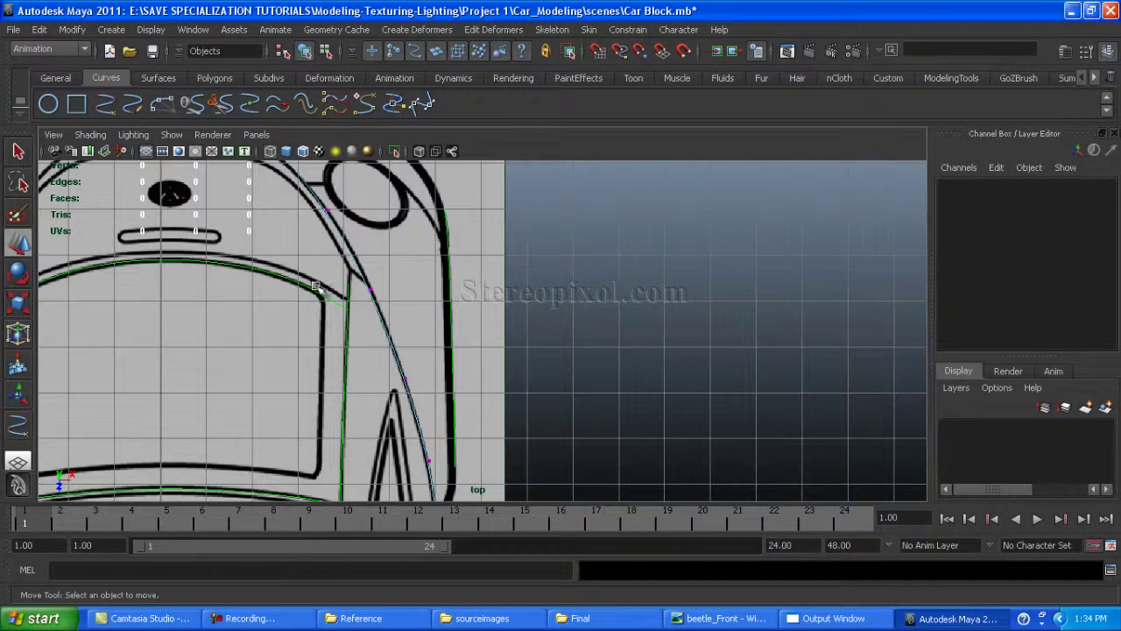
pyautogui.click(394, 349)
pyautogui.click(222, 247)
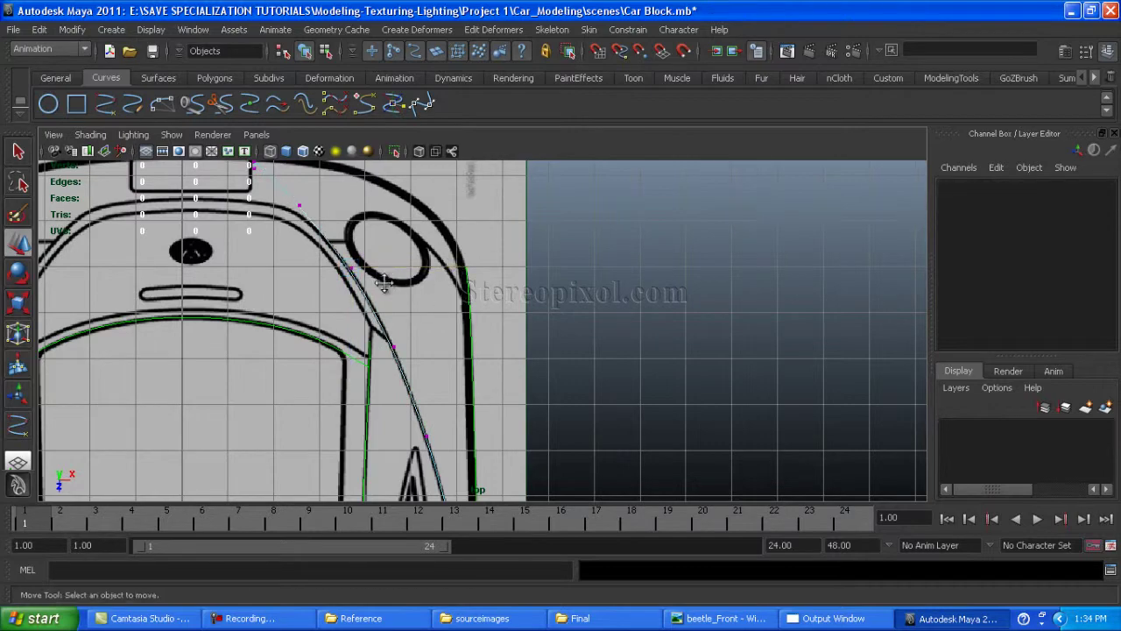
# Orbit the perspective view to check curve12's shape against the body curves
pyautogui.press('space')
pyautogui.press('space')
pyautogui.click(413, 296)
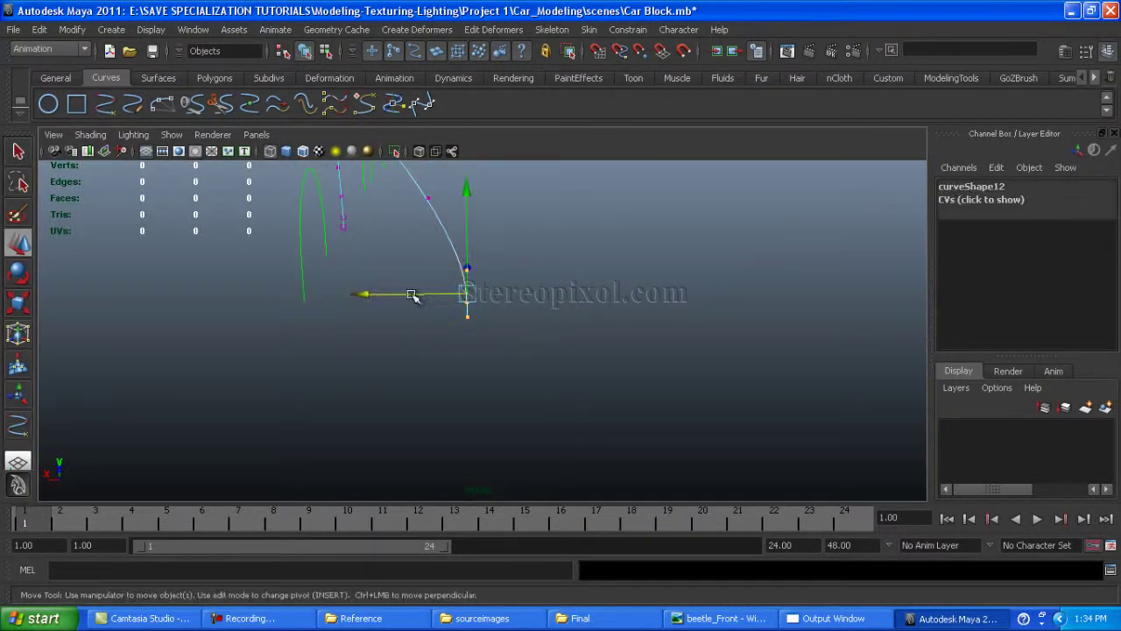
pyautogui.keyDown('alt'); pyautogui.moveTo(353, 295); pyautogui.dragTo(538, 305); pyautogui.keyUp('alt')
pyautogui.keyDown('alt'); pyautogui.moveTo(332, 268); pyautogui.dragTo(471, 285); pyautogui.keyUp('alt')
pyautogui.click(467, 230)
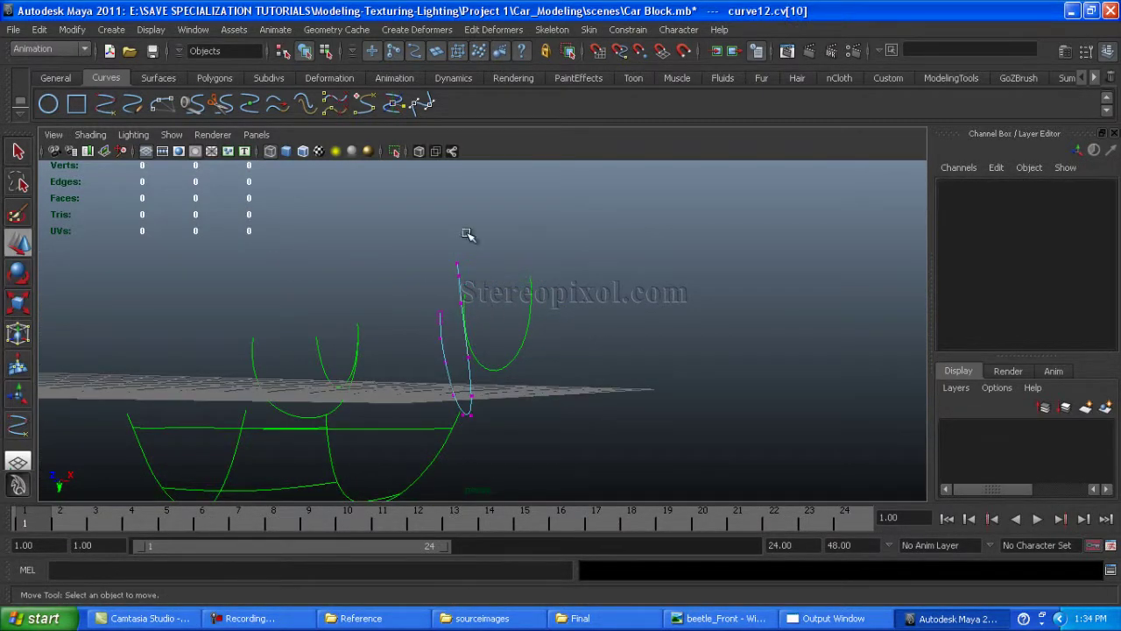
pyautogui.keyDown('alt'); pyautogui.moveTo(468, 230); pyautogui.dragTo(516, 422); pyautogui.keyUp('alt')
pyautogui.moveTo(515, 422); pyautogui.dragTo(558, 373)
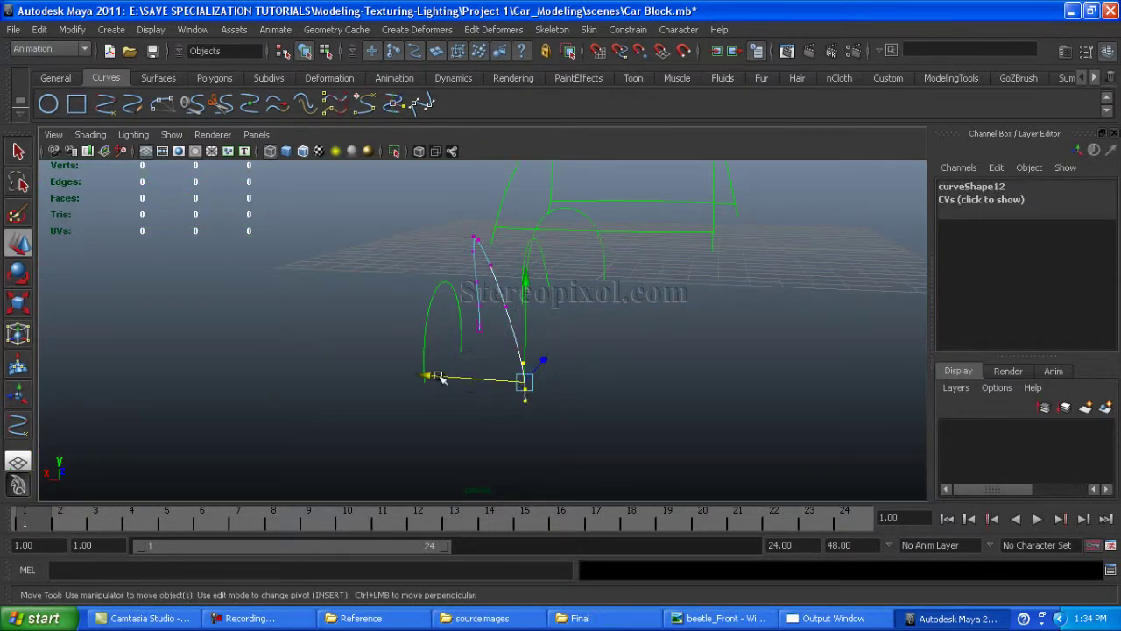
pyautogui.keyDown('alt'); pyautogui.moveTo(508, 440); pyautogui.dragTo(298, 371); pyautogui.keyUp('alt')
# Return through the top view to the side blueprint view
pyautogui.rightClick(465, 290)
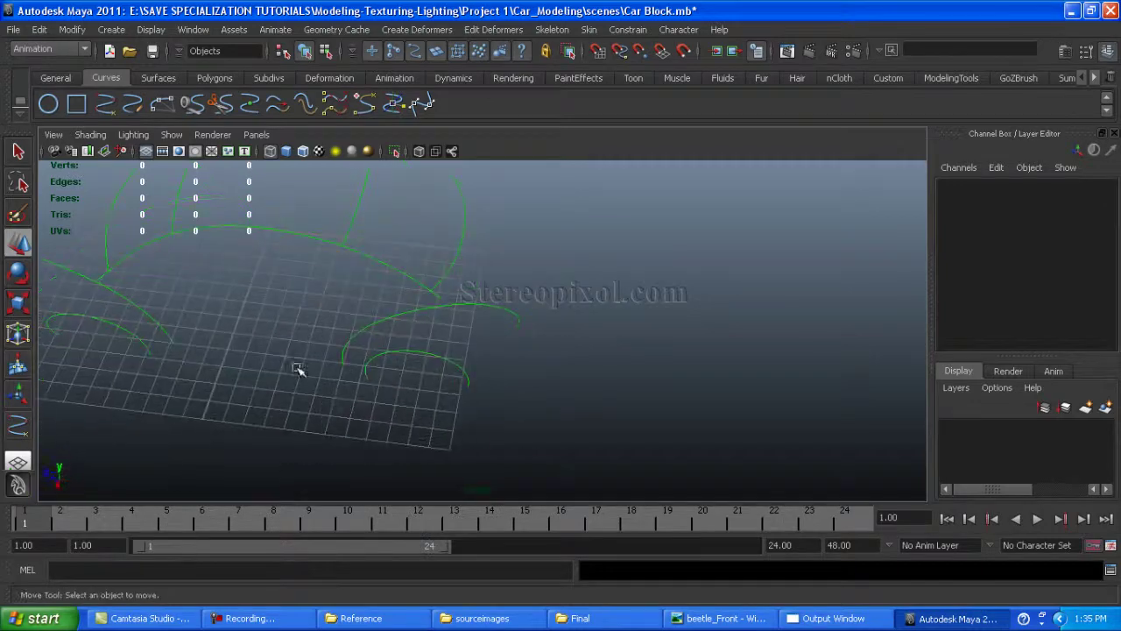
pyautogui.press('space')
pyautogui.keyDown('alt'); pyautogui.moveTo(298, 370); pyautogui.dragTo(362, 364, button='middle'); pyautogui.keyUp('alt')
pyautogui.press('space')
# Move the rear fender curve's two bumper-end points into place
pyautogui.scroll(-2, 568, 413)
pyautogui.scroll(2, 362, 363)
pyautogui.scroll(-2, 362, 364)
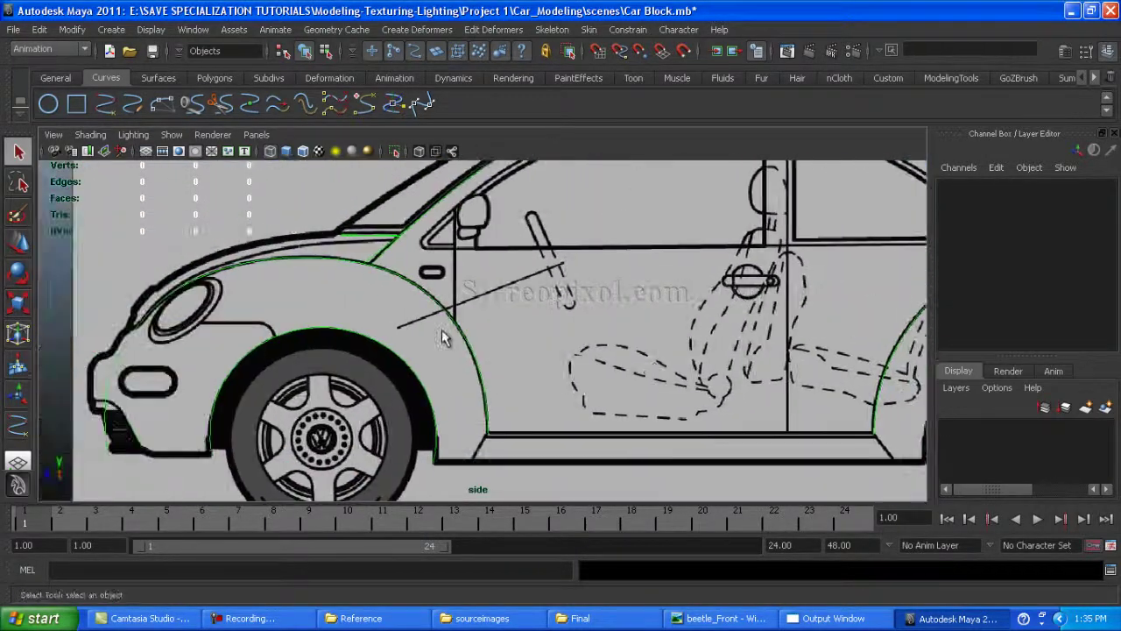
pyautogui.keyDown('alt'); pyautogui.moveTo(446, 333); pyautogui.dragTo(438, 335, button='middle'); pyautogui.keyUp('alt')
pyautogui.scroll(2, 430, 338)
pyautogui.click(523, 336)
pyautogui.moveTo(523, 336); pyautogui.dragTo(548, 396, button='right')
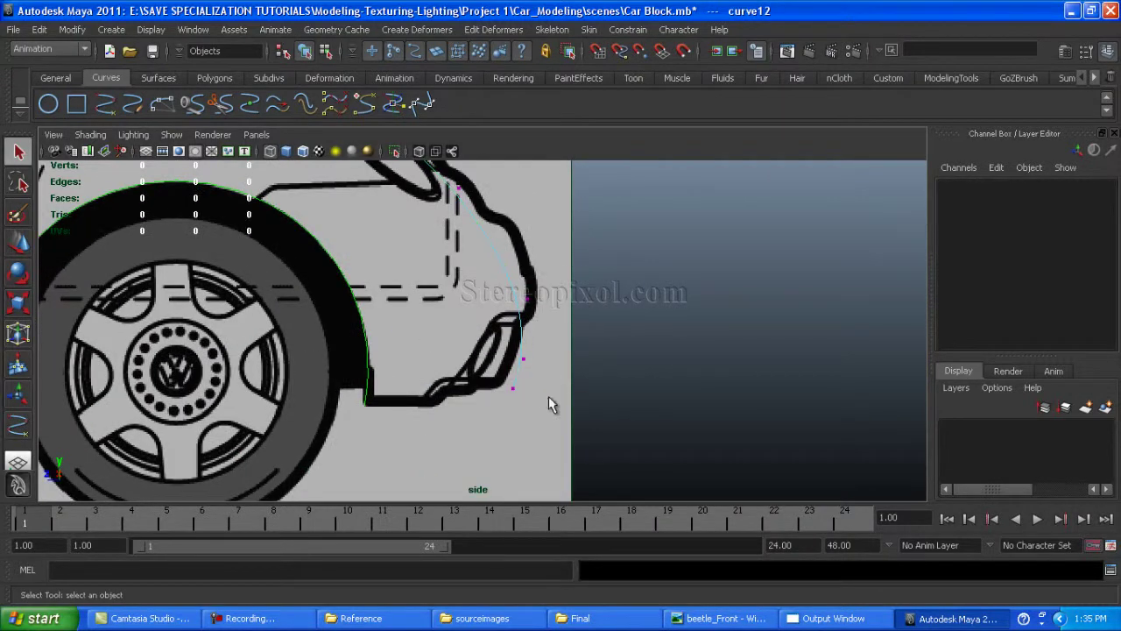
pyautogui.moveTo(549, 395); pyautogui.dragTo(500, 350)
pyautogui.press('w')
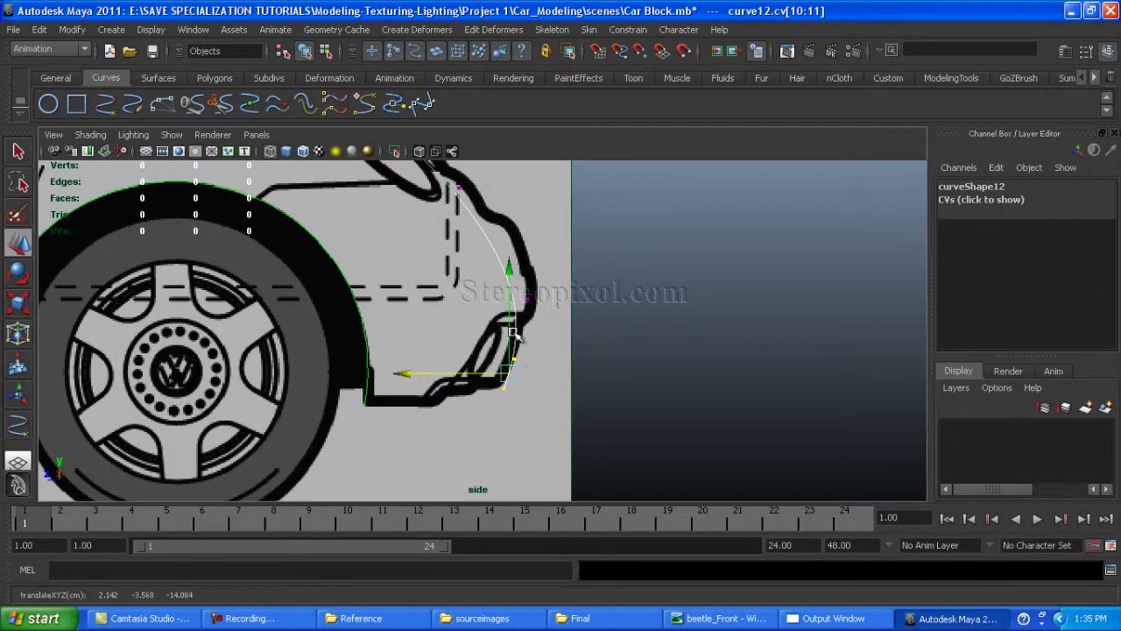
pyautogui.click(606, 341)
# Save the scene and trace two edit-point sill curves starting at the arch base
pyautogui.hotkey('ctrl', 's')
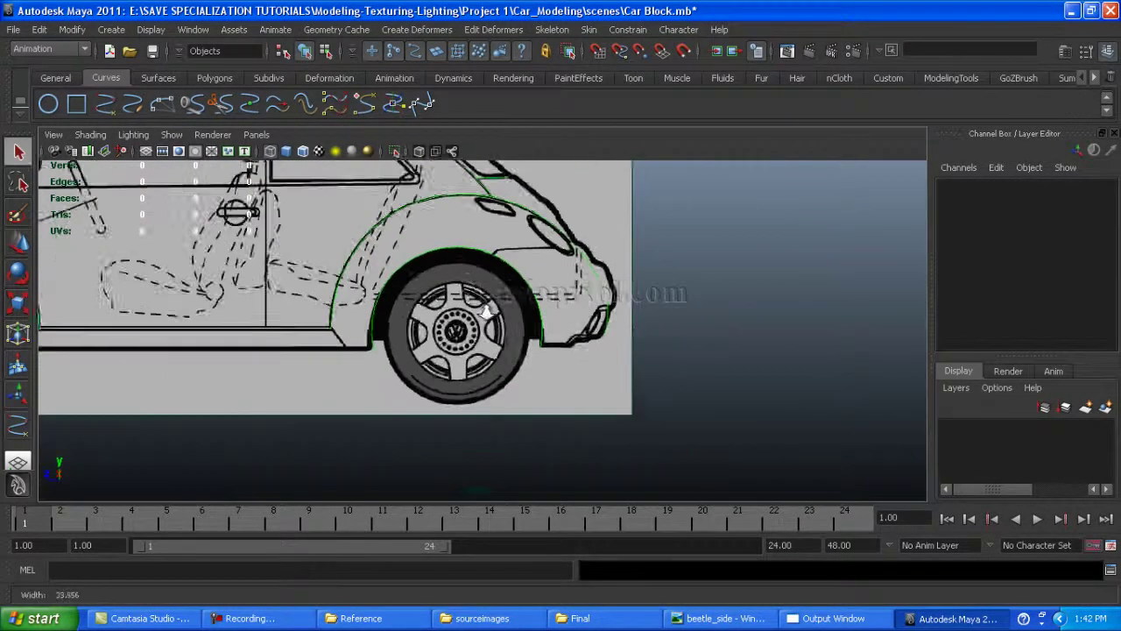
pyautogui.scroll(-3, 487, 308)
pyautogui.scroll(2, 326, 308)
pyautogui.click(112, 106)
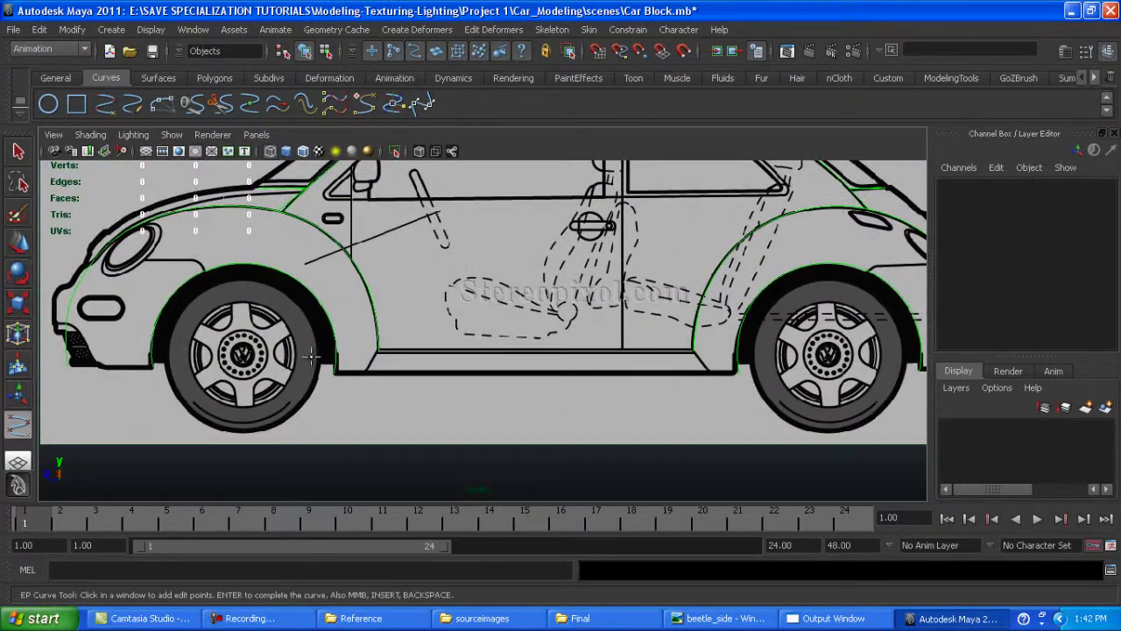
pyautogui.click(379, 351)
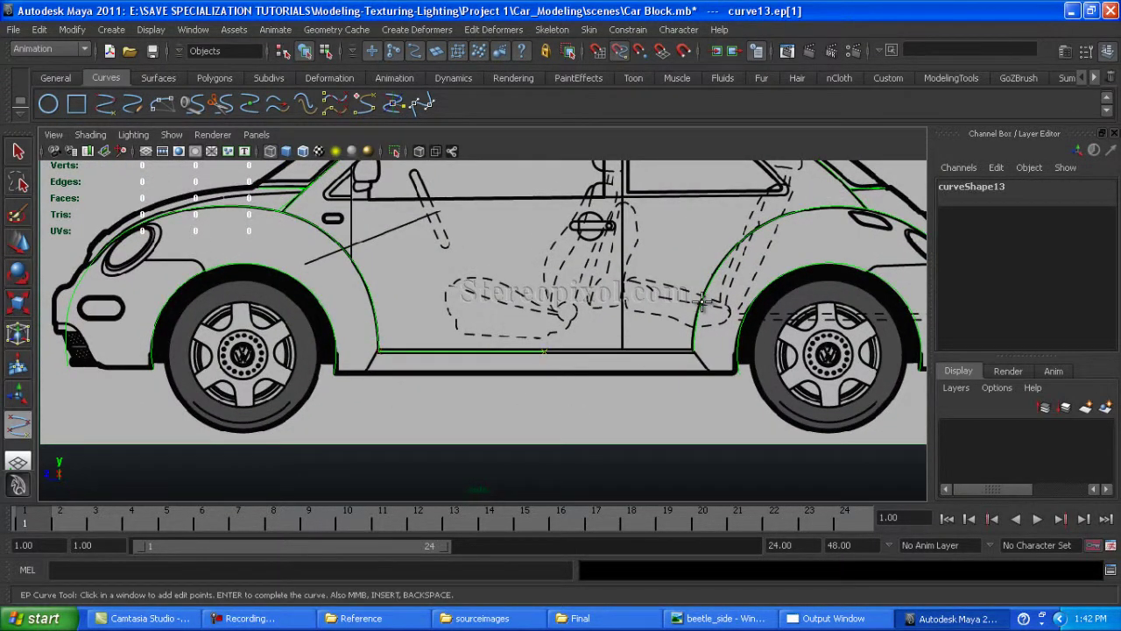
pyautogui.press('q')
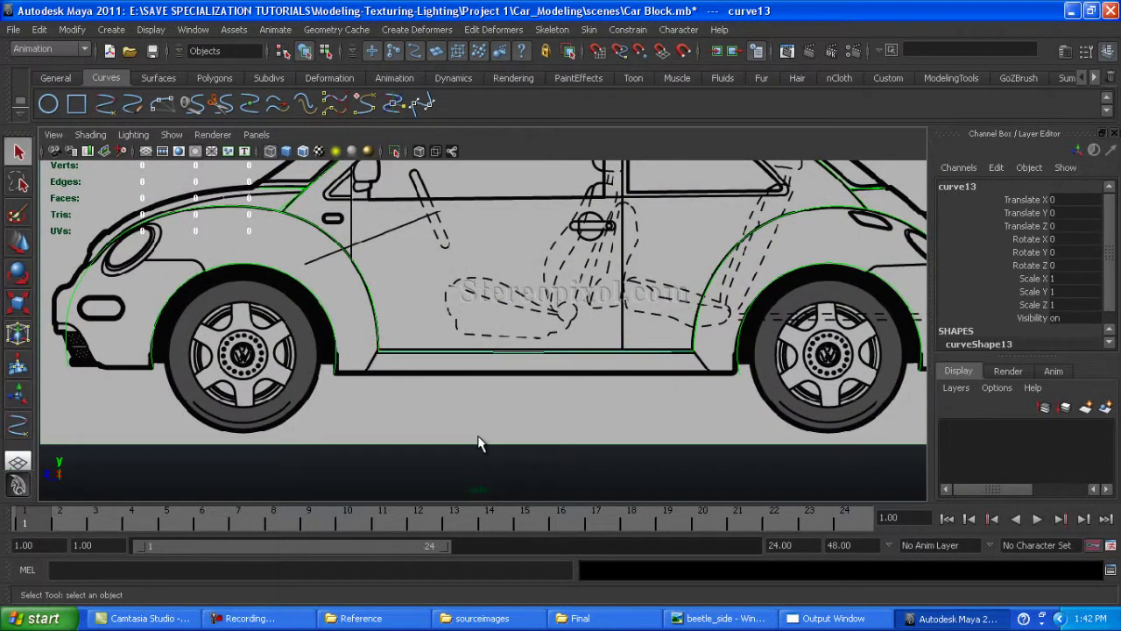
pyautogui.click(107, 105)
pyautogui.click(334, 374)
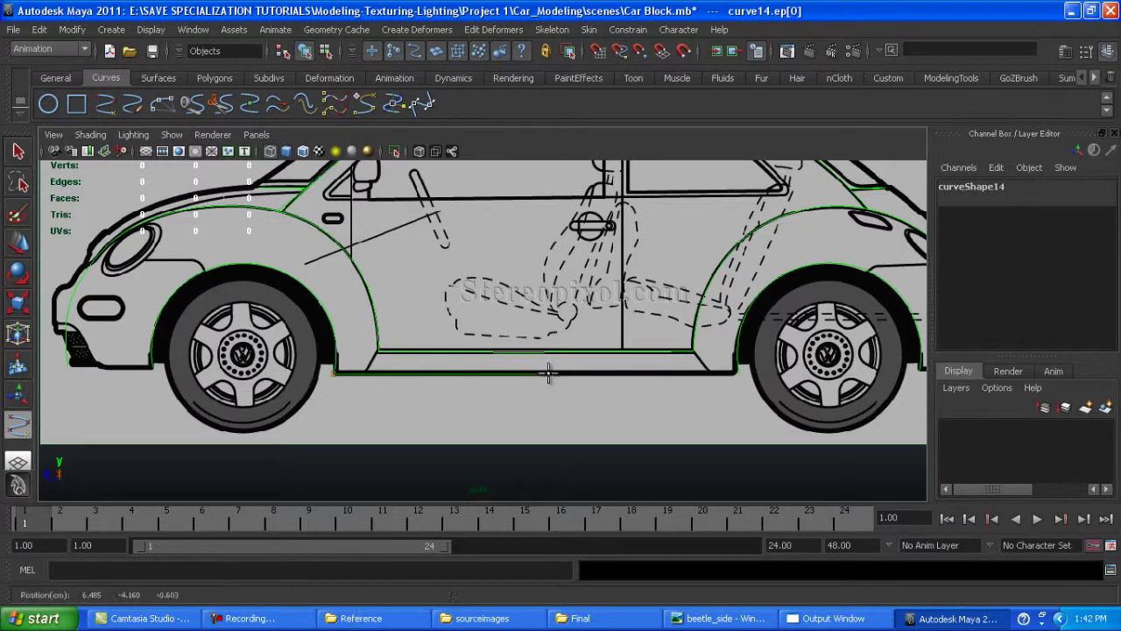
pyautogui.press('Return')
# In the enlarged top view, select the sill curve's control points for moving
pyautogui.press('space')
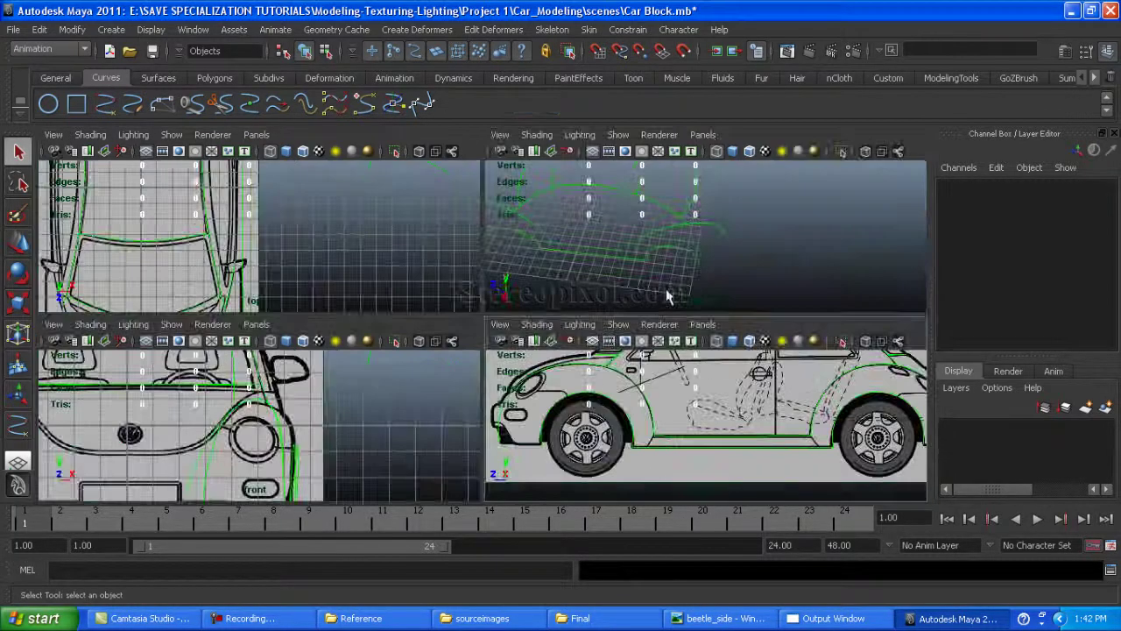
pyautogui.press('space')
pyautogui.keyDown('alt'); pyautogui.moveTo(501, 325); pyautogui.dragTo(420, 263); pyautogui.keyUp('alt')
pyautogui.keyDown('alt'); pyautogui.moveTo(420, 263); pyautogui.dragTo(554, 406, button='middle'); pyautogui.keyUp('alt')
pyautogui.scroll(2, 365, 193)
pyautogui.scroll(-3, 555, 406)
pyautogui.press('space')
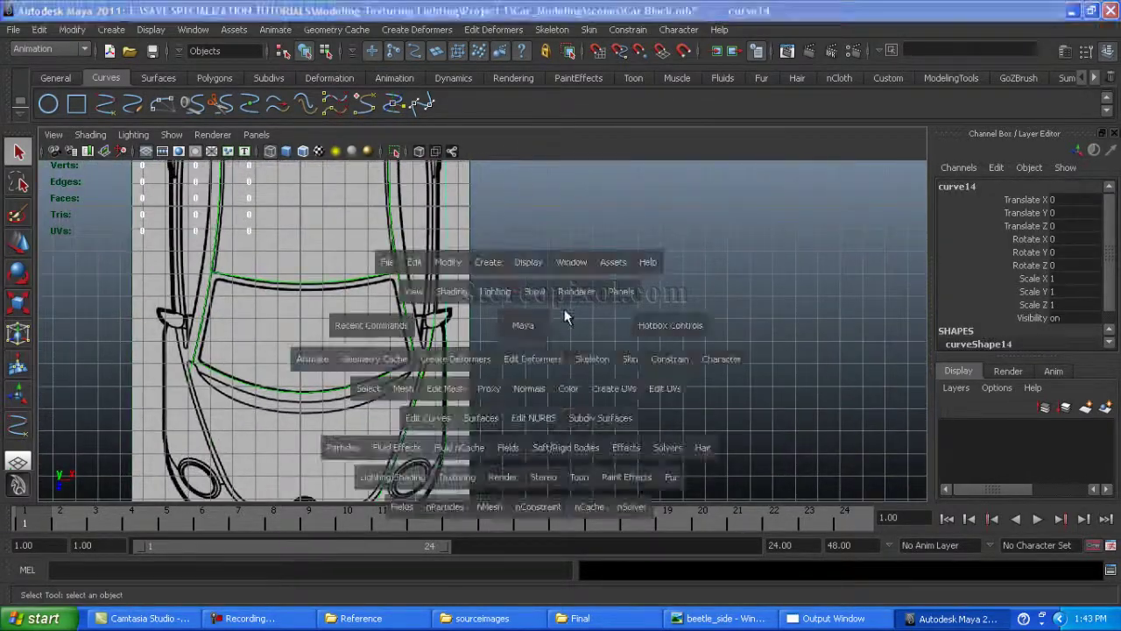
pyautogui.moveTo(564, 308); pyautogui.dragTo(522, 416)
pyautogui.press('space')
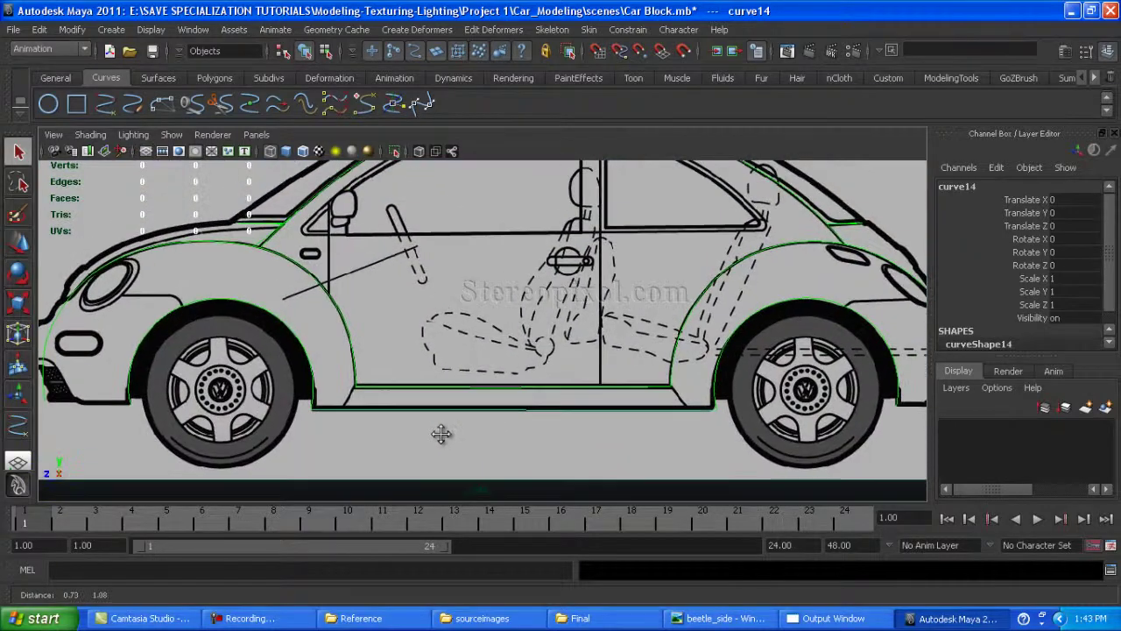
pyautogui.press('space')
pyautogui.press('space')
pyautogui.scroll(-2, 473, 386)
pyautogui.scroll(5, 470, 456)
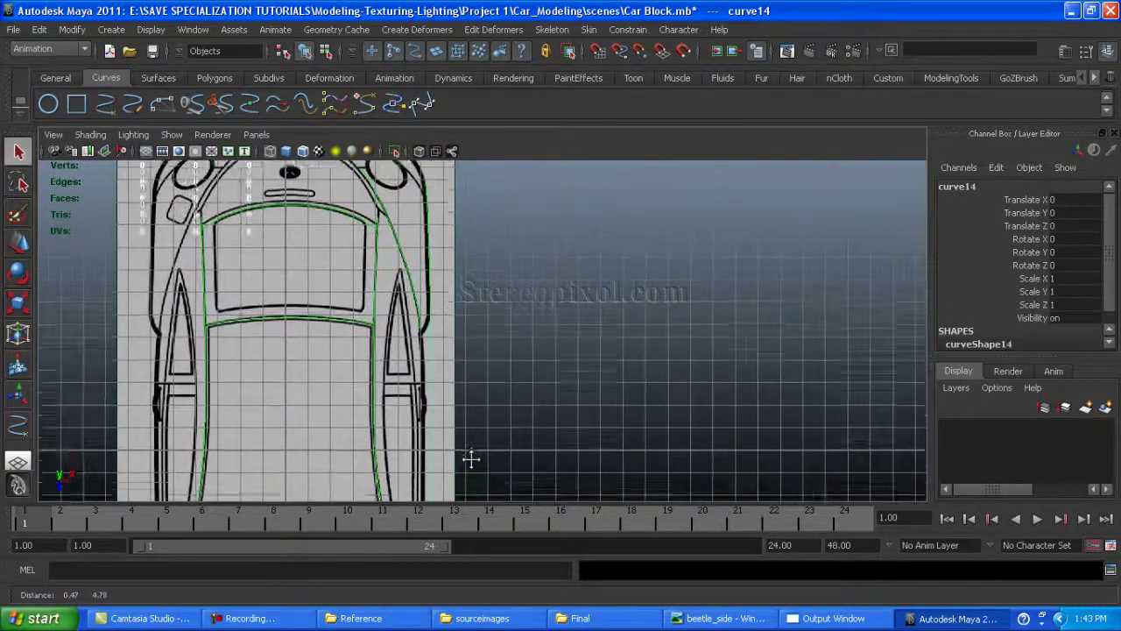
pyautogui.click(412, 321)
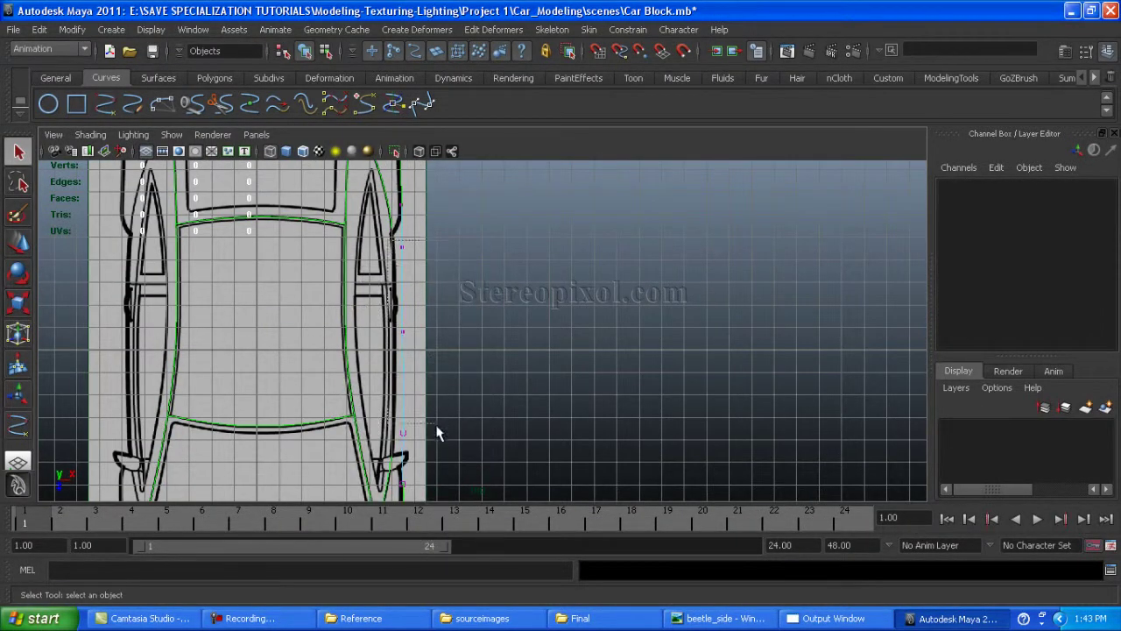
pyautogui.moveTo(438, 433); pyautogui.dragTo(439, 431)
pyautogui.press('w')
# Move a control point near the windshield corner onto the side outline
pyautogui.scroll(3, 488, 277)
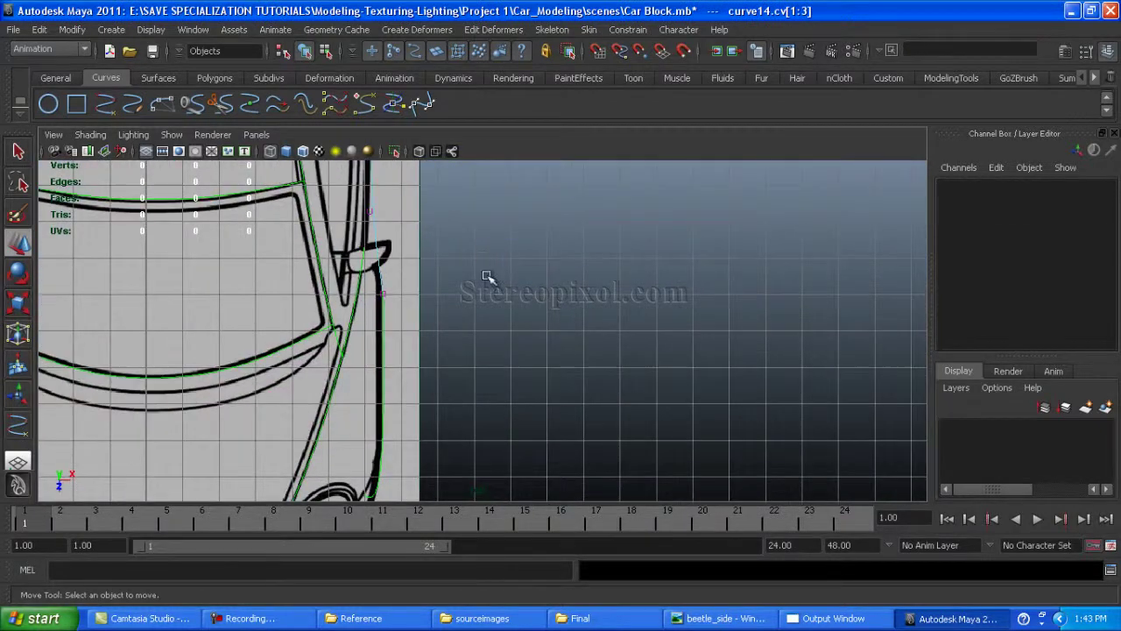
pyautogui.scroll(2, 517, 368)
pyautogui.moveTo(445, 379); pyautogui.dragTo(373, 407)
pyautogui.scroll(2, 529, 345)
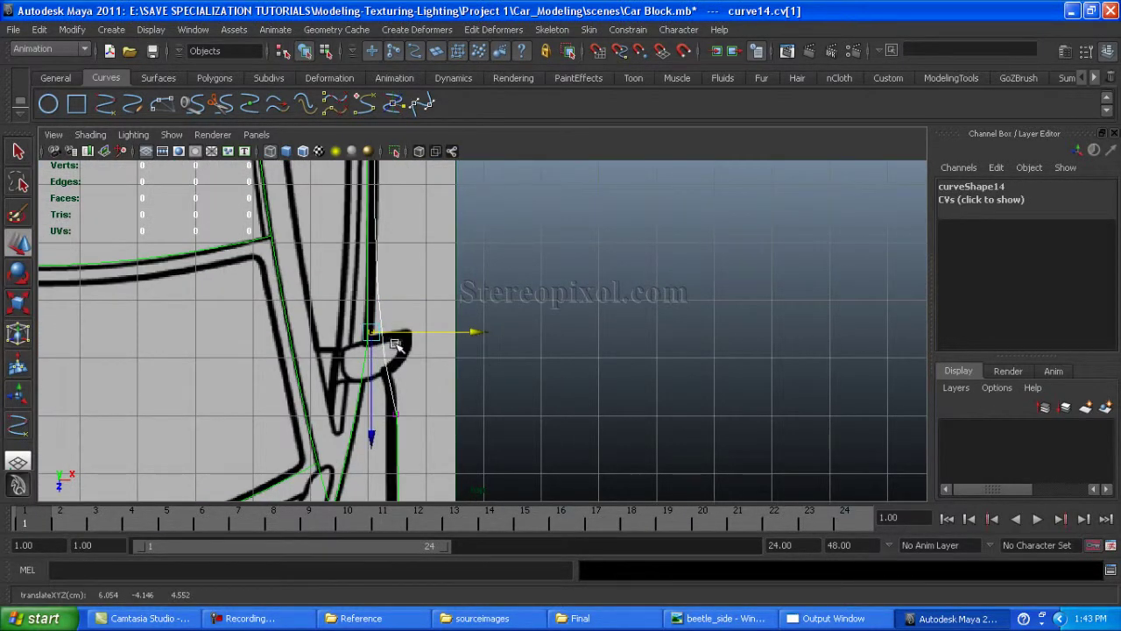
pyautogui.keyDown('alt'); pyautogui.moveTo(396, 345); pyautogui.dragTo(414, 345, button='middle'); pyautogui.keyUp('alt')
pyautogui.keyDown('alt'); pyautogui.moveTo(473, 278); pyautogui.dragTo(399, 405, button='middle'); pyautogui.keyUp('alt')
pyautogui.click(434, 306)
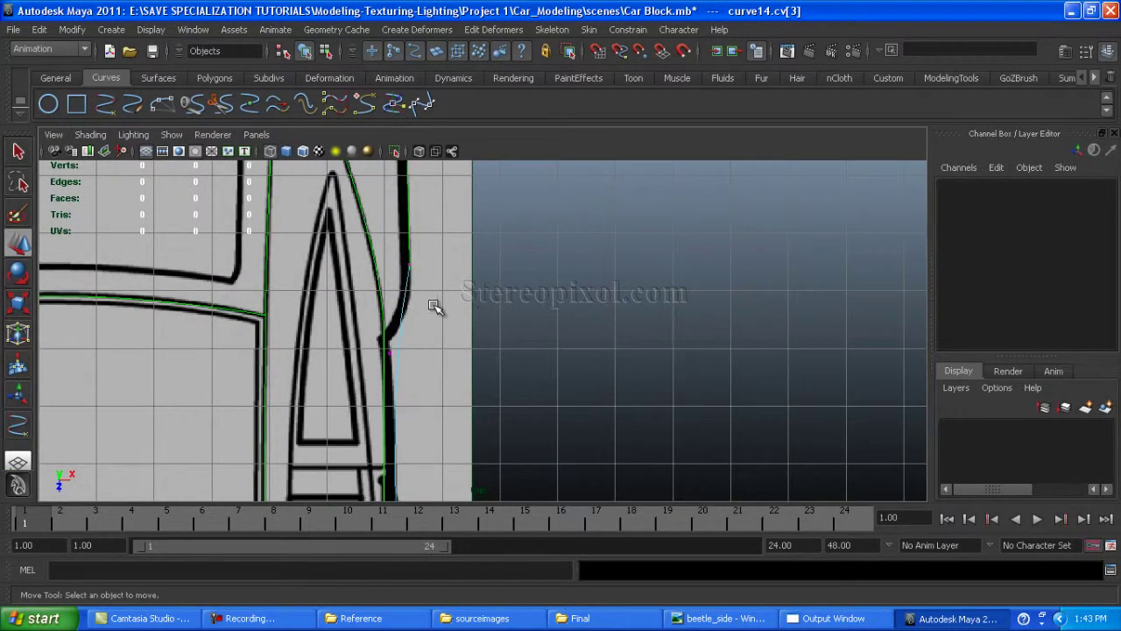
# Pick spots on the sill curve near the mirror where new points will go
pyautogui.click(412, 309)
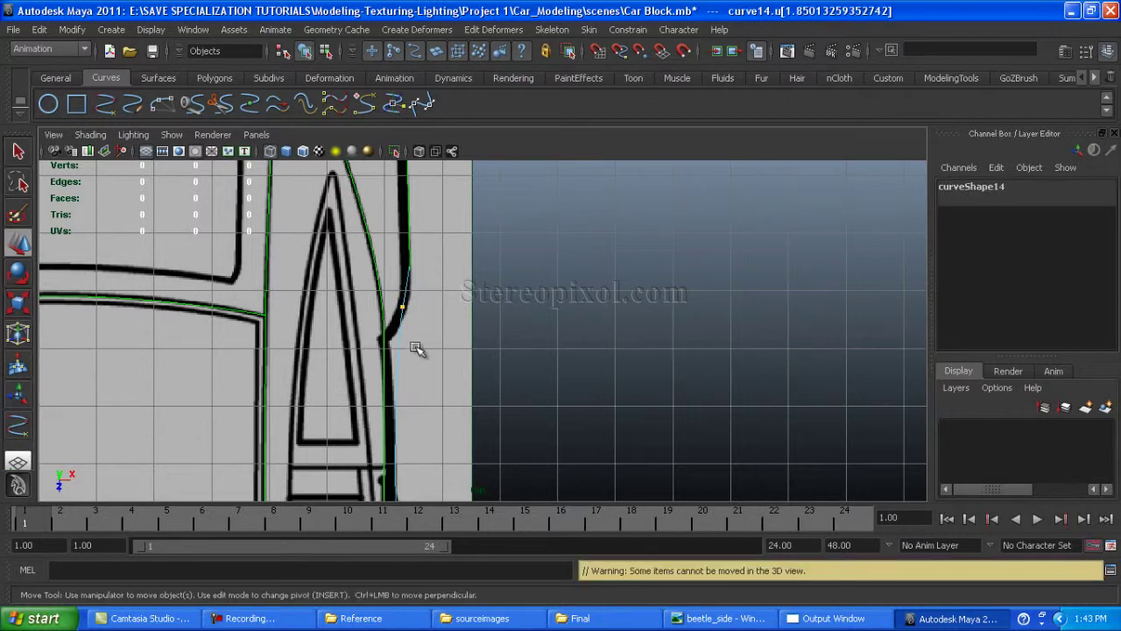
pyautogui.keyDown('alt'); pyautogui.moveTo(493, 376); pyautogui.dragTo(396, 292, button='middle'); pyautogui.keyUp('alt')
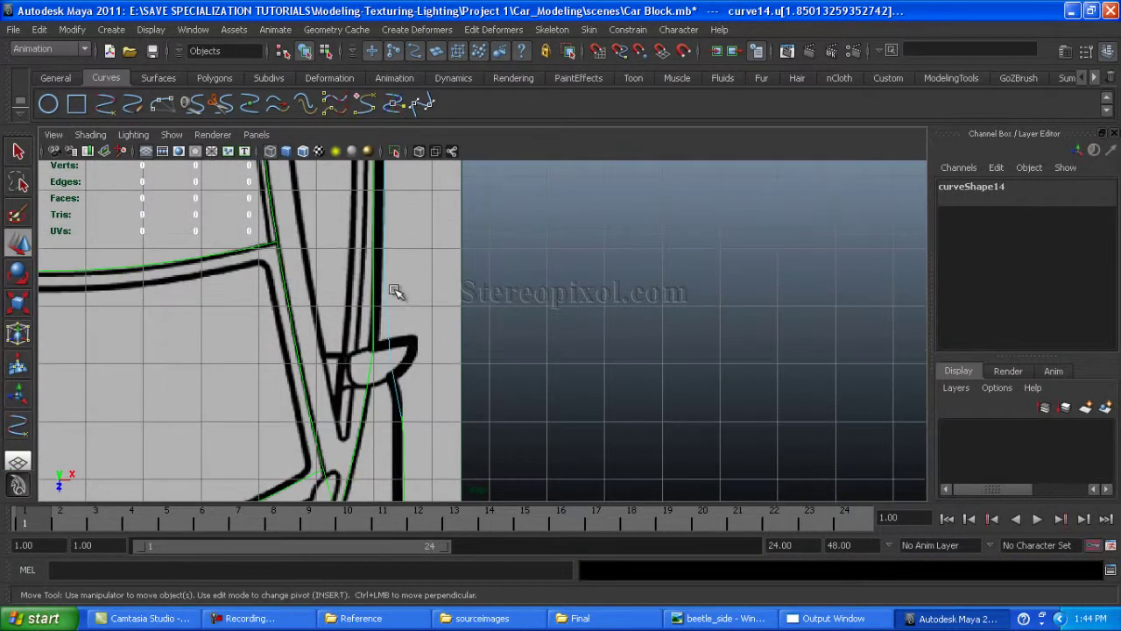
pyautogui.click(398, 330)
pyautogui.keyDown('shift'); pyautogui.click(395, 385); pyautogui.keyUp('shift')
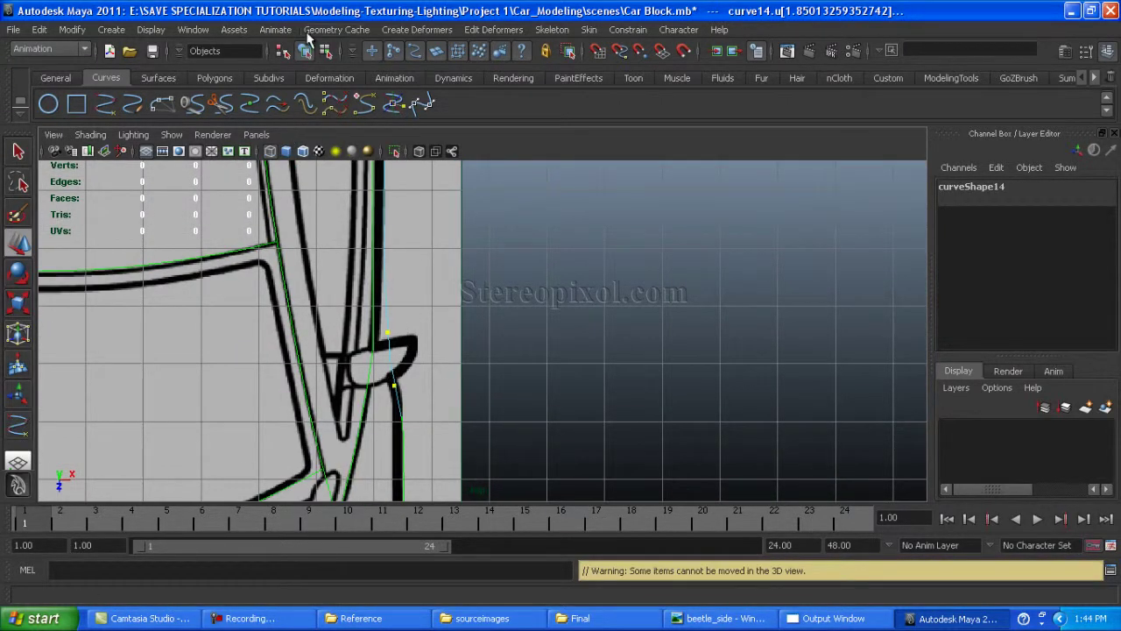
pyautogui.click(48, 49)
# Insert knots at the picked spots on curve14 with Surfaces > Edit Curves > Insert Knot
pyautogui.click(35, 86)
pyautogui.click(282, 29)
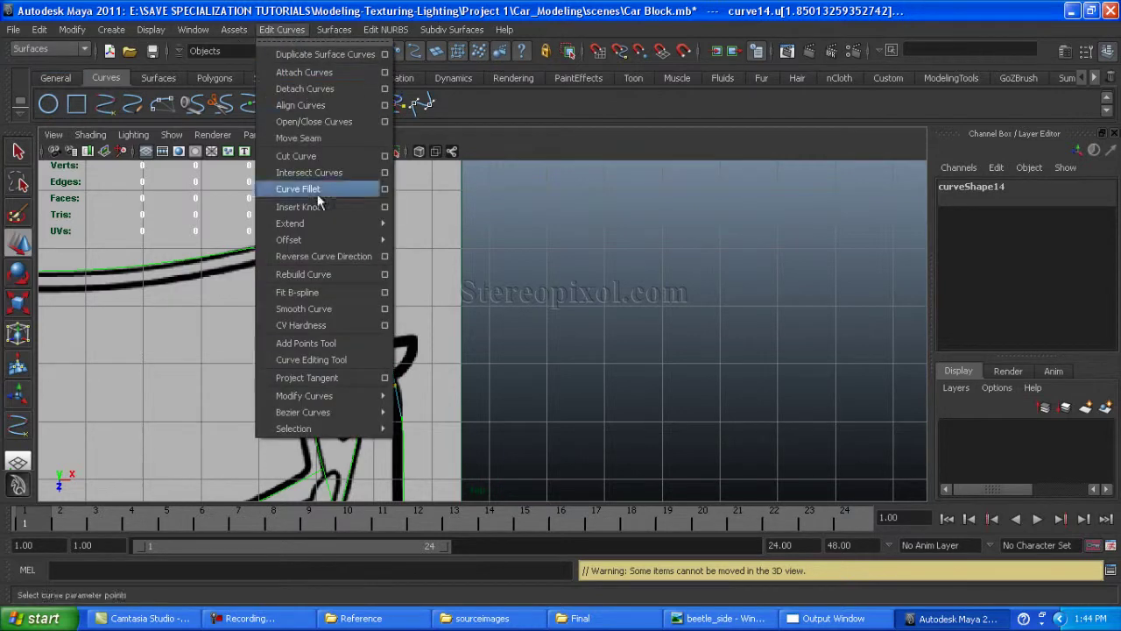
pyautogui.click(385, 208)
pyautogui.click(392, 352)
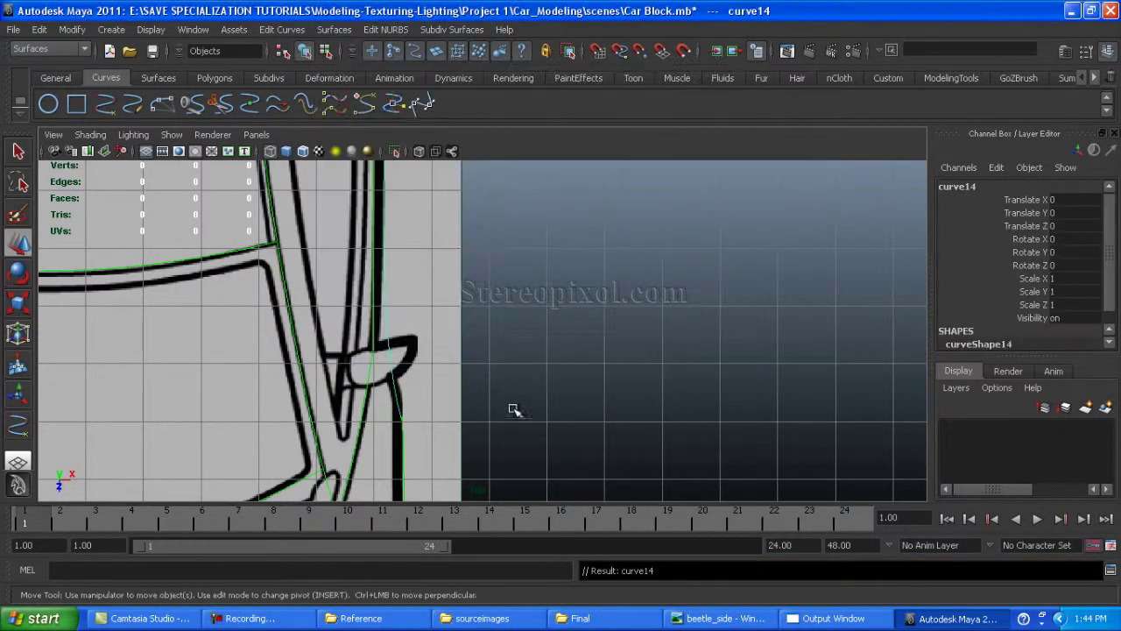
pyautogui.click(399, 399)
# Move the new control points onto the car's side outline in the top view
pyautogui.moveTo(424, 414); pyautogui.dragTo(391, 364)
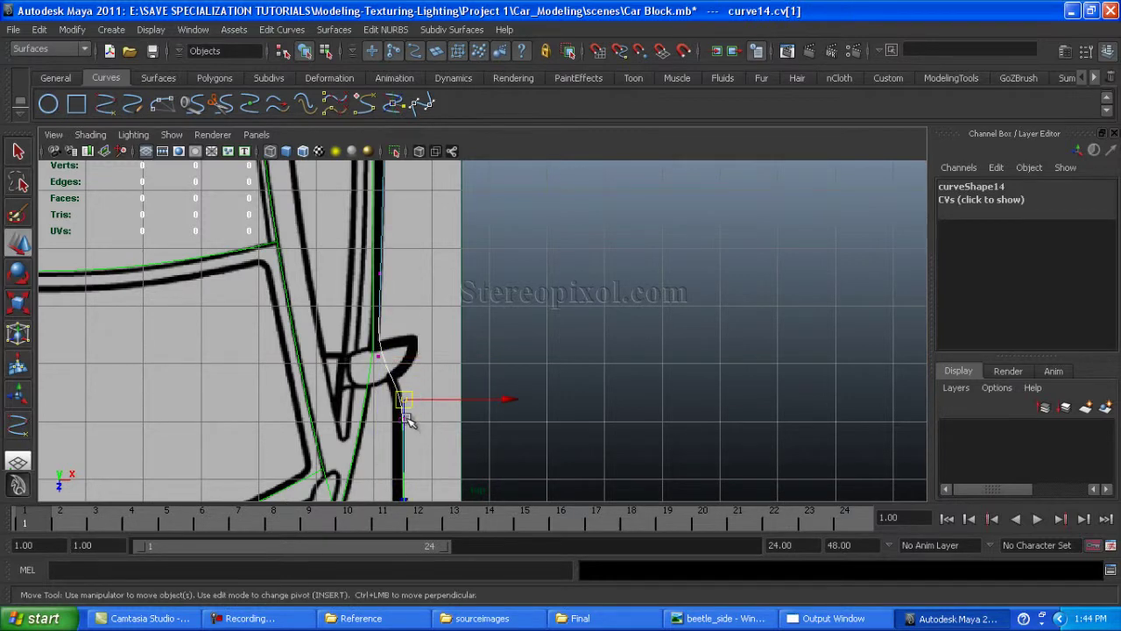
pyautogui.click(500, 233)
pyautogui.keyDown('alt'); pyautogui.moveTo(500, 233); pyautogui.dragTo(438, 295, button='middle'); pyautogui.keyUp('alt')
pyautogui.moveTo(430, 307); pyautogui.dragTo(385, 283)
pyautogui.moveTo(396, 295); pyautogui.dragTo(435, 300)
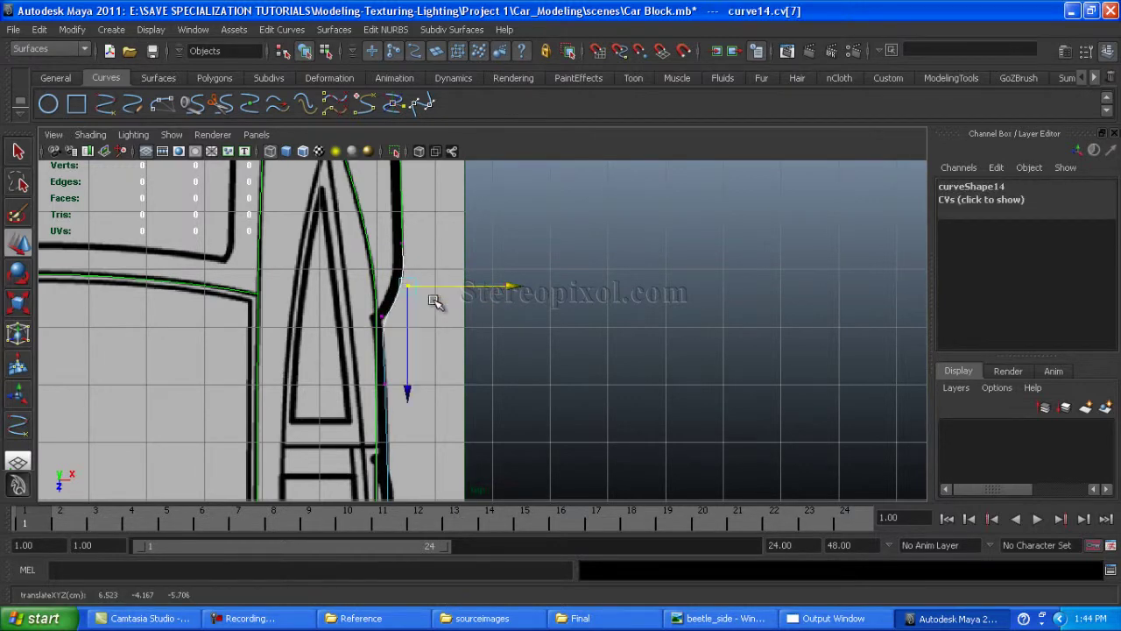
pyautogui.keyDown('alt'); pyautogui.moveTo(435, 300); pyautogui.dragTo(348, 275, button='middle'); pyautogui.keyUp('alt')
pyautogui.click(551, 350)
pyautogui.scroll(-3, 551, 350)
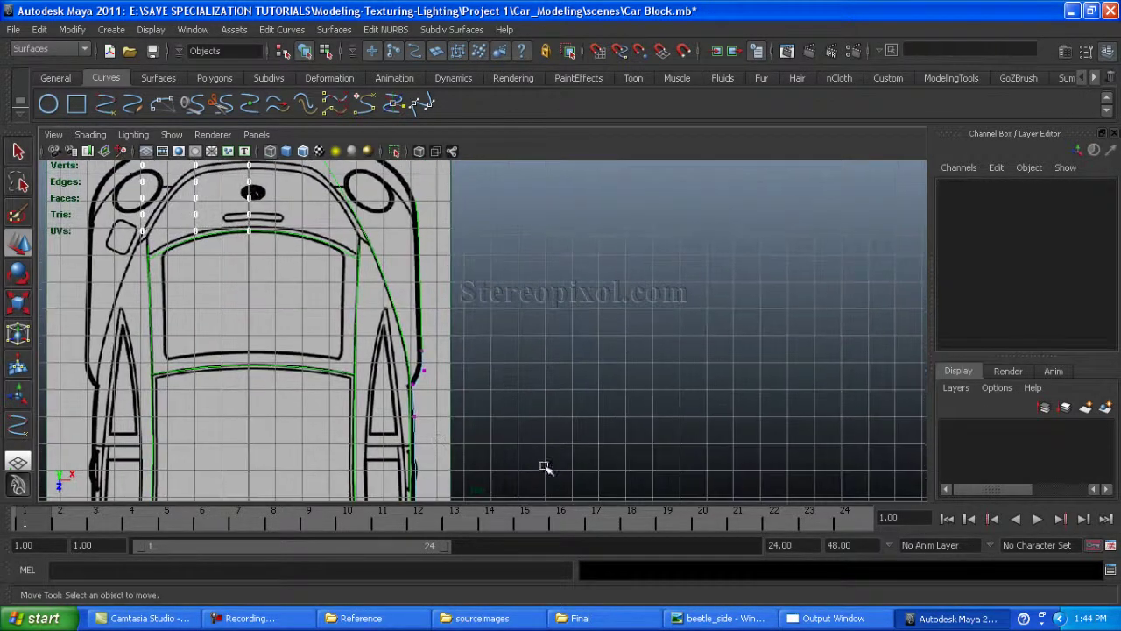
# Orbit the perspective view around the car curves, then return to the side view
pyautogui.moveTo(444, 324); pyautogui.dragTo(442, 276, button='right')
pyautogui.scroll(-2, 442, 276)
pyautogui.press('space')
pyautogui.keyDown('alt'); pyautogui.moveTo(538, 356); pyautogui.dragTo(509, 347); pyautogui.keyUp('alt')
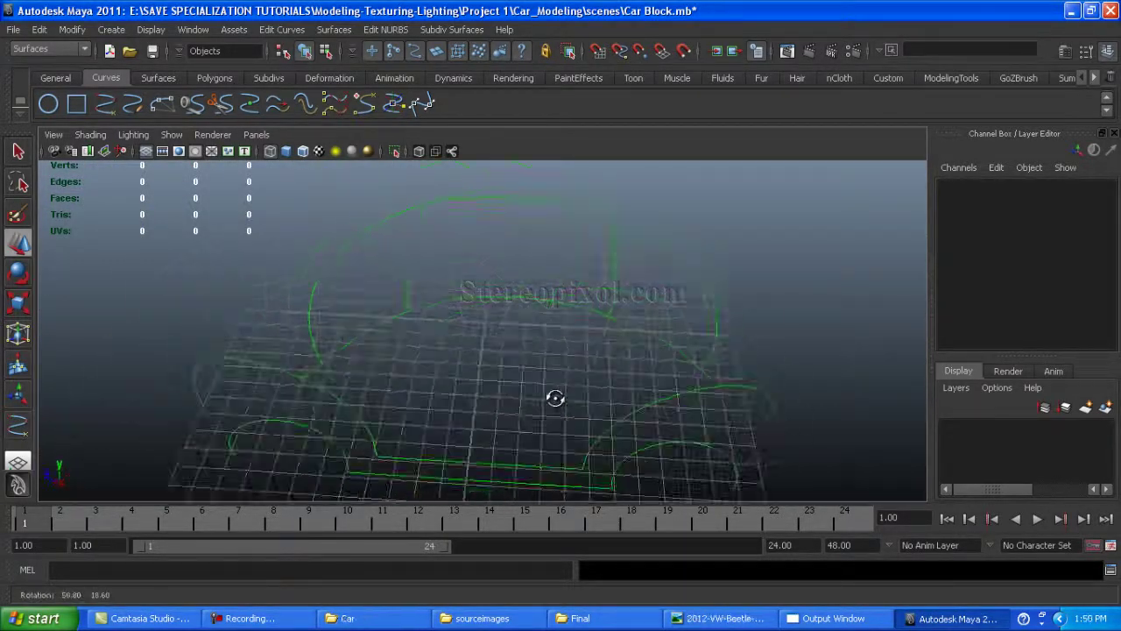
pyautogui.keyDown('alt'); pyautogui.moveTo(555, 395); pyautogui.dragTo(450, 341); pyautogui.keyUp('alt')
pyautogui.press('space')
pyautogui.scroll(3, 449, 341)
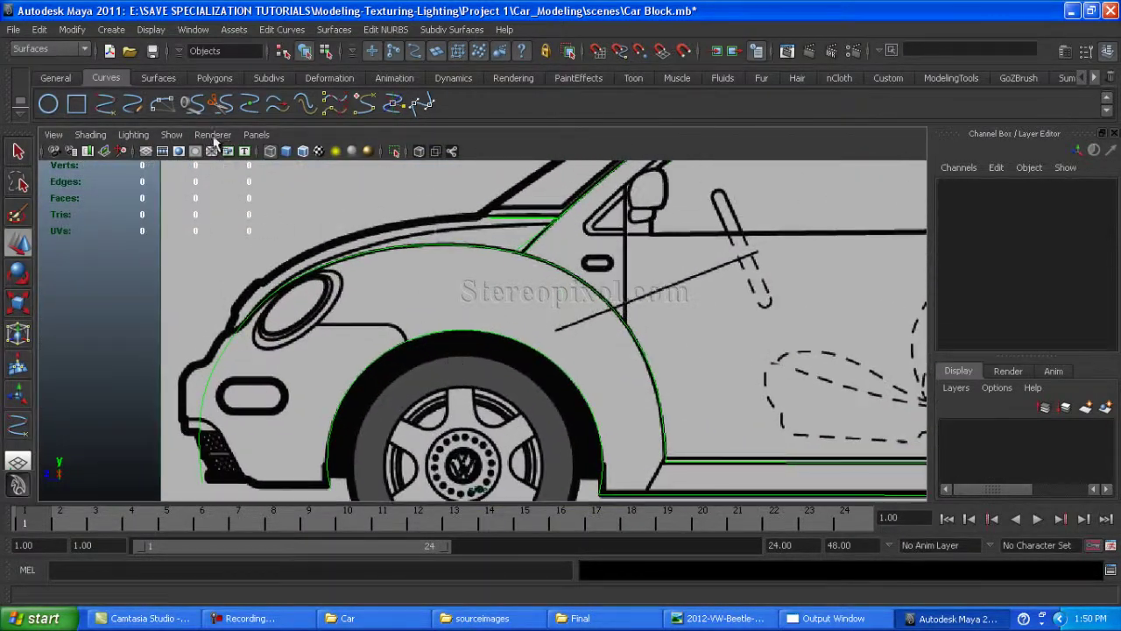
# Trace curve15 with edit points from the front bumper over the fender to the arch base
pyautogui.press('y')
pyautogui.scroll(1, 263, 298)
pyautogui.click(238, 443)
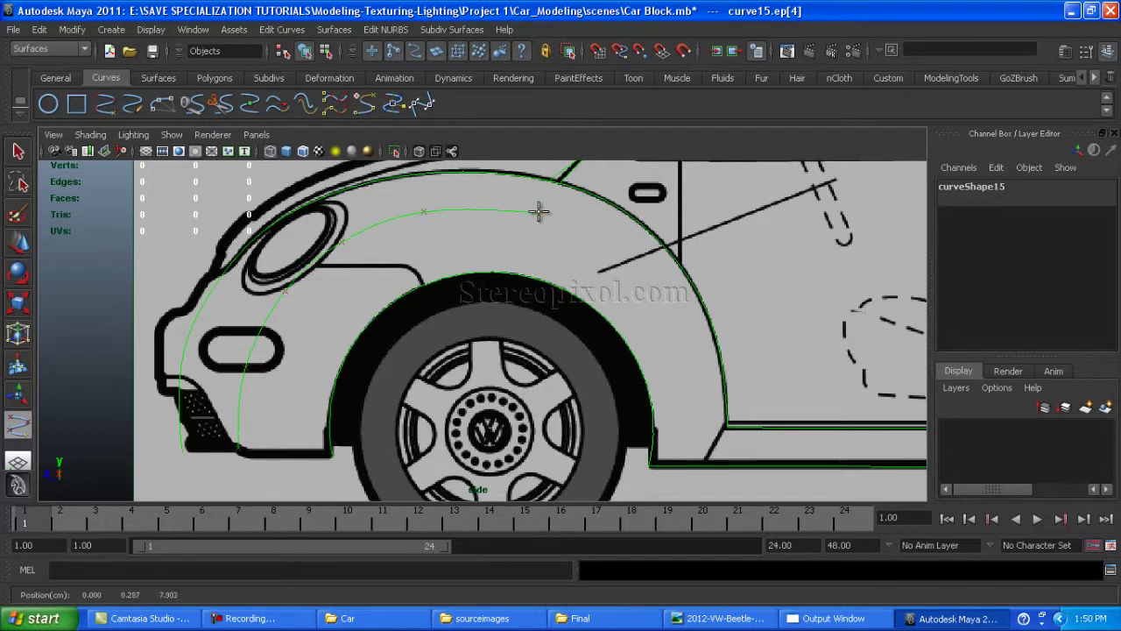
pyautogui.click(648, 287)
pyautogui.keyDown('alt'); pyautogui.moveTo(648, 288); pyautogui.dragTo(533, 356, button='middle'); pyautogui.keyUp('alt')
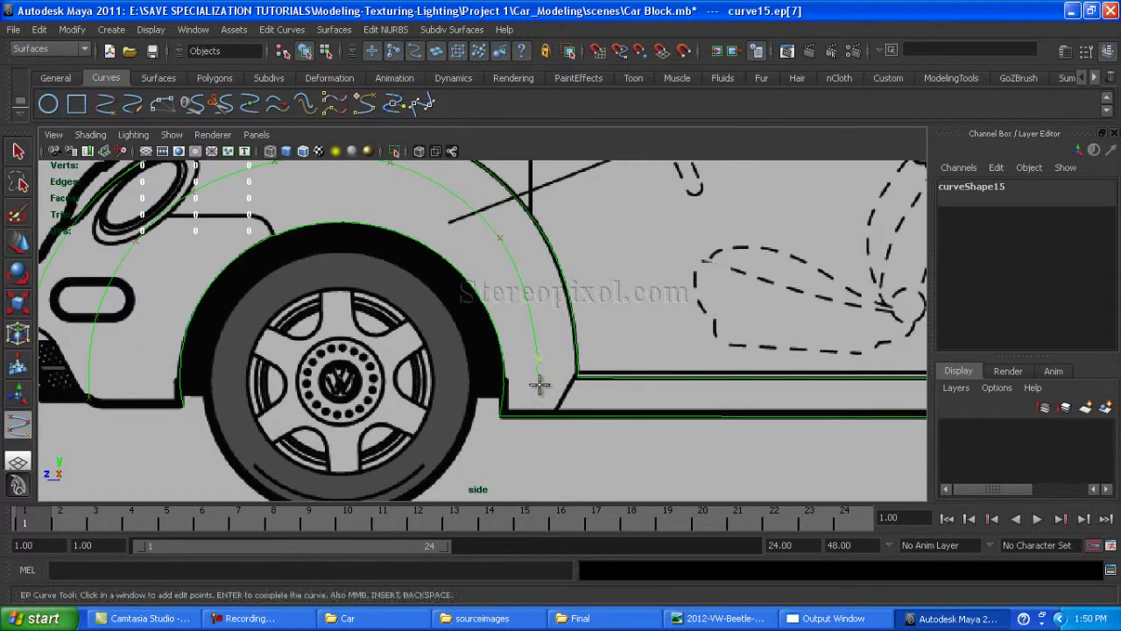
pyautogui.click(538, 387)
pyautogui.keyDown('alt'); pyautogui.moveTo(668, 430); pyautogui.dragTo(529, 398, button='middle'); pyautogui.keyUp('alt')
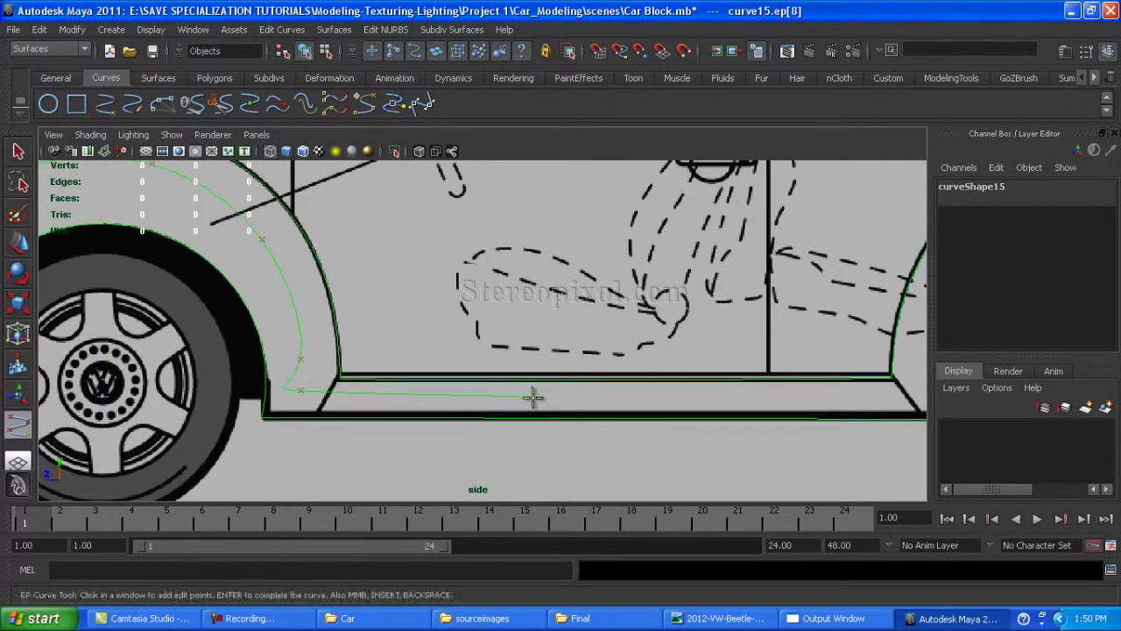
pyautogui.press('Return')
pyautogui.press('w')
pyautogui.scroll(2, 313, 430)
# Select curve15's fender control points one by one, moving them toward the arch line
pyautogui.click(316, 443)
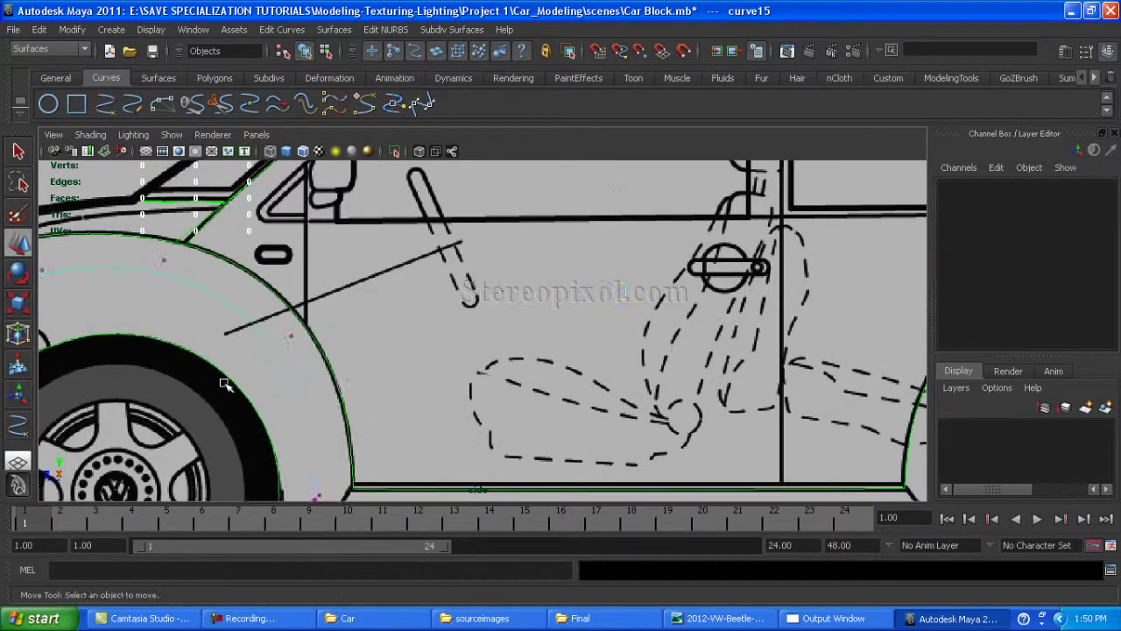
pyautogui.scroll(3, 351, 438)
pyautogui.click(95, 436)
pyautogui.scroll(-3, 143, 468)
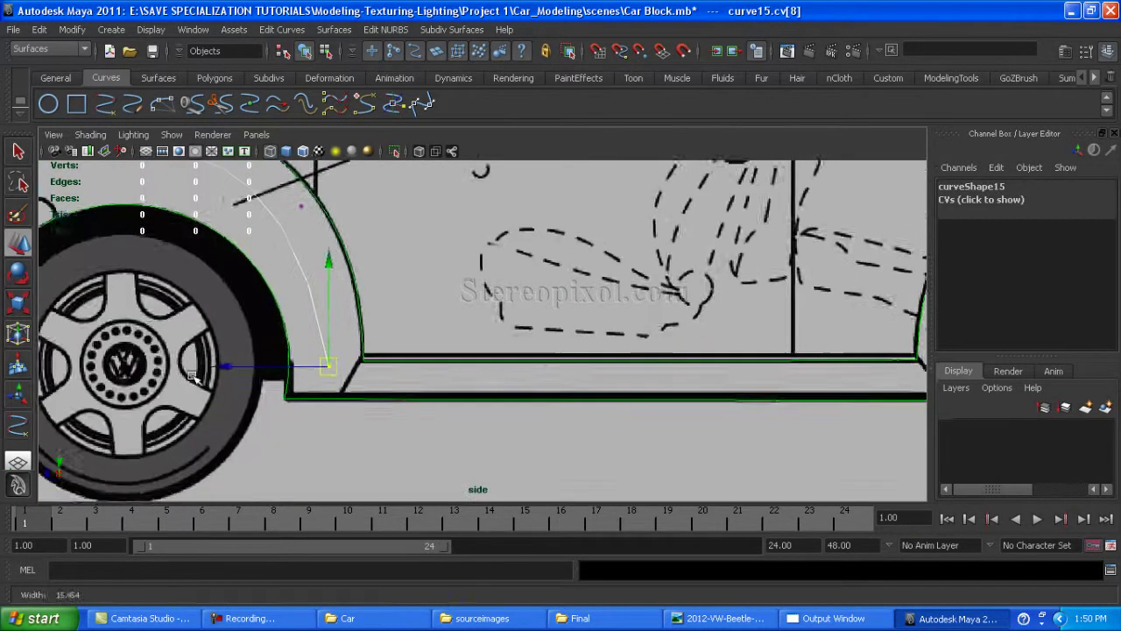
pyautogui.keyDown('alt'); pyautogui.moveTo(296, 343); pyautogui.dragTo(334, 418, button='middle'); pyautogui.keyUp('alt')
pyautogui.click(327, 342)
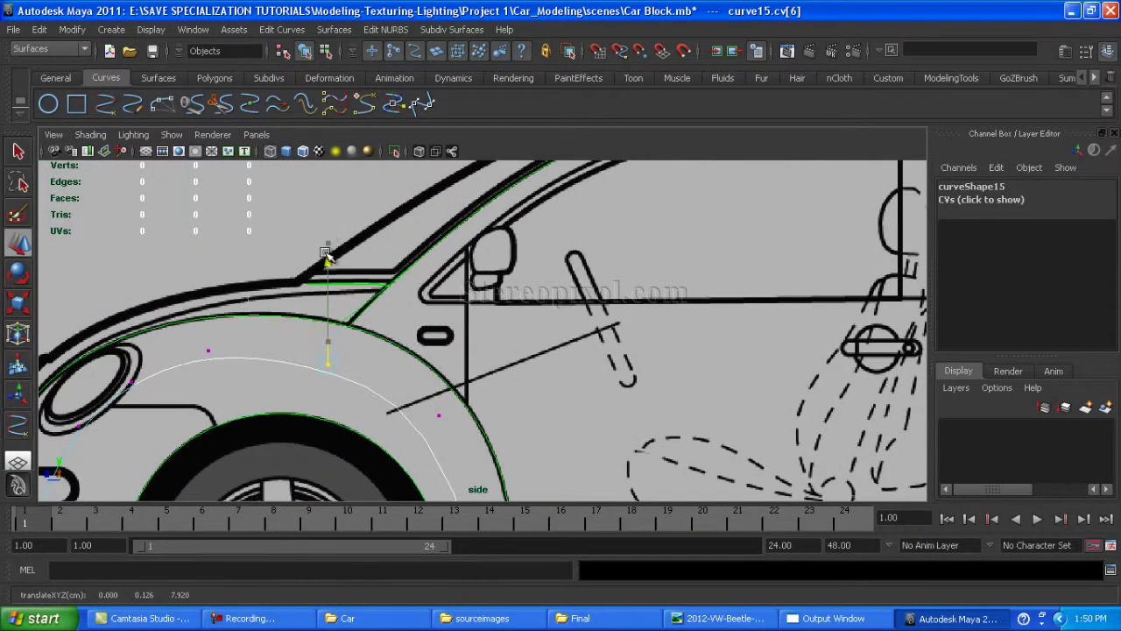
pyautogui.scroll(-2, 150, 359)
pyautogui.moveTo(289, 371); pyautogui.dragTo(156, 328)
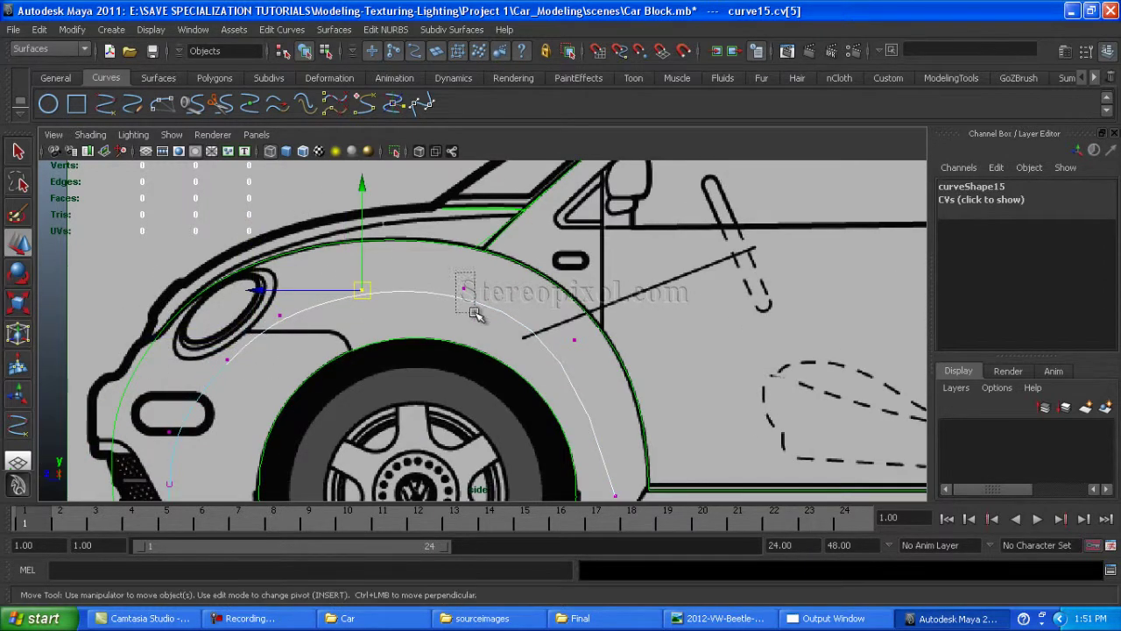
pyautogui.moveTo(473, 314); pyautogui.dragTo(474, 315)
pyautogui.keyDown('alt'); pyautogui.moveTo(596, 367); pyautogui.dragTo(744, 286, button='middle'); pyautogui.keyUp('alt')
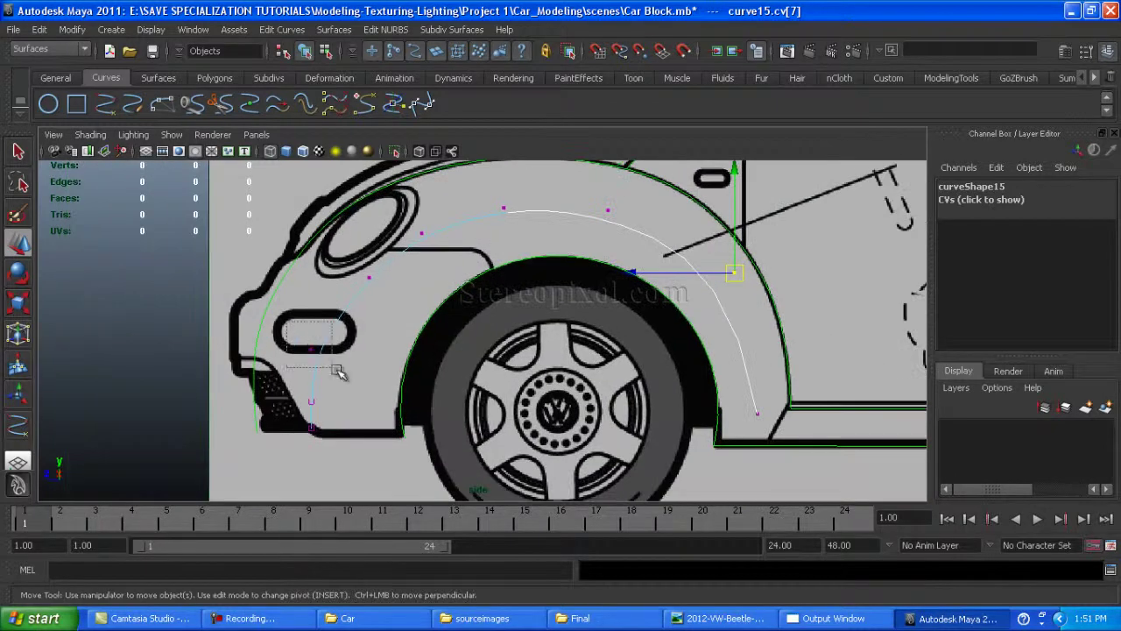
# Raise the fender points near the headlight onto the front arch line
pyautogui.moveTo(225, 350); pyautogui.dragTo(326, 419)
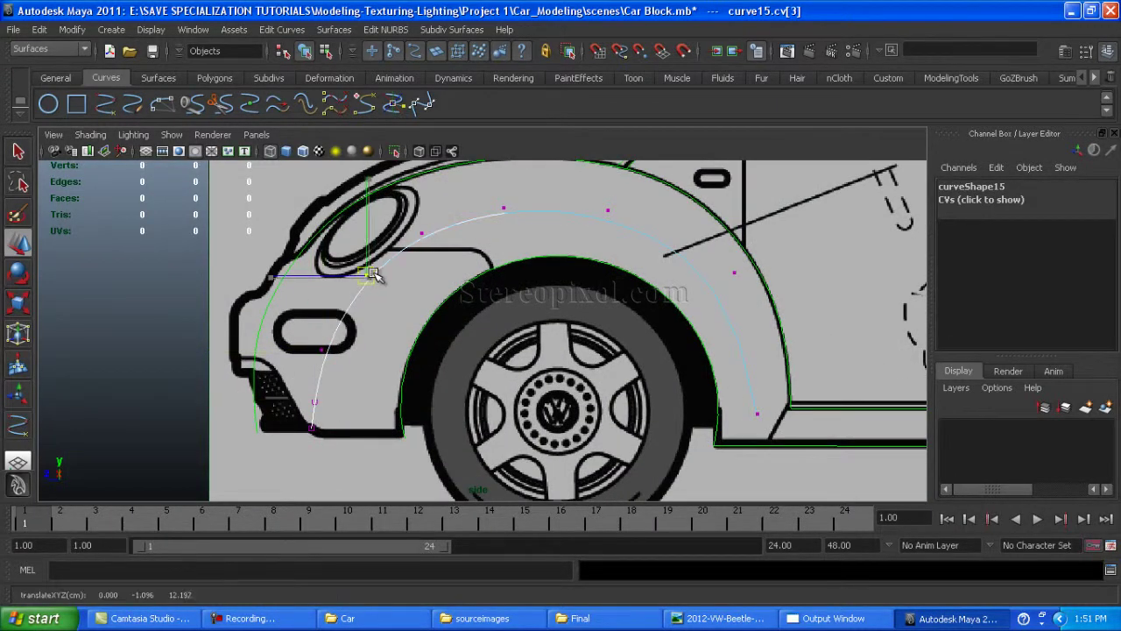
pyautogui.moveTo(404, 219); pyautogui.dragTo(441, 241)
pyautogui.scroll(3, 467, 204)
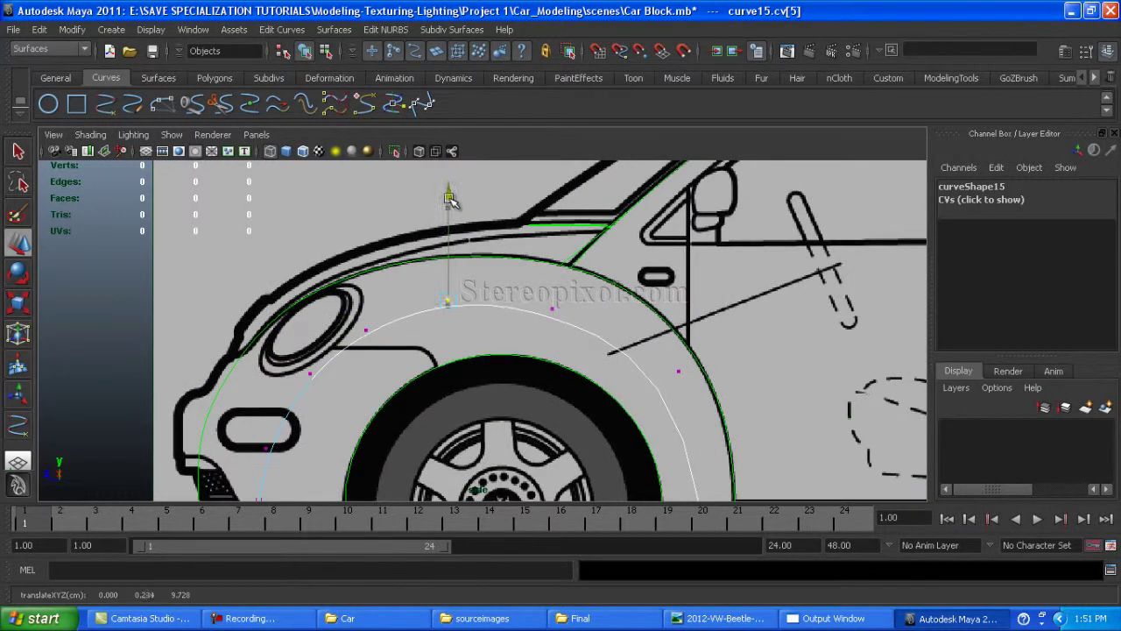
pyautogui.moveTo(536, 282); pyautogui.dragTo(568, 314)
pyautogui.moveTo(436, 287); pyautogui.dragTo(459, 312)
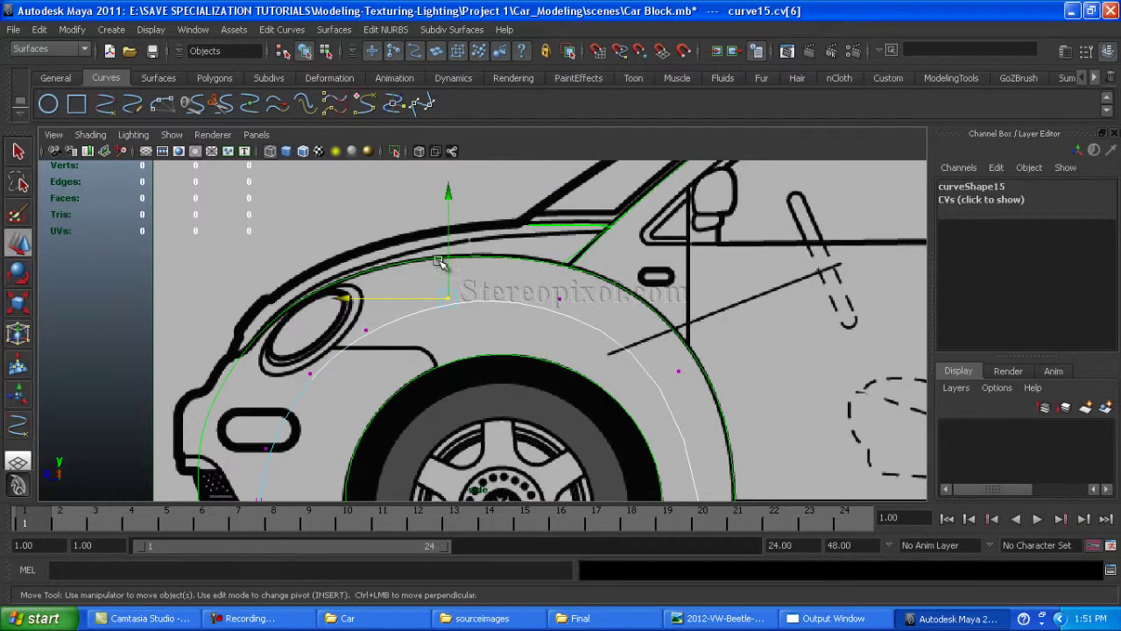
pyautogui.moveTo(293, 368); pyautogui.dragTo(312, 391)
pyautogui.moveTo(359, 309)
pyautogui.mouseDown()
pyautogui.moveTo(387, 357)
pyautogui.moveTo(373, 311)
pyautogui.mouseUp()
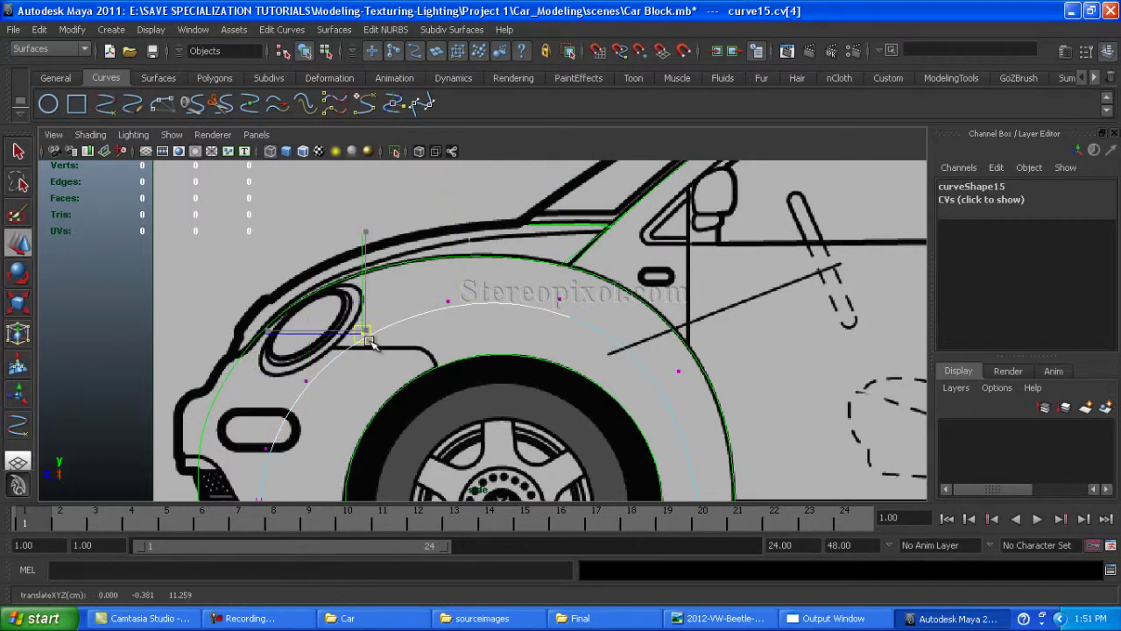
pyautogui.scroll(-4, 373, 311)
pyautogui.rightClick(375, 313)
# In the maximized top view, shift the front fender points outward along X onto the outline
pyautogui.press('space')
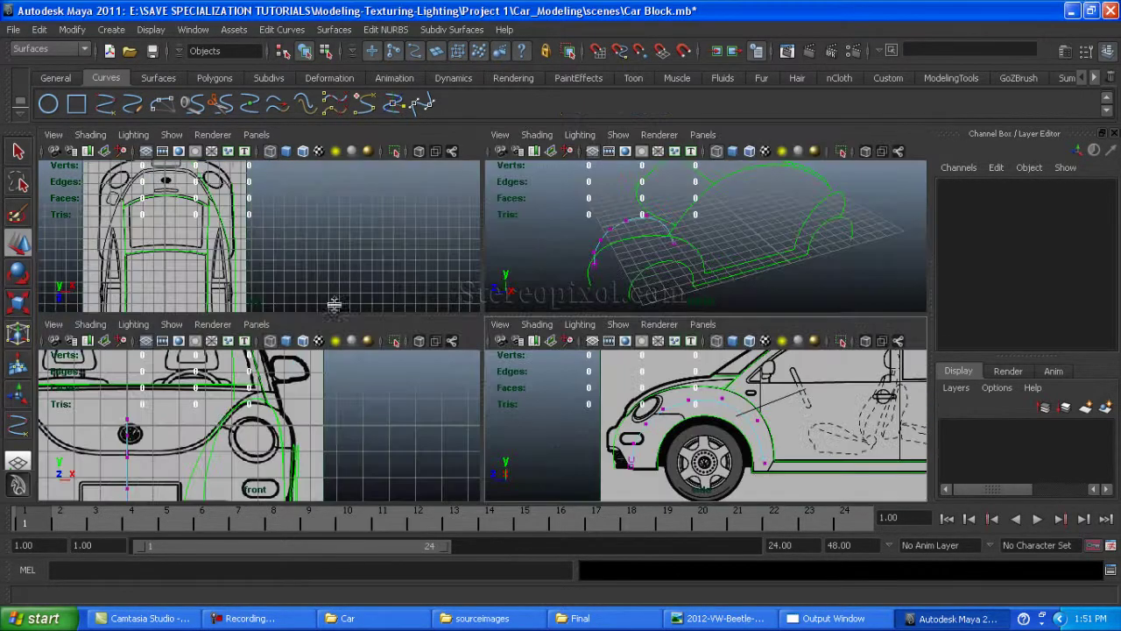
pyautogui.press('space')
pyautogui.scroll(3, 504, 414)
pyautogui.scroll(1, 504, 414)
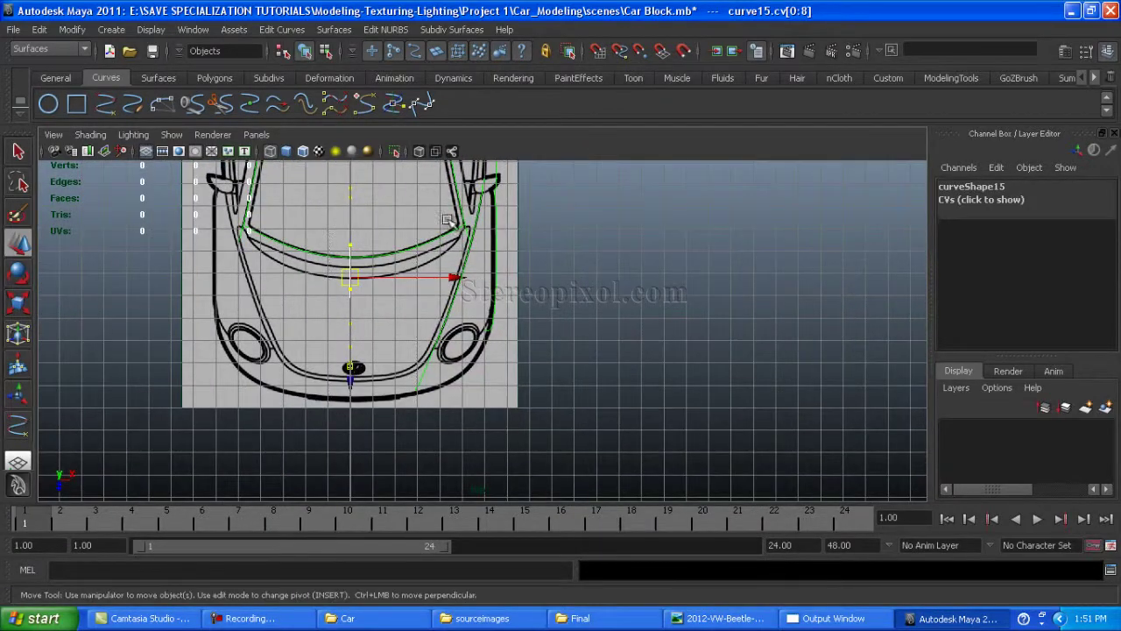
pyautogui.moveTo(457, 280); pyautogui.dragTo(580, 282)
pyautogui.scroll(4, 517, 383)
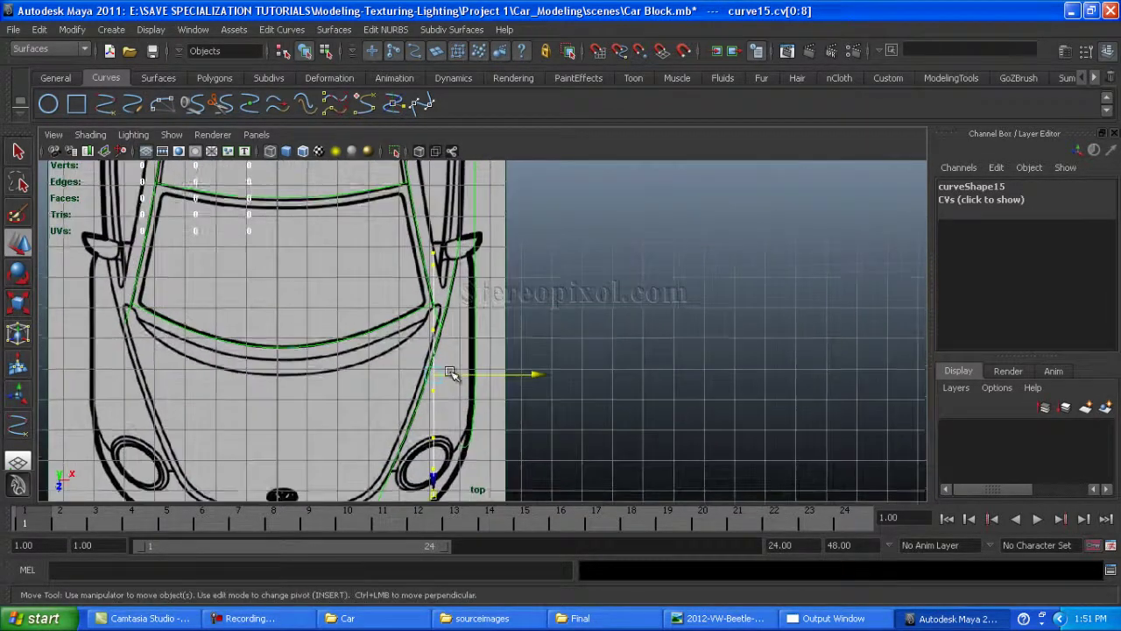
pyautogui.keyDown('alt'); pyautogui.moveTo(443, 383); pyautogui.dragTo(443, 408, button='middle'); pyautogui.keyUp('alt')
pyautogui.moveTo(422, 485); pyautogui.dragTo(531, 391)
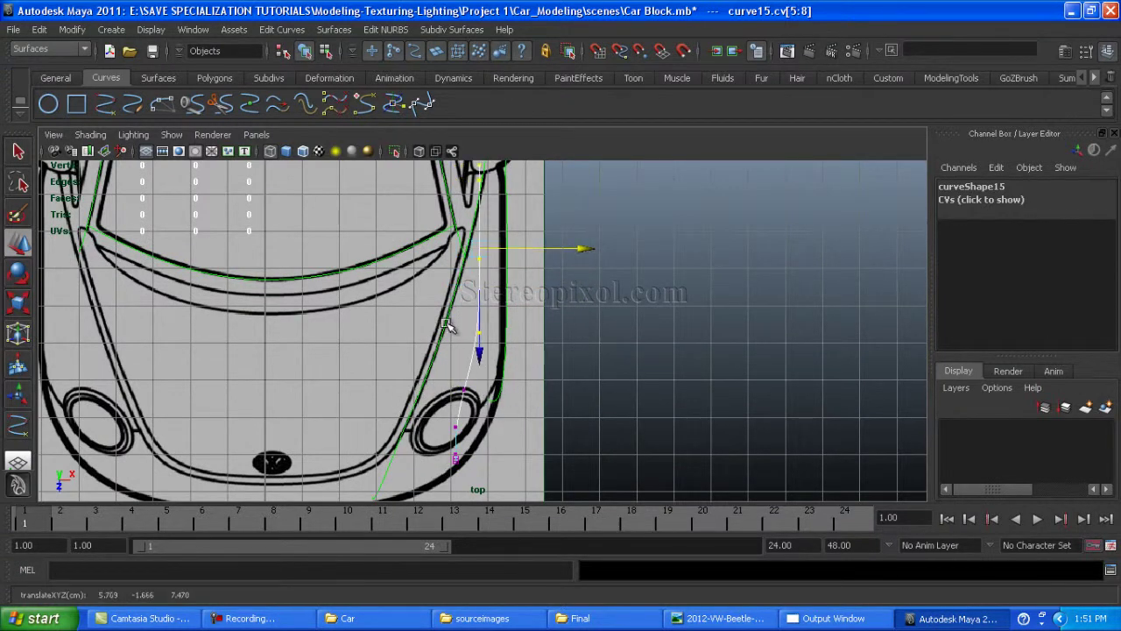
pyautogui.keyDown('alt'); pyautogui.moveTo(447, 326); pyautogui.dragTo(431, 404, button='middle'); pyautogui.keyUp('alt')
# Align the points by the mirror and headlight, and the curve's end point, with the top outline
pyautogui.scroll(5, 500, 380)
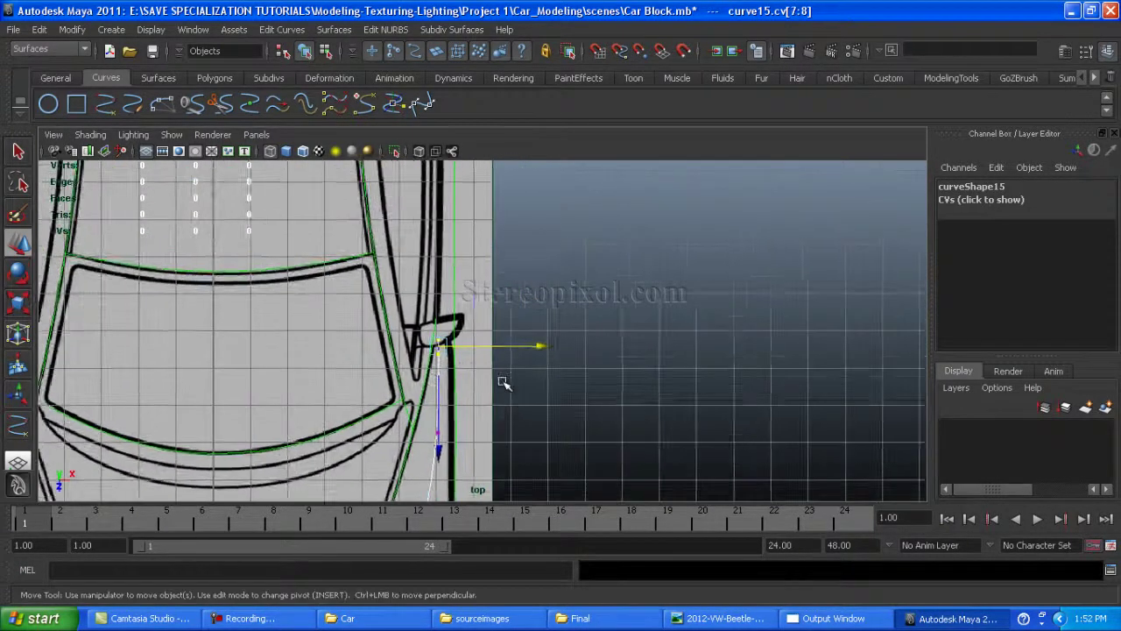
pyautogui.moveTo(407, 337); pyautogui.dragTo(523, 354)
pyautogui.scroll(-4, 499, 349)
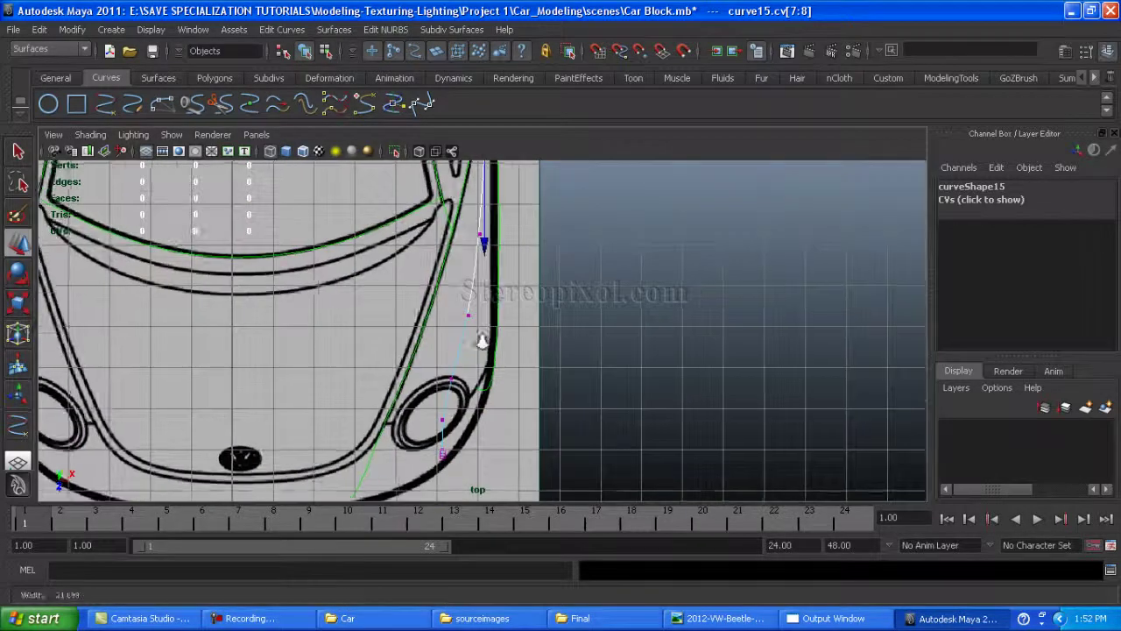
pyautogui.scroll(4, 478, 372)
pyautogui.moveTo(423, 349); pyautogui.dragTo(525, 367)
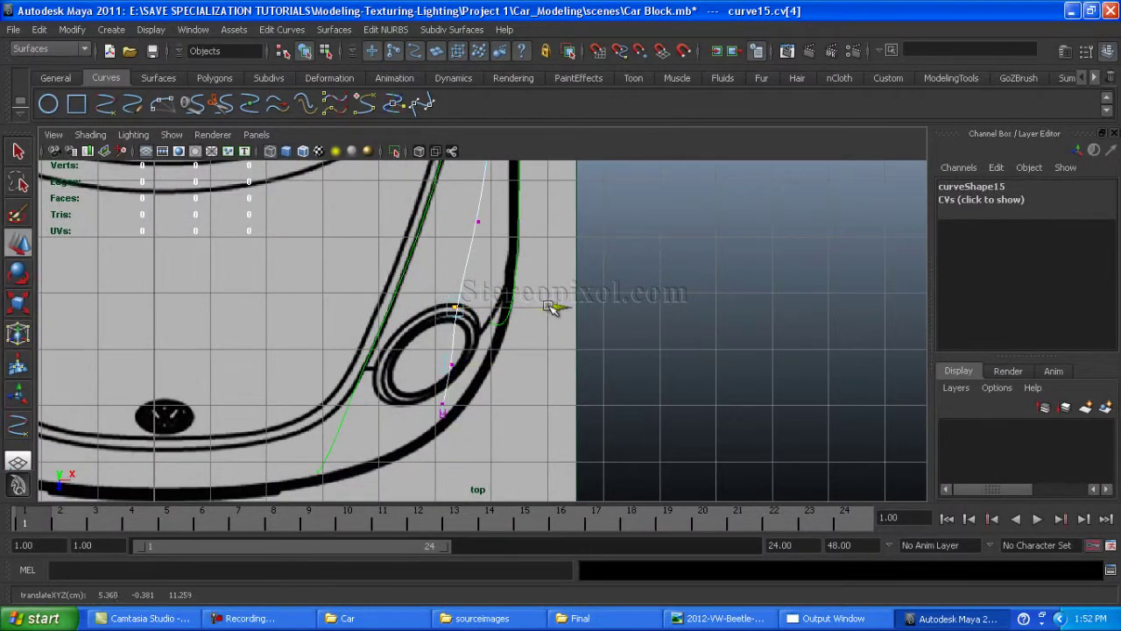
pyautogui.press('Right')
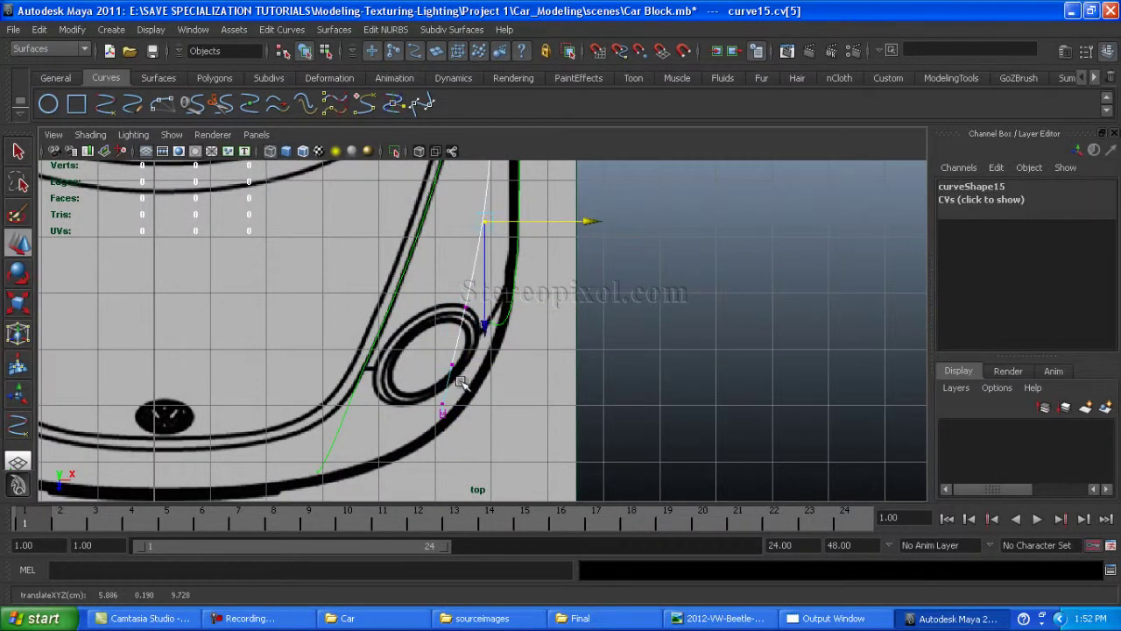
pyautogui.keyDown('alt'); pyautogui.moveTo(578, 225); pyautogui.dragTo(629, 481, button='right'); pyautogui.keyUp('alt')
pyautogui.click(445, 302)
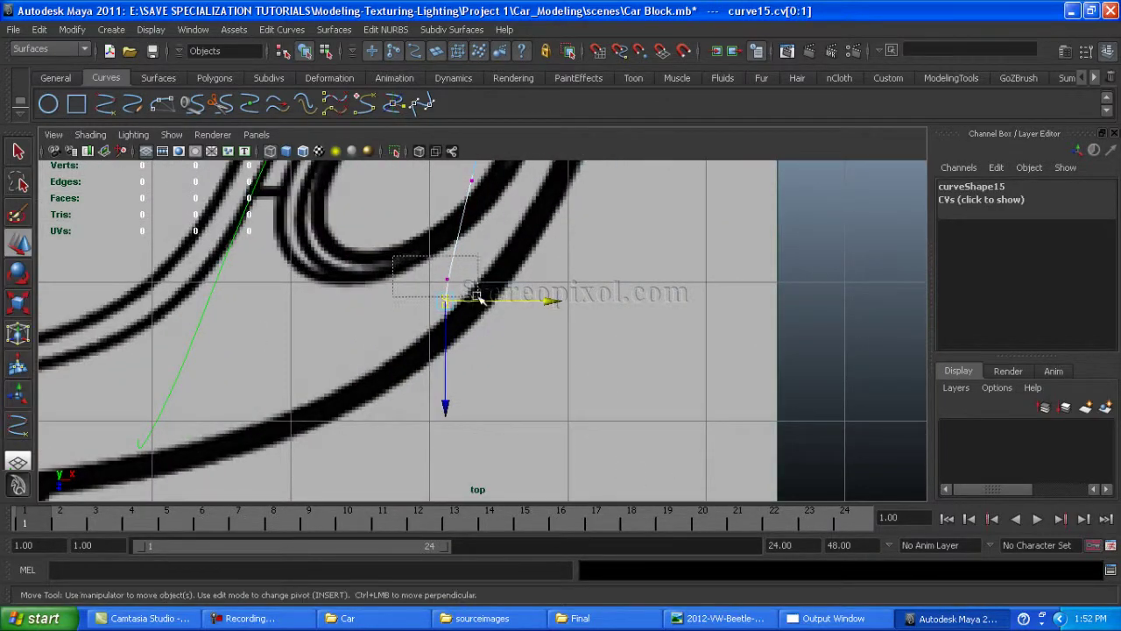
pyautogui.moveTo(545, 303); pyautogui.dragTo(558, 306)
pyautogui.click(613, 395)
pyautogui.keyDown('alt'); pyautogui.moveTo(614, 394); pyautogui.dragTo(569, 350, button='right'); pyautogui.keyUp('alt')
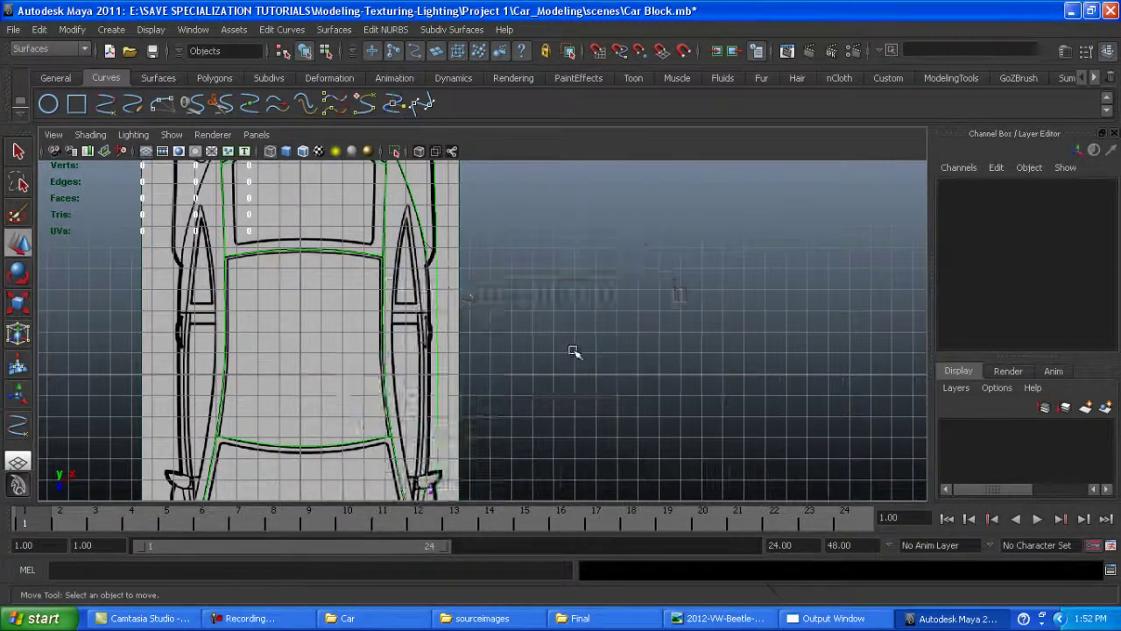
pyautogui.scroll(-3, 686, 398)
pyautogui.scroll(4, 262, 184)
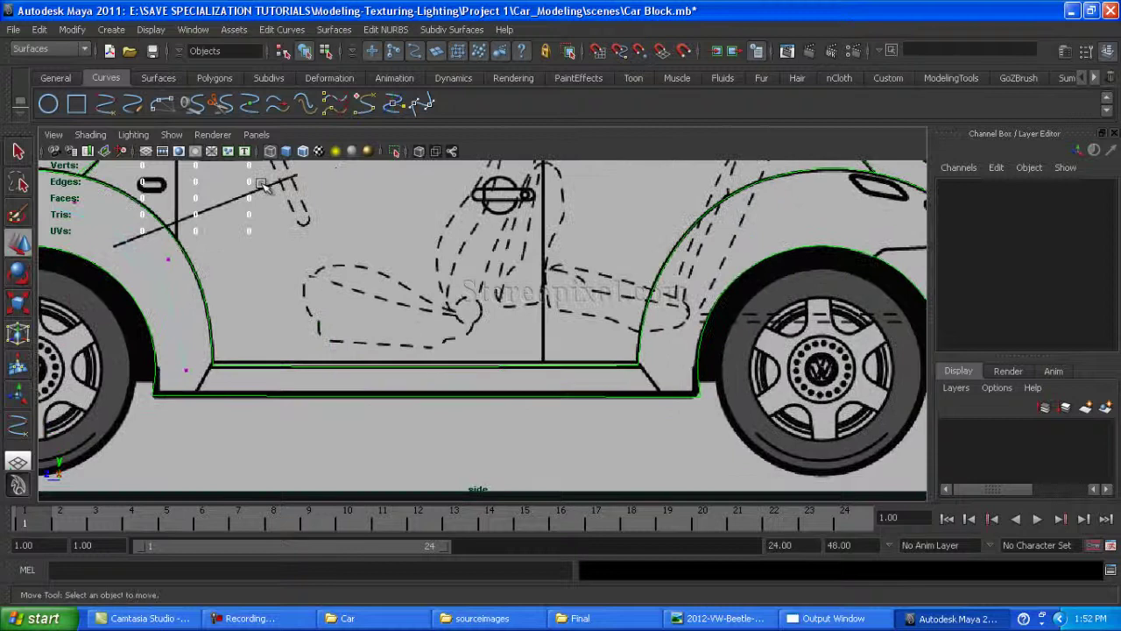
# Trace curve16 with edit points along the sill from its front to rear end
pyautogui.click(107, 105)
pyautogui.scroll(2, 313, 313)
pyautogui.click(167, 266)
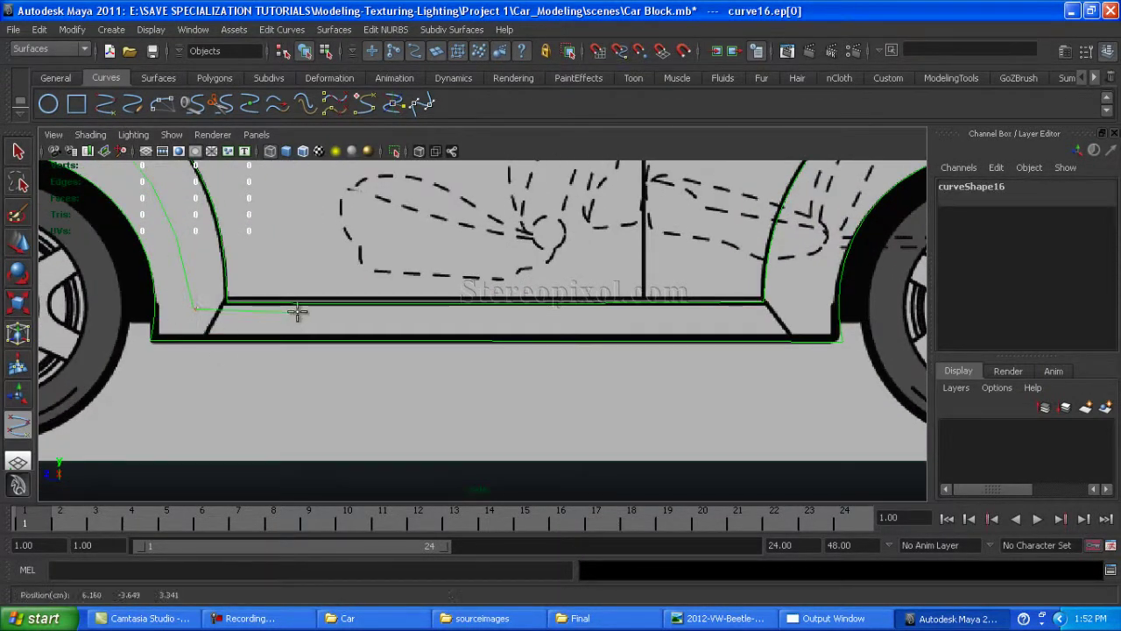
pyautogui.click(768, 306)
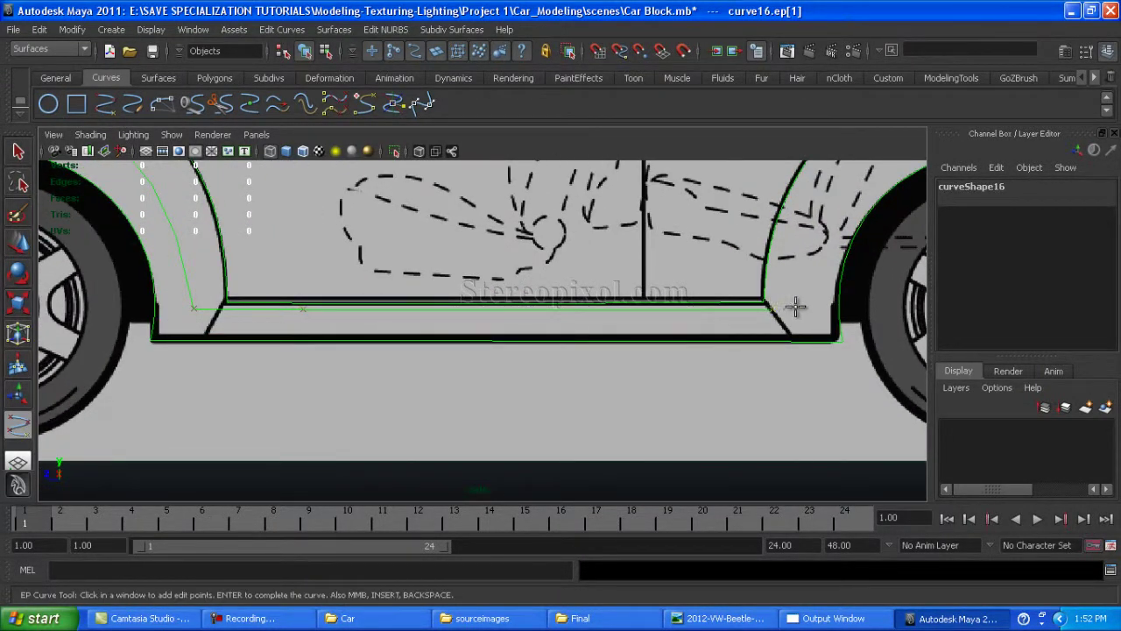
pyautogui.click(808, 310)
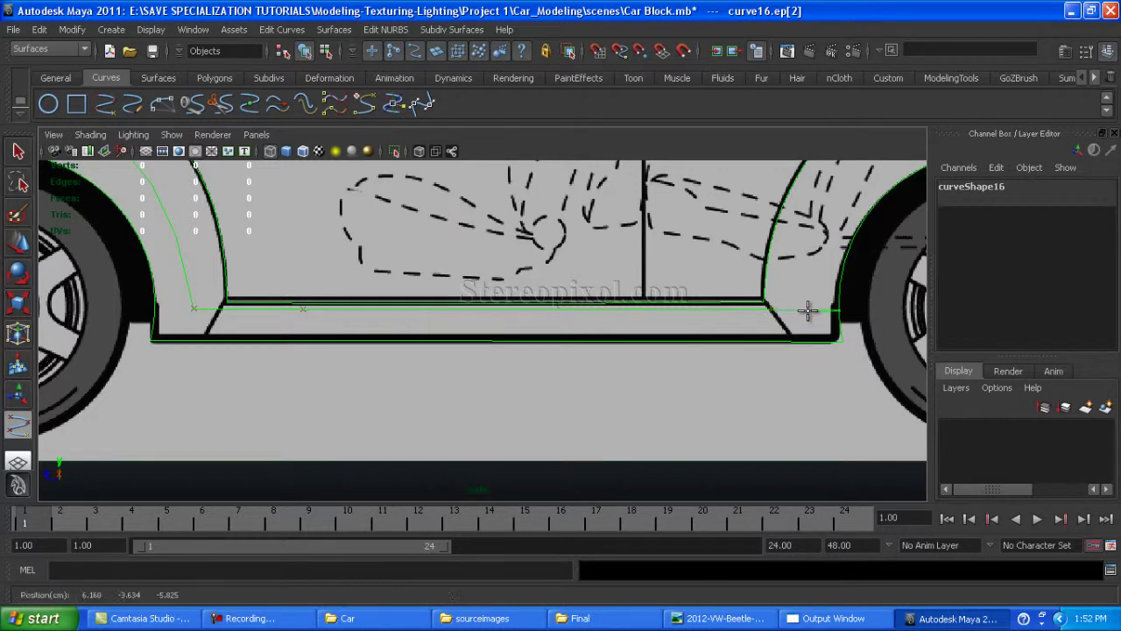
pyautogui.press('w')
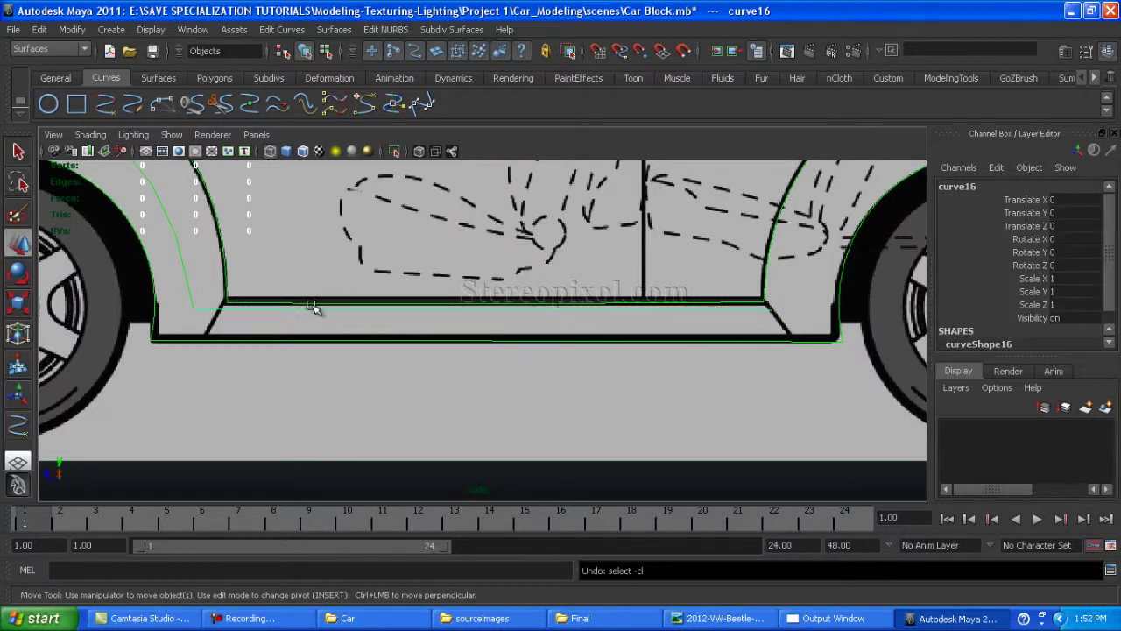
# Nudge one of curve16's control points to the right along the sill
pyautogui.moveTo(271, 308); pyautogui.dragTo(175, 306, button='right')
pyautogui.scroll(-3, 601, 406)
pyautogui.keyDown('alt'); pyautogui.moveTo(600, 405); pyautogui.dragTo(295, 400, button='middle'); pyautogui.keyUp('alt')
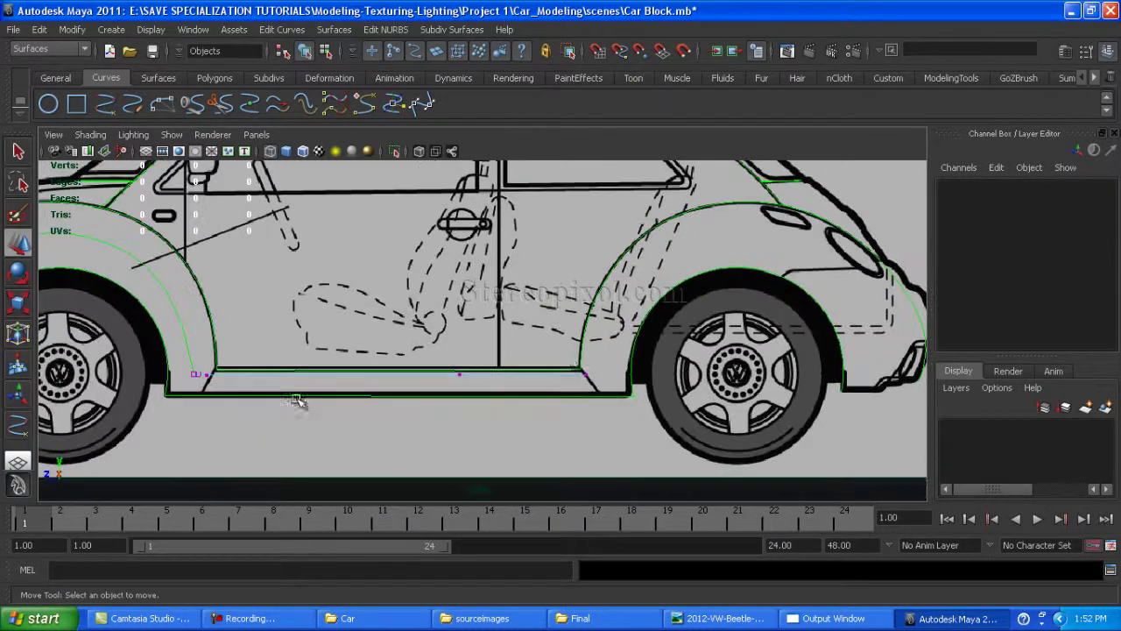
pyautogui.click(585, 375)
pyautogui.moveTo(524, 376); pyautogui.dragTo(545, 387)
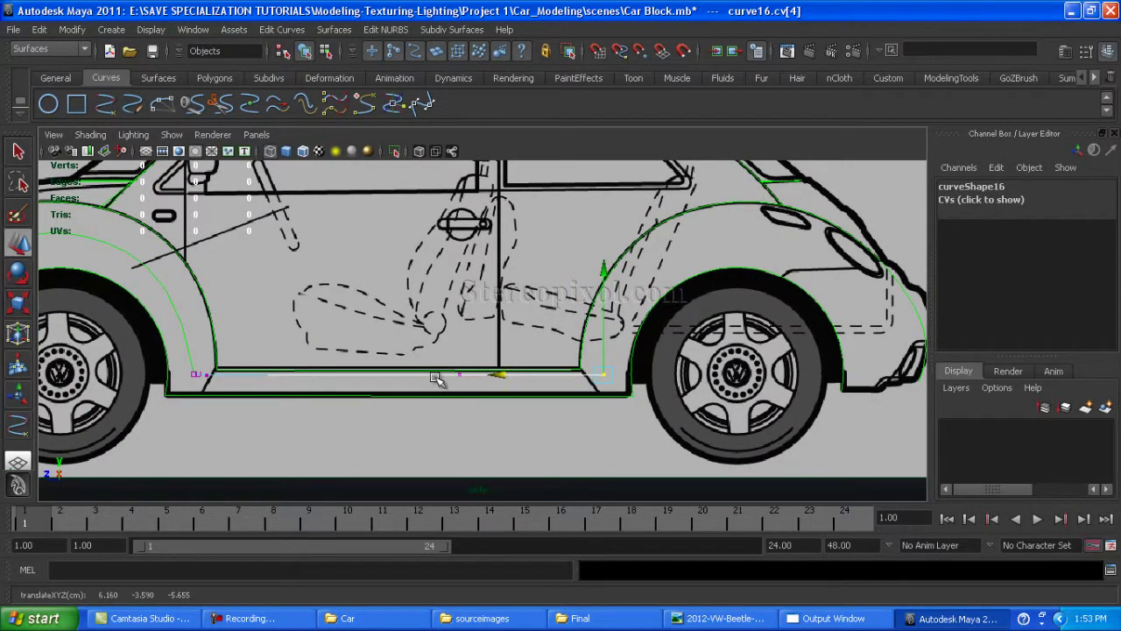
pyautogui.click(534, 429)
pyautogui.scroll(2, 612, 401)
# Draw an edit-point curve from the sill's rear end up around the rear wheel arch
pyautogui.press('y')
pyautogui.scroll(3, 504, 291)
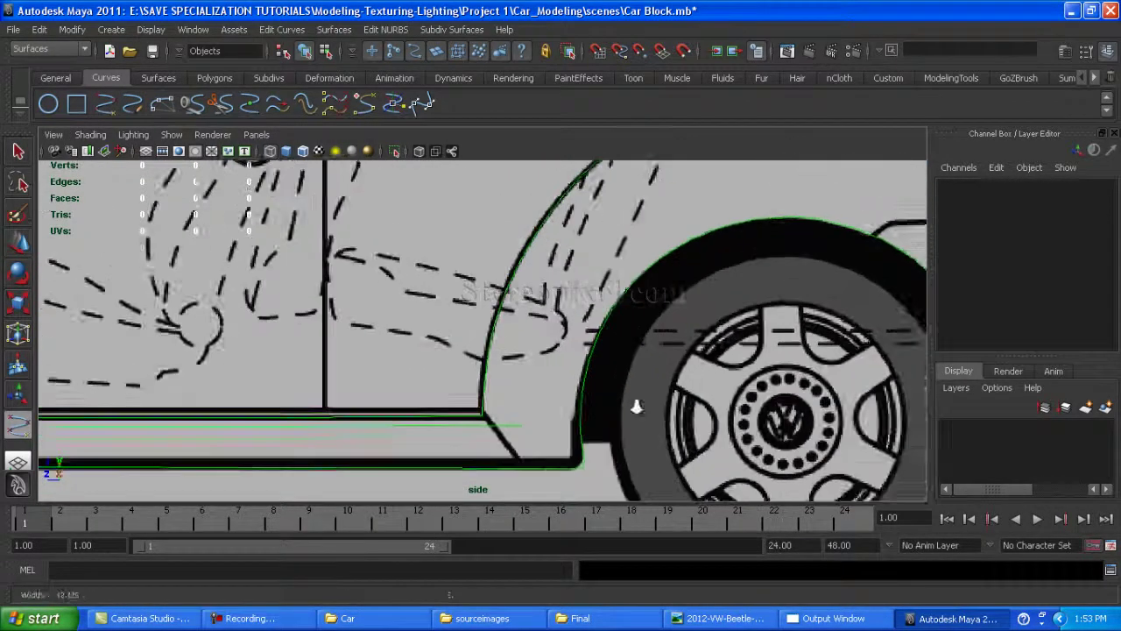
pyautogui.click(532, 432)
pyautogui.click(552, 348)
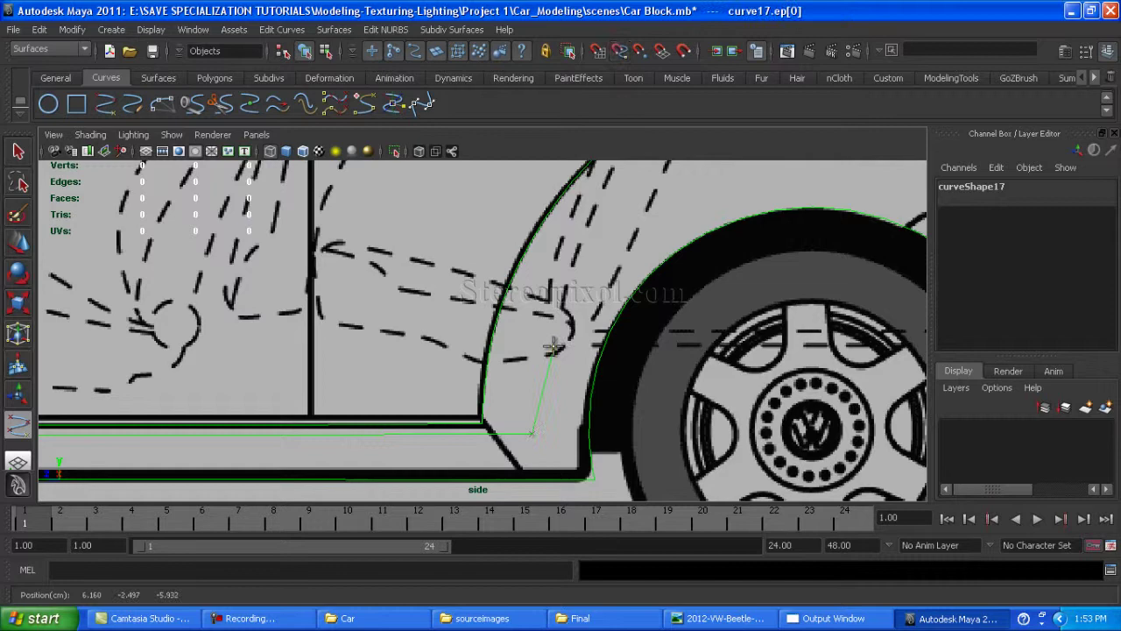
pyautogui.click(625, 231)
pyautogui.keyDown('alt'); pyautogui.moveTo(625, 231); pyautogui.dragTo(491, 298, button='middle'); pyautogui.keyUp('alt')
pyautogui.scroll(-2, 484, 302)
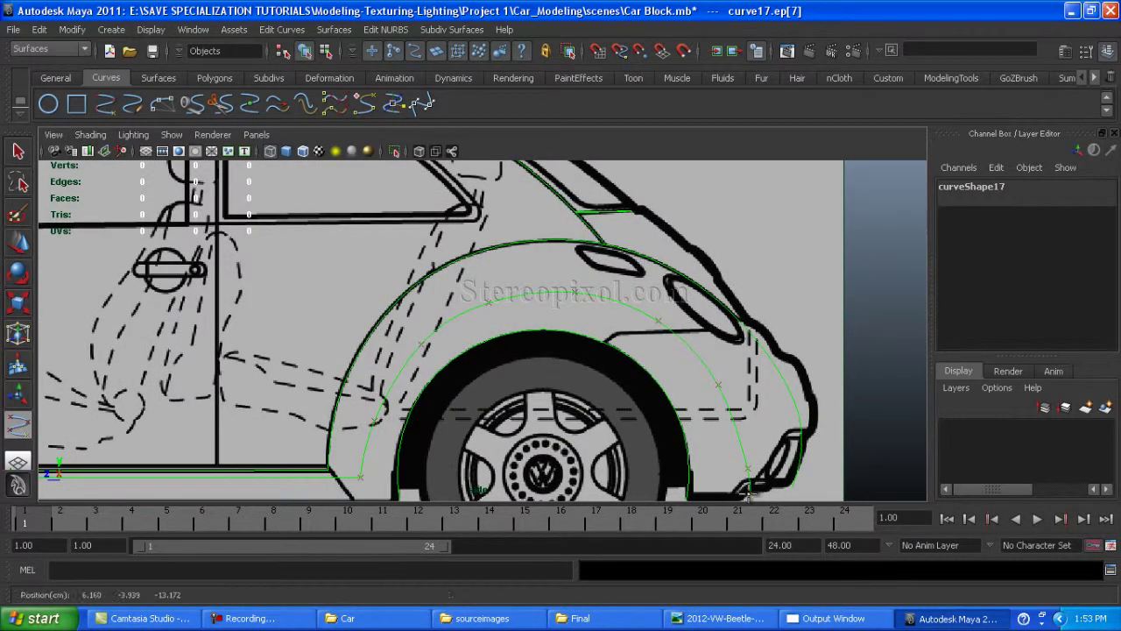
pyautogui.press('Return')
# Move the rear arch curve's last point and the points near the arch top onto the outline
pyautogui.press('w')
pyautogui.click(613, 395)
pyautogui.keyDown('alt'); pyautogui.moveTo(613, 394); pyautogui.dragTo(706, 385, button='middle'); pyautogui.keyUp('alt')
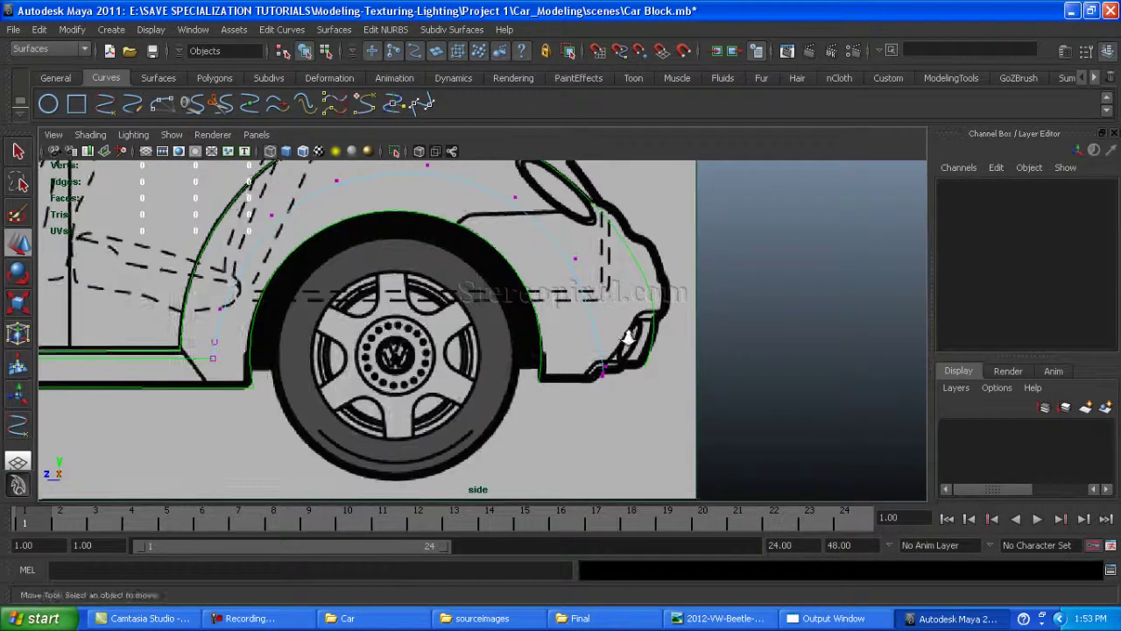
pyautogui.scroll(5, 706, 385)
pyautogui.moveTo(713, 348); pyautogui.dragTo(713, 250)
pyautogui.scroll(-4, 679, 467)
pyautogui.keyDown('alt'); pyautogui.moveTo(561, 351); pyautogui.dragTo(552, 465, button='middle'); pyautogui.keyUp('alt')
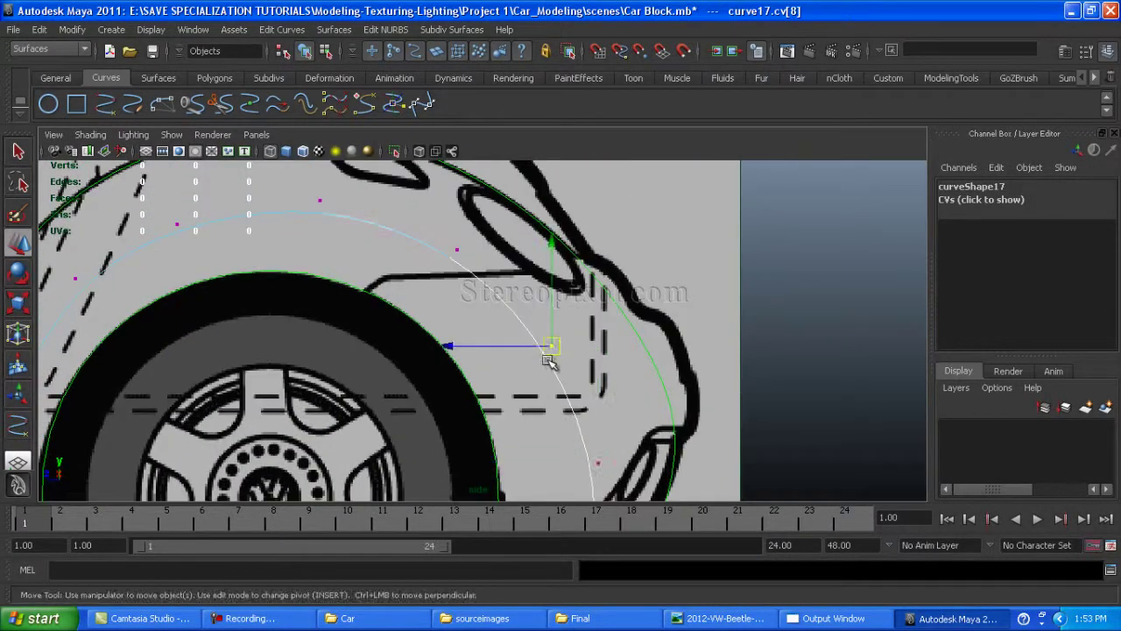
pyautogui.click(486, 346)
pyautogui.scroll(3, 487, 361)
pyautogui.click(348, 308)
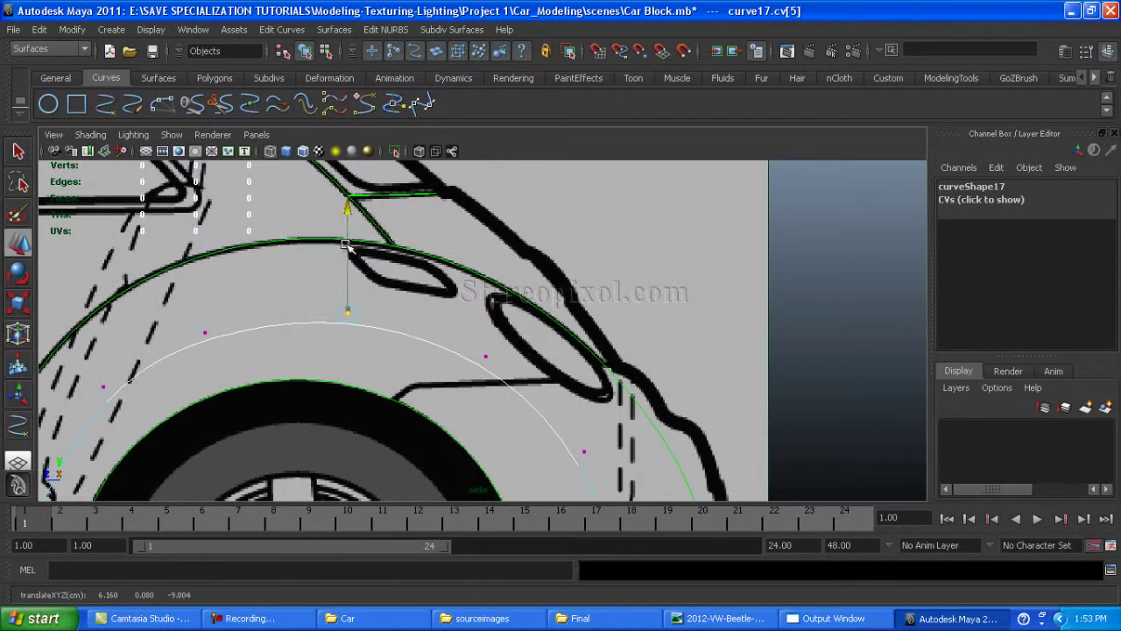
pyautogui.keyDown('alt'); pyautogui.moveTo(203, 361); pyautogui.dragTo(430, 359, button='middle'); pyautogui.keyUp('alt')
# Pull the remaining arch control points onto the fender outline, then return to the whole curve
pyautogui.click(434, 330)
pyautogui.moveTo(436, 326); pyautogui.dragTo(438, 217)
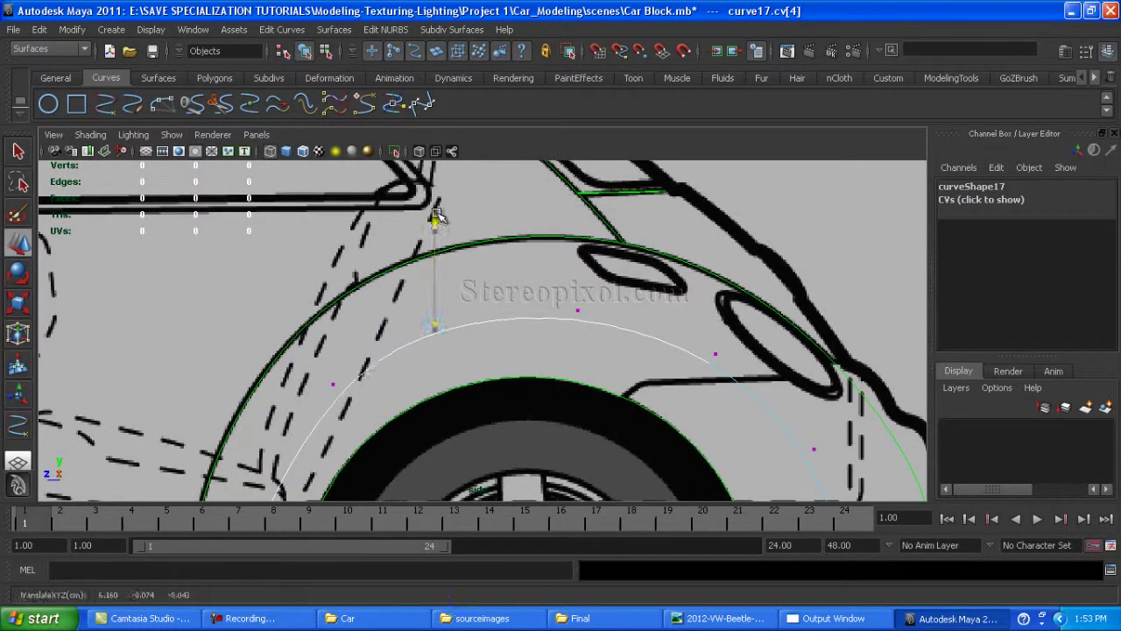
pyautogui.click(333, 389)
pyautogui.keyDown('alt'); pyautogui.moveTo(333, 390); pyautogui.dragTo(449, 301, button='middle'); pyautogui.keyUp('alt')
pyautogui.keyDown('alt'); pyautogui.moveTo(480, 255); pyautogui.dragTo(467, 189, button='middle'); pyautogui.keyUp('alt')
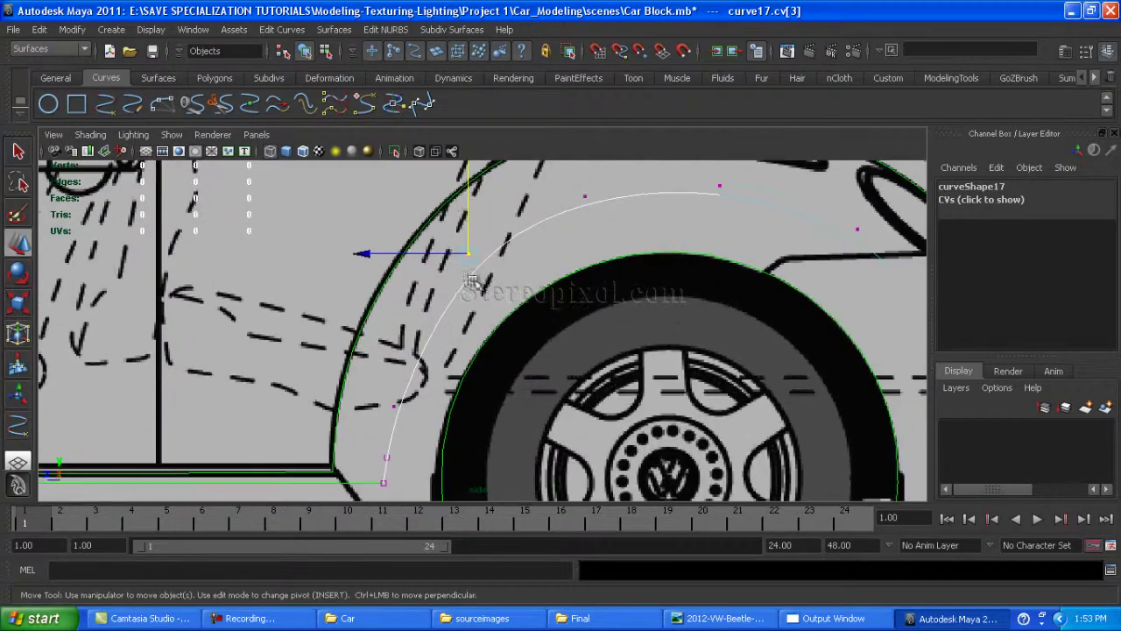
pyautogui.moveTo(467, 181); pyautogui.dragTo(467, 178)
pyautogui.click(394, 406)
pyautogui.moveTo(394, 406); pyautogui.dragTo(398, 376)
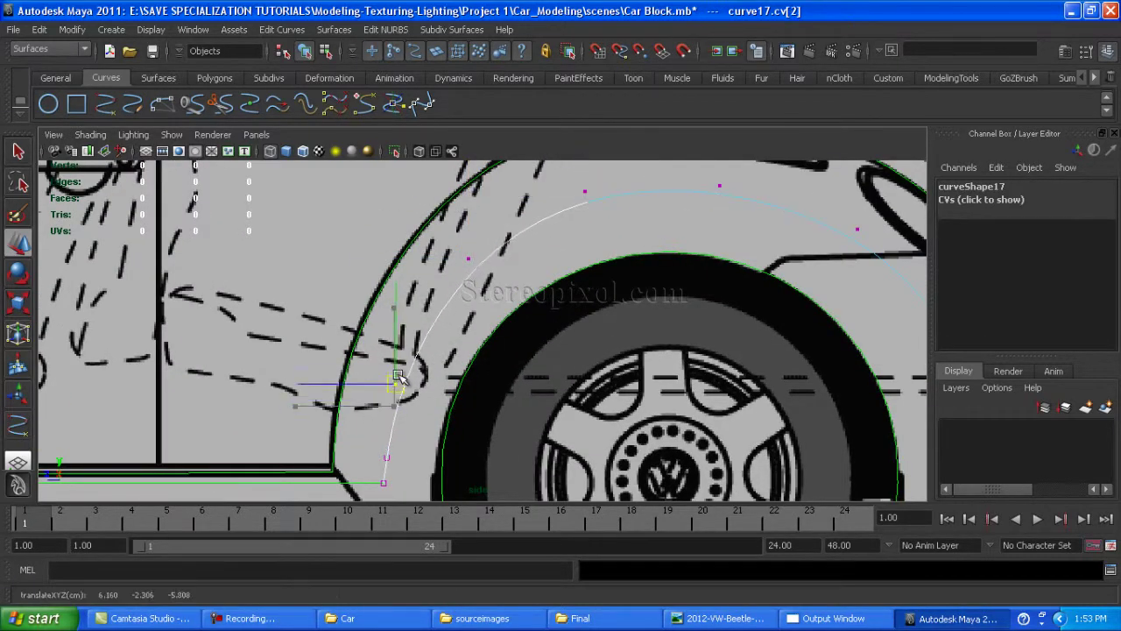
pyautogui.scroll(-4, 401, 361)
pyautogui.moveTo(571, 393); pyautogui.dragTo(704, 435)
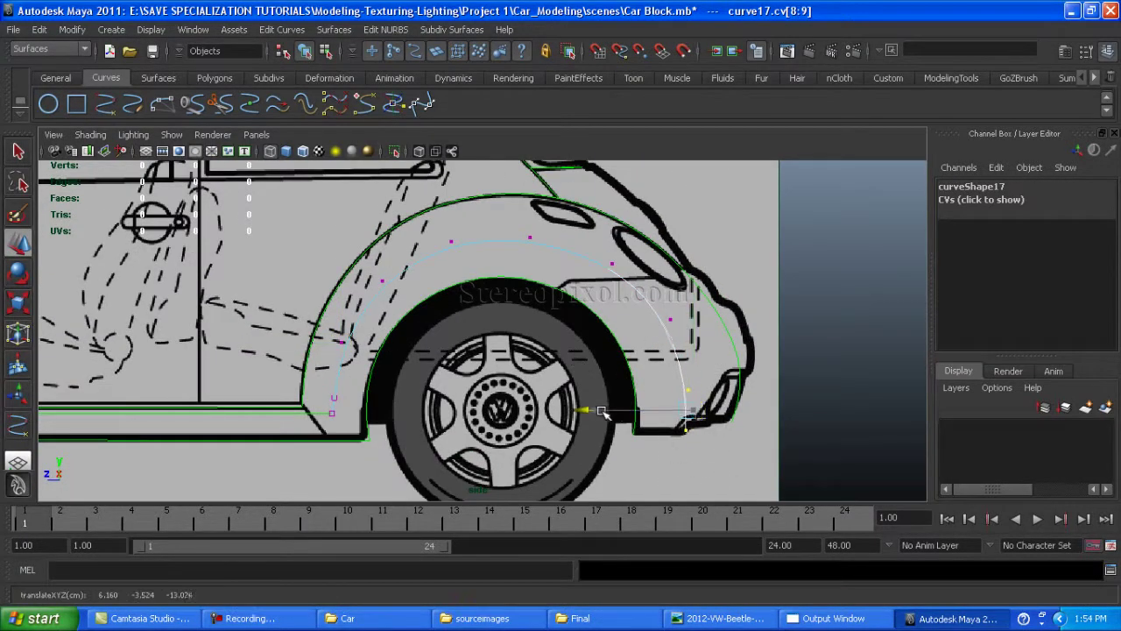
pyautogui.moveTo(601, 308); pyautogui.dragTo(676, 250, button='right')
pyautogui.scroll(-3, 681, 312)
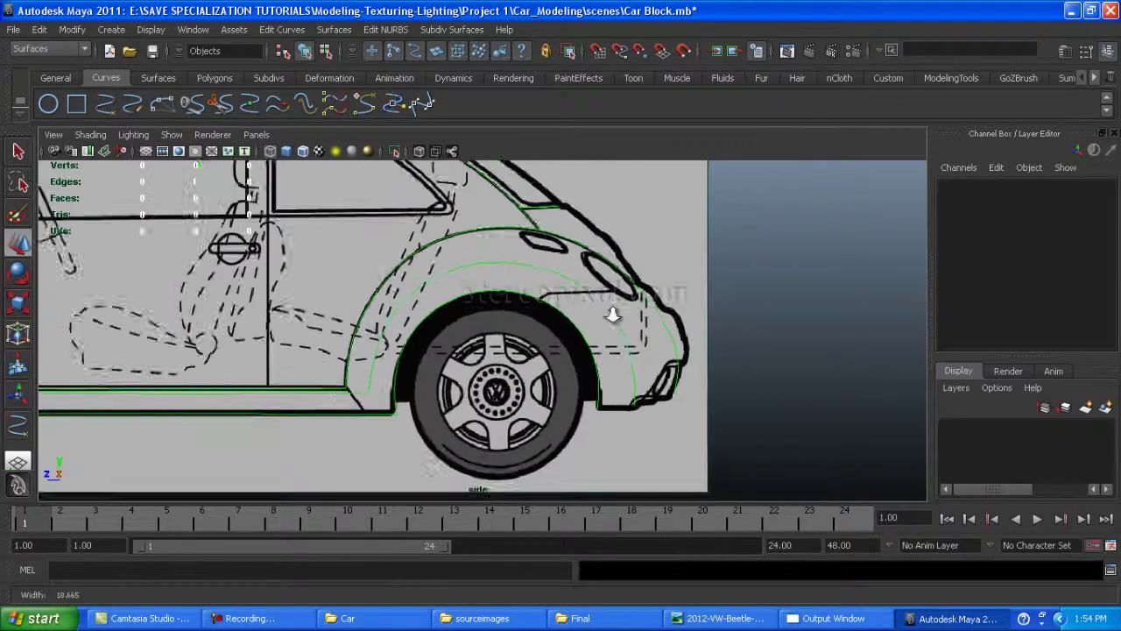
# Switch to the top view and center curve17's pivot with Modify > Center Pivot
pyautogui.press('space')
pyautogui.scroll(-2, 462, 401)
pyautogui.scroll(3, 466, 352)
pyautogui.press('w')
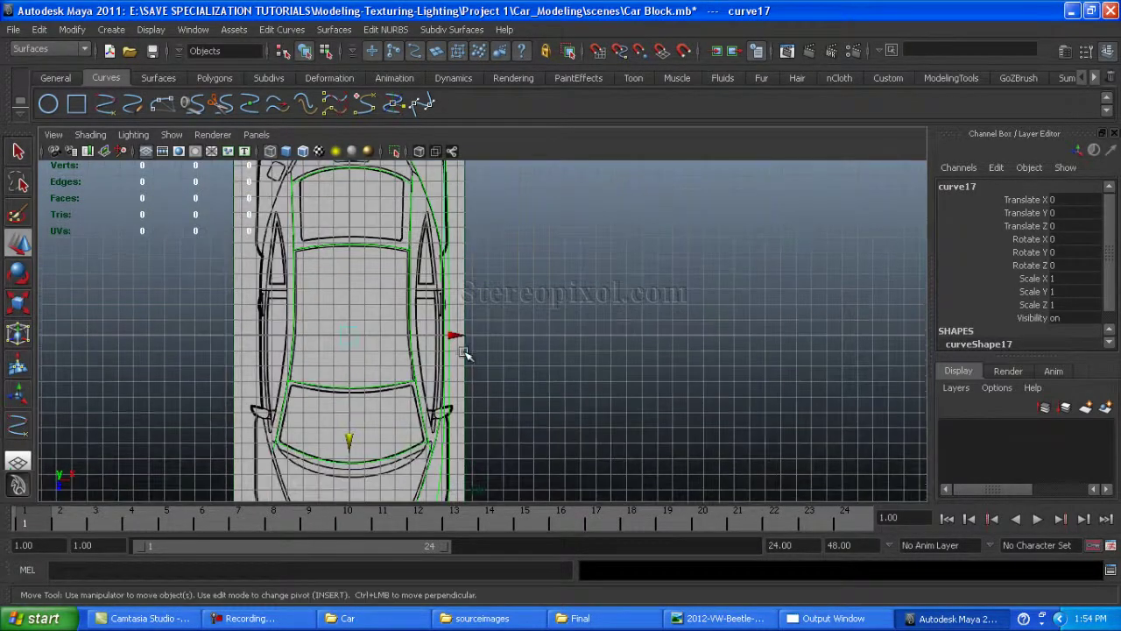
pyautogui.scroll(4, 489, 322)
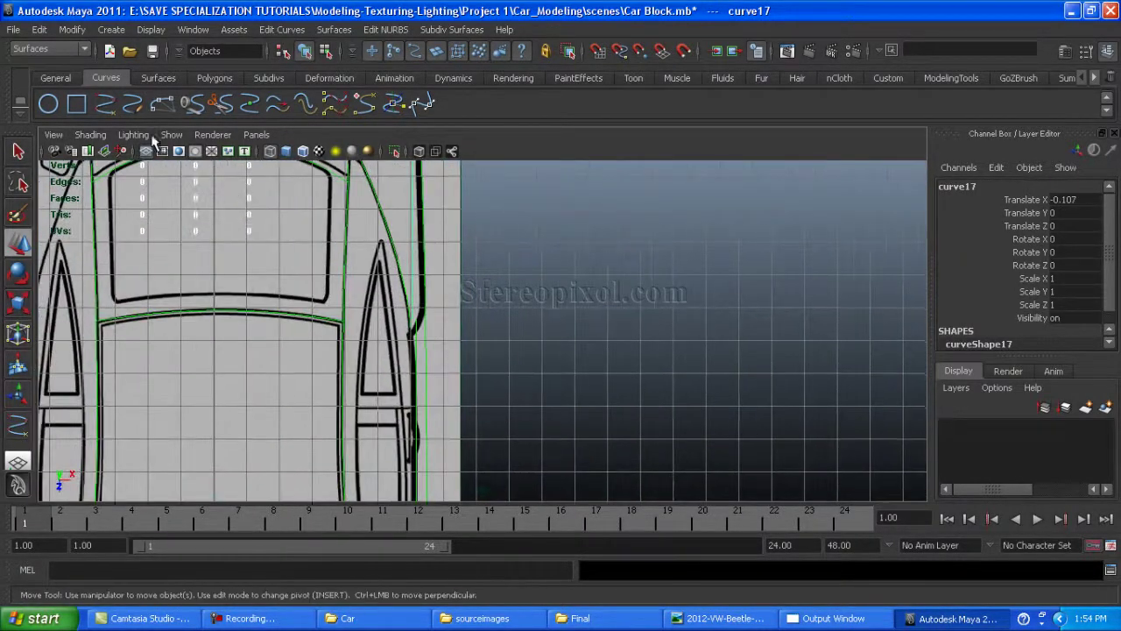
pyautogui.click(72, 29)
pyautogui.click(92, 140)
# Switch to curve point editing and move the selected points onto the body edge
pyautogui.scroll(5, 530, 250)
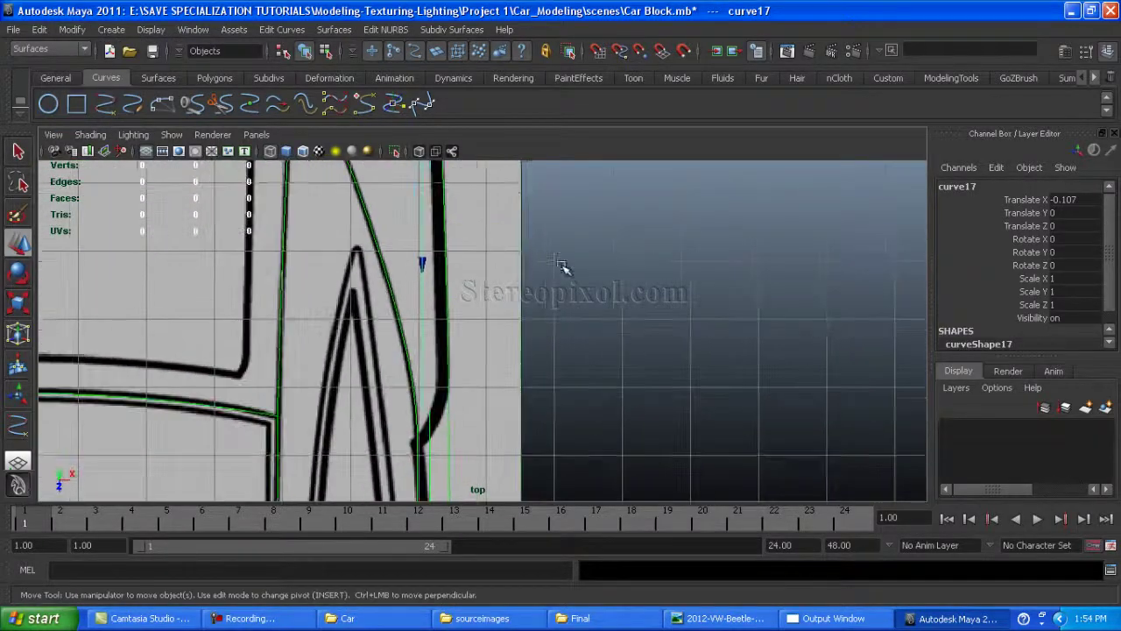
pyautogui.scroll(3, 490, 298)
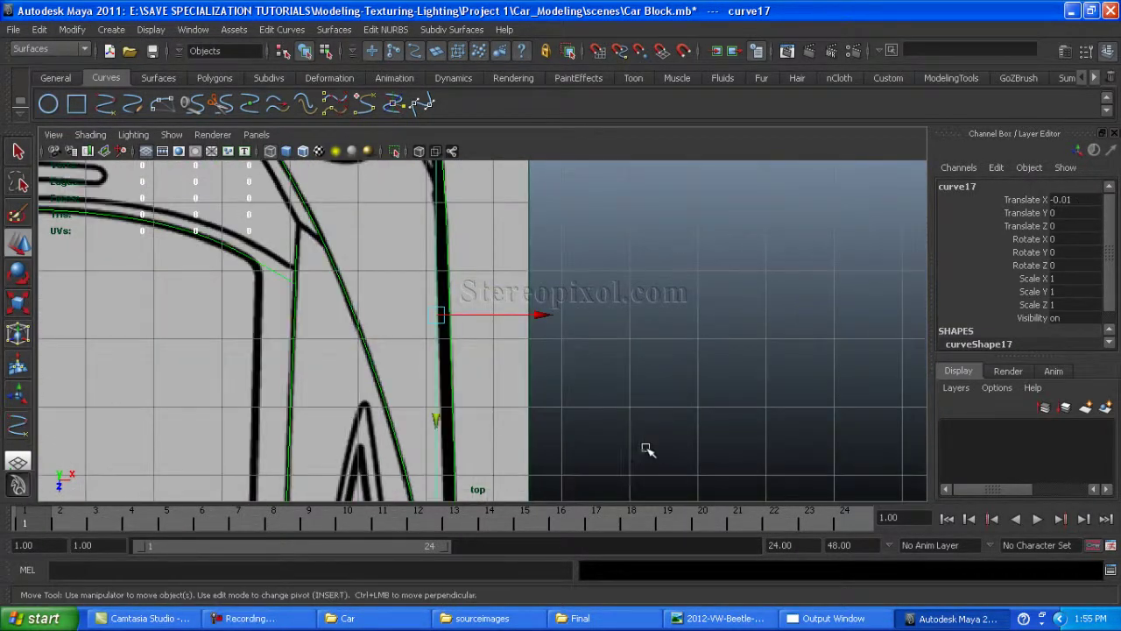
pyautogui.moveTo(464, 243); pyautogui.dragTo(470, 217, button='right')
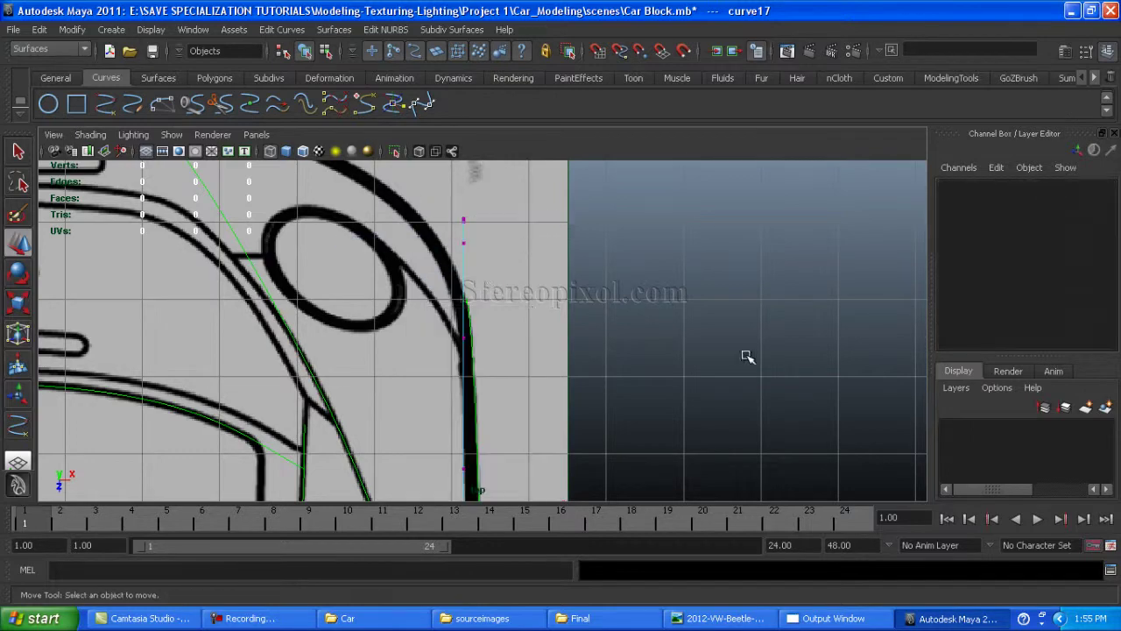
pyautogui.scroll(-3, 745, 358)
pyautogui.scroll(4, 514, 280)
pyautogui.scroll(-3, 565, 334)
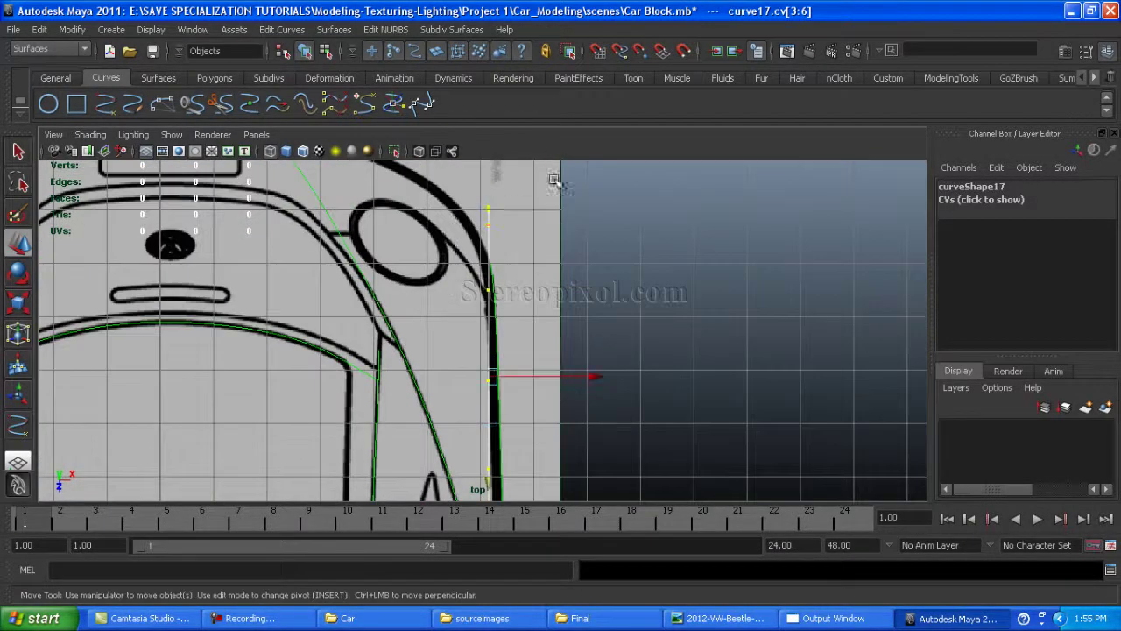
pyautogui.scroll(3, 517, 250)
pyautogui.scroll(2, 544, 228)
pyautogui.keyDown('ctrl'); pyautogui.click(464, 456); pyautogui.keyUp('ctrl')
pyautogui.keyDown('alt'); pyautogui.moveTo(552, 193); pyautogui.dragTo(552, 250, button='middle'); pyautogui.keyUp('alt')
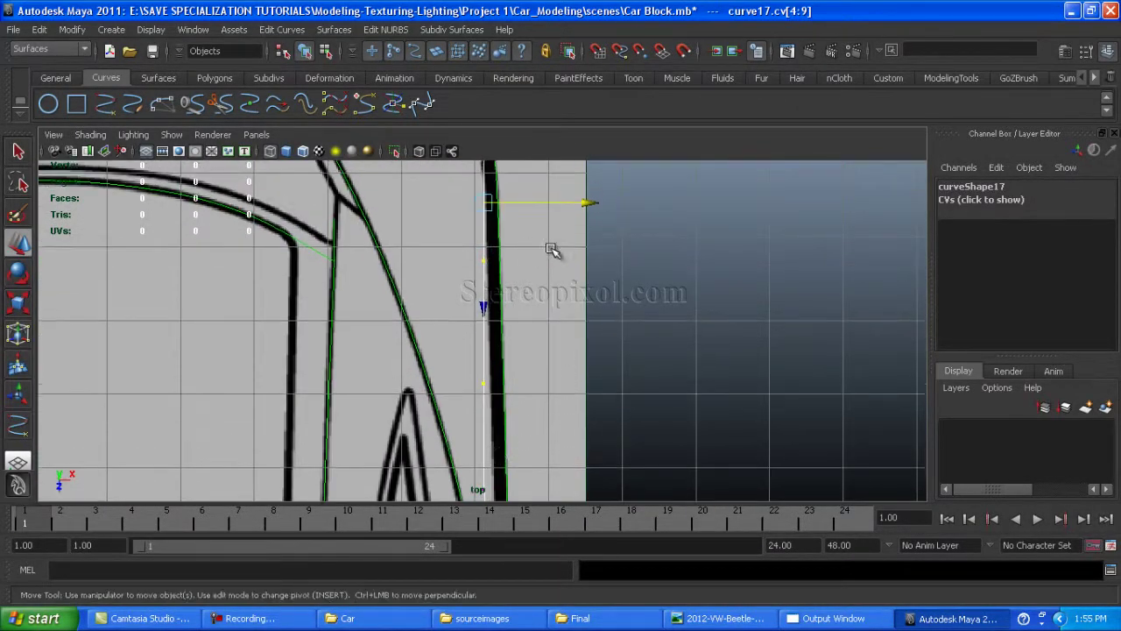
pyautogui.keyDown('alt'); pyautogui.moveTo(569, 134); pyautogui.dragTo(569, 239, button='middle'); pyautogui.keyUp('alt')
pyautogui.moveTo(569, 239); pyautogui.dragTo(570, 239)
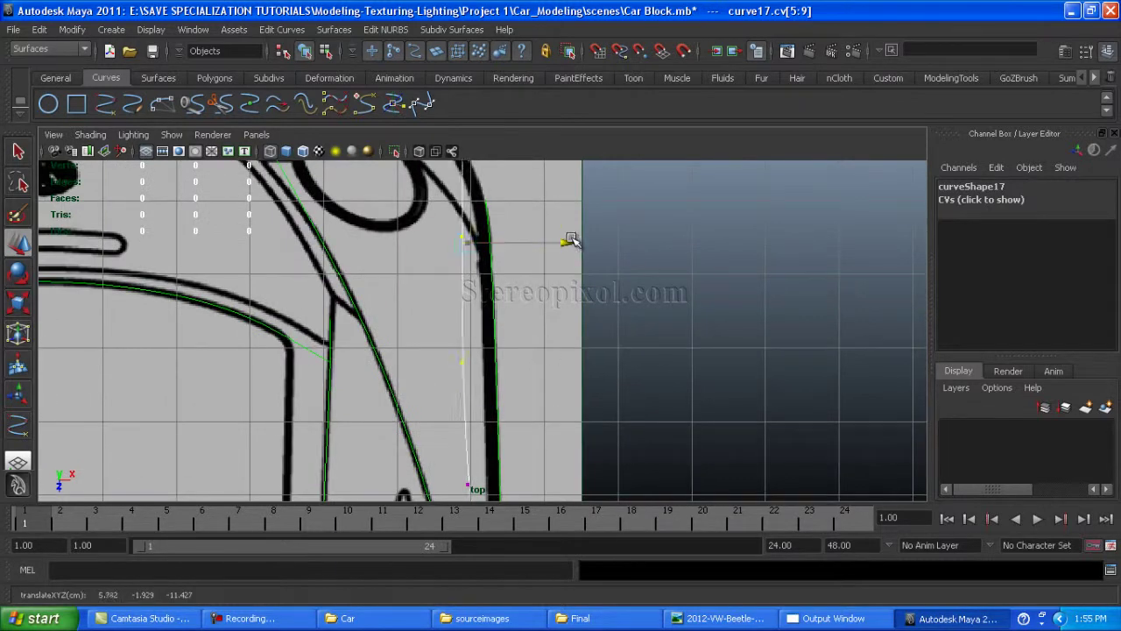
# Move the curve's upper control points onto the body outline
pyautogui.keyDown('ctrl'); pyautogui.click(515, 355); pyautogui.keyUp('ctrl')
pyautogui.keyDown('alt'); pyautogui.moveTo(558, 177); pyautogui.dragTo(558, 269, button='middle'); pyautogui.keyUp('alt')
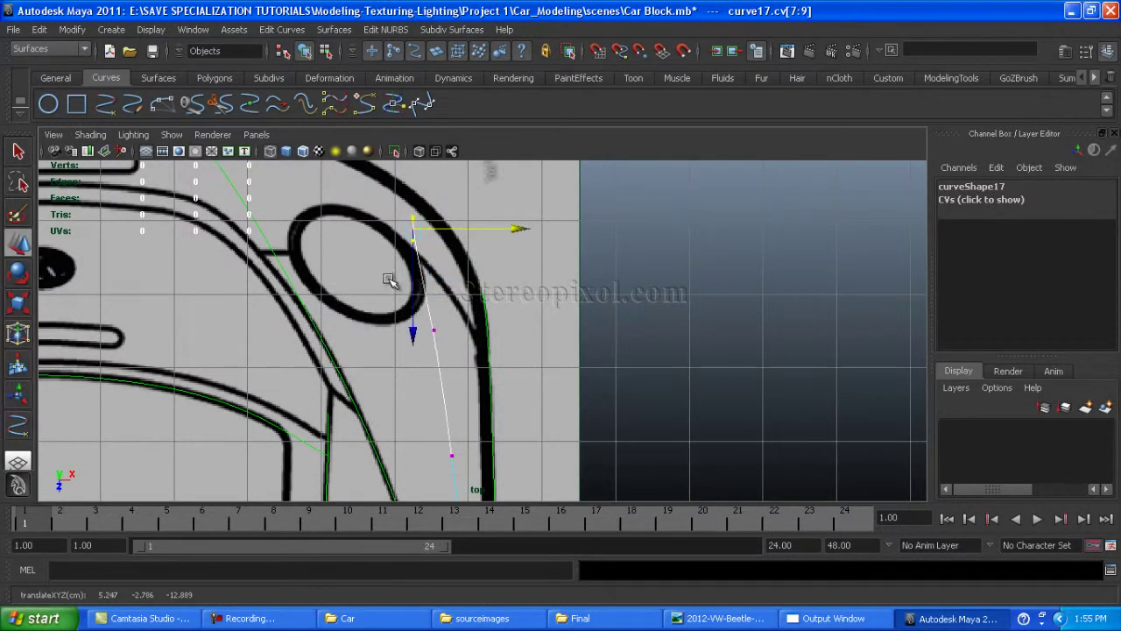
pyautogui.scroll(5, 504, 226)
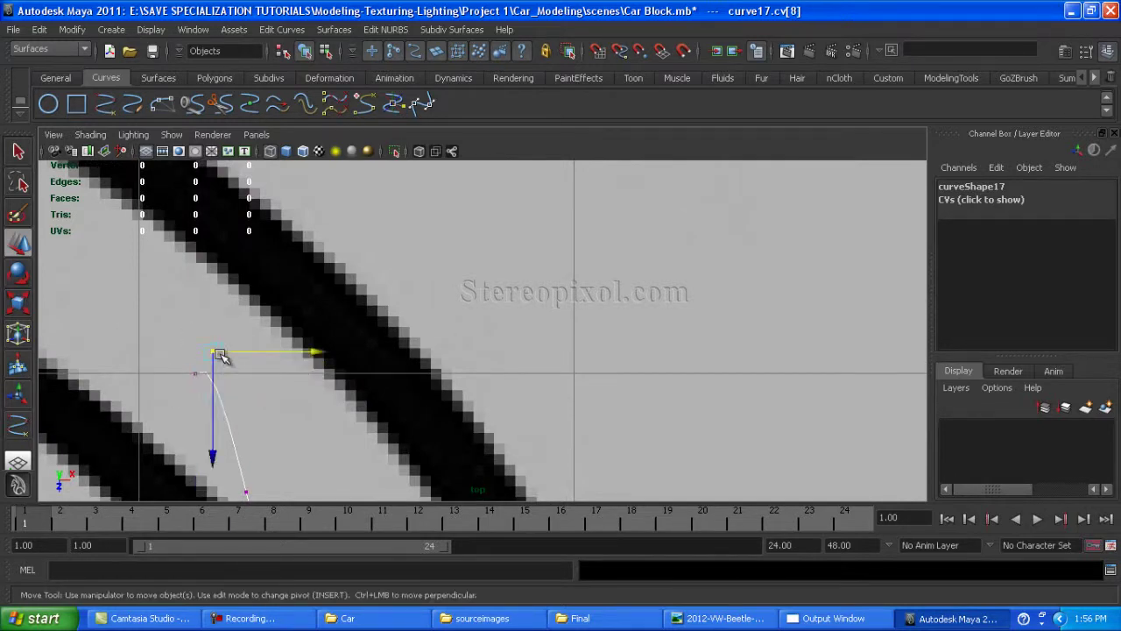
pyautogui.scroll(-6, 219, 355)
# Switch to the perspective view and orbit around to inspect the rear arch curve
pyautogui.press('space')
pyautogui.moveTo(638, 253); pyautogui.dragTo(471, 347)
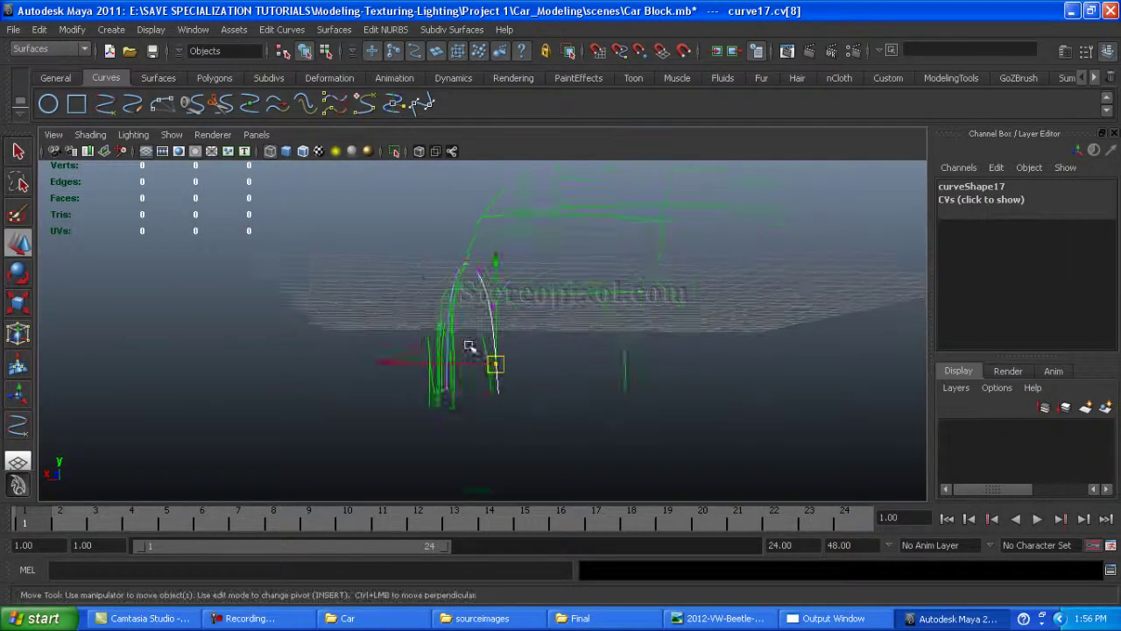
pyautogui.scroll(5, 646, 443)
pyautogui.keyDown('alt'); pyautogui.moveTo(645, 443); pyautogui.dragTo(423, 383); pyautogui.keyUp('alt')
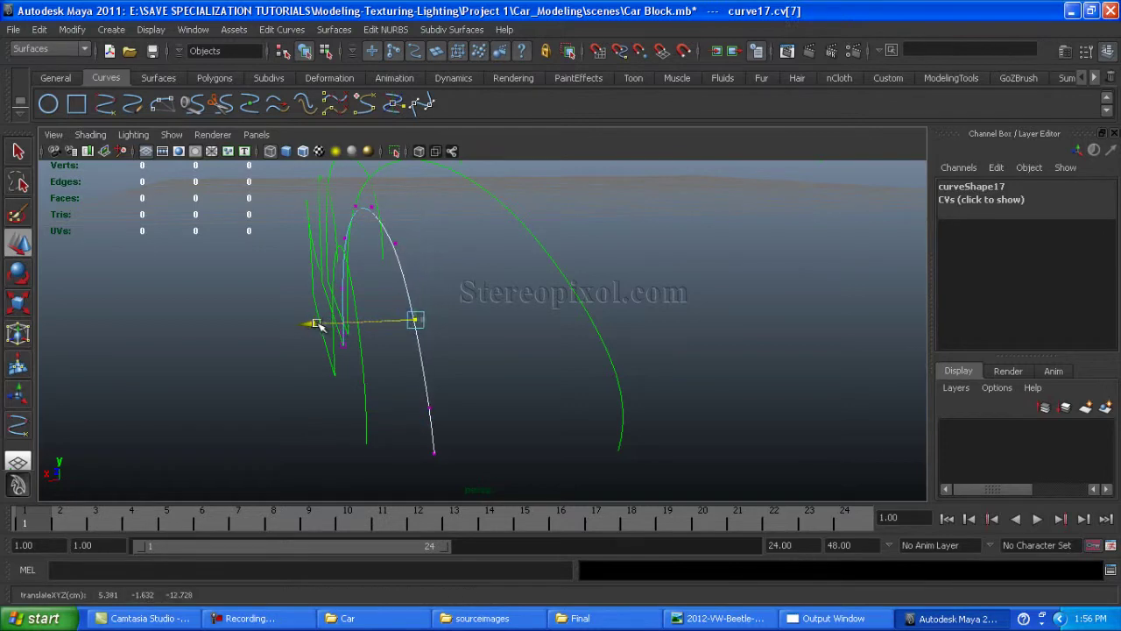
pyautogui.keyDown('alt'); pyautogui.moveTo(317, 325); pyautogui.dragTo(523, 372); pyautogui.keyUp('alt')
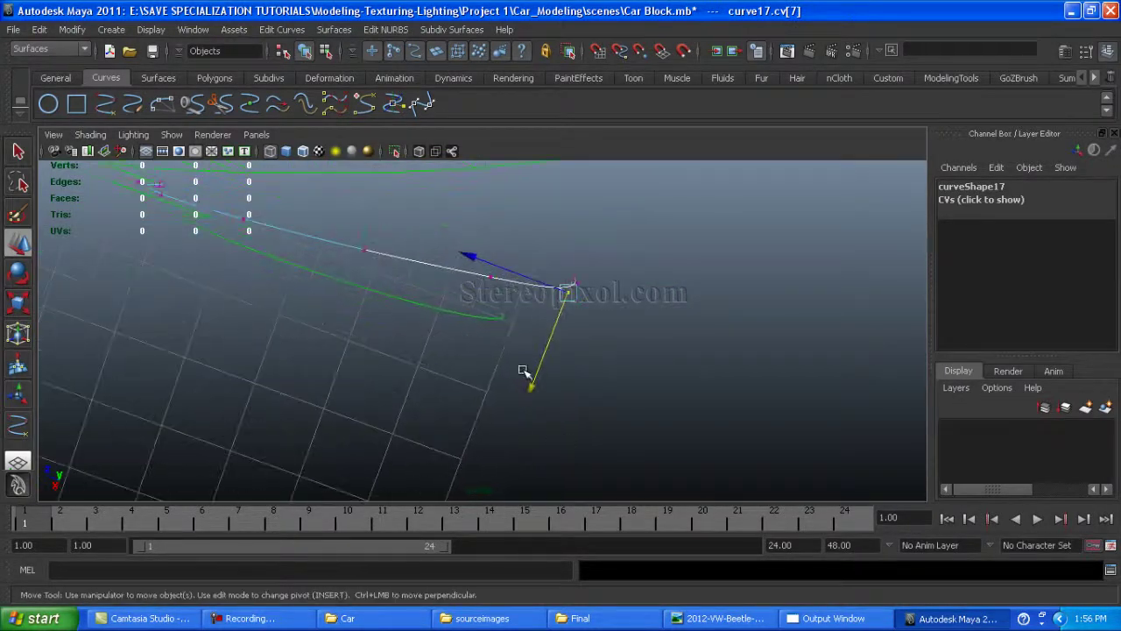
pyautogui.keyDown('alt'); pyautogui.moveTo(341, 320); pyautogui.dragTo(453, 340); pyautogui.keyUp('alt')
pyautogui.keyDown('alt'); pyautogui.moveTo(311, 359); pyautogui.dragTo(523, 398); pyautogui.keyUp('alt')
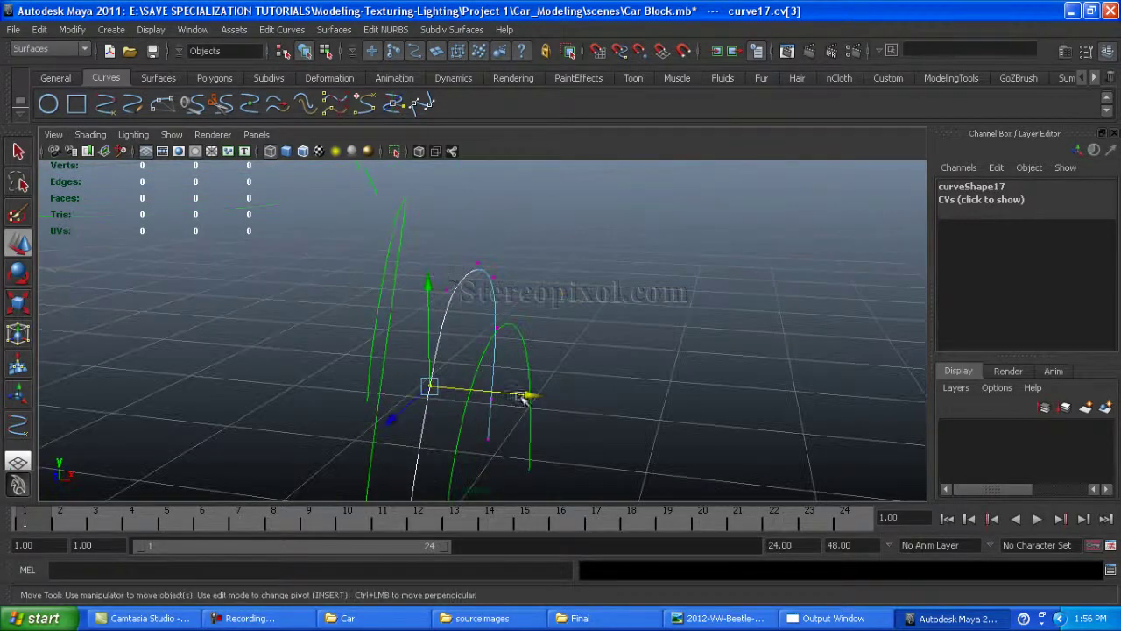
pyautogui.keyDown('alt'); pyautogui.moveTo(504, 356); pyautogui.dragTo(412, 368); pyautogui.keyUp('alt')
# Select control points on the arch and neighbouring curve, then the front arch curve
pyautogui.click(430, 321)
pyautogui.click(411, 368)
pyautogui.keyDown('alt'); pyautogui.moveTo(484, 375); pyautogui.dragTo(438, 426); pyautogui.keyUp('alt')
pyautogui.click(465, 393)
pyautogui.click(675, 271)
# Pull a control point on the front arch curve left to smooth it
pyautogui.press('F8')
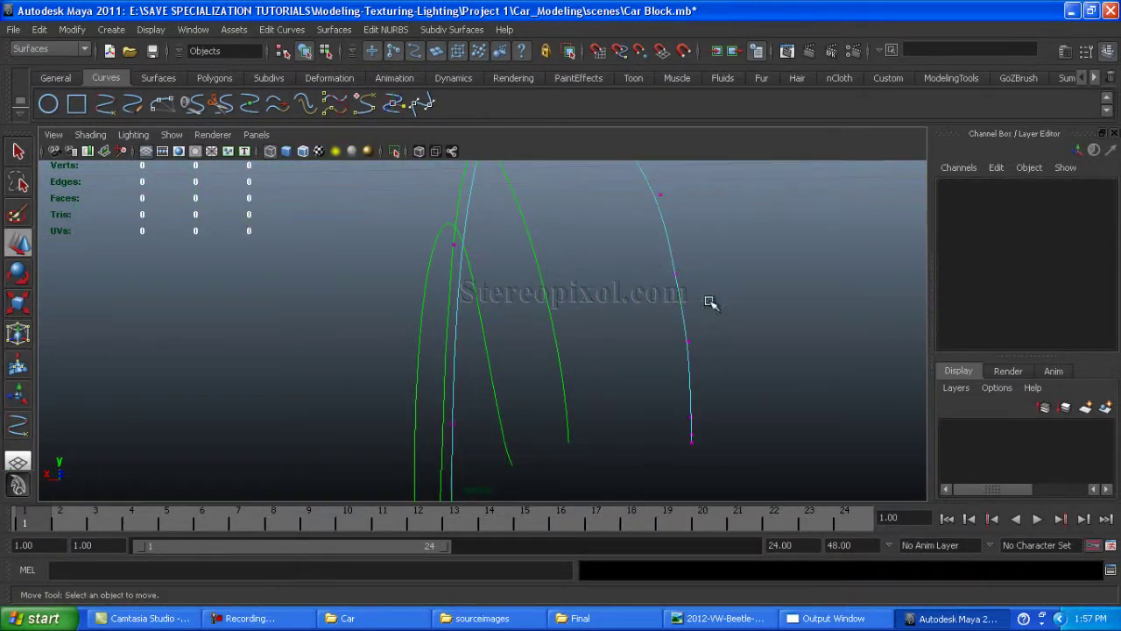
pyautogui.click(676, 274)
pyautogui.moveTo(580, 271); pyautogui.dragTo(525, 271)
pyautogui.keyDown('alt'); pyautogui.moveTo(593, 332); pyautogui.dragTo(410, 323); pyautogui.keyUp('alt')
# Select the other arch curve's control points and check them from another angle
pyautogui.press('F8')
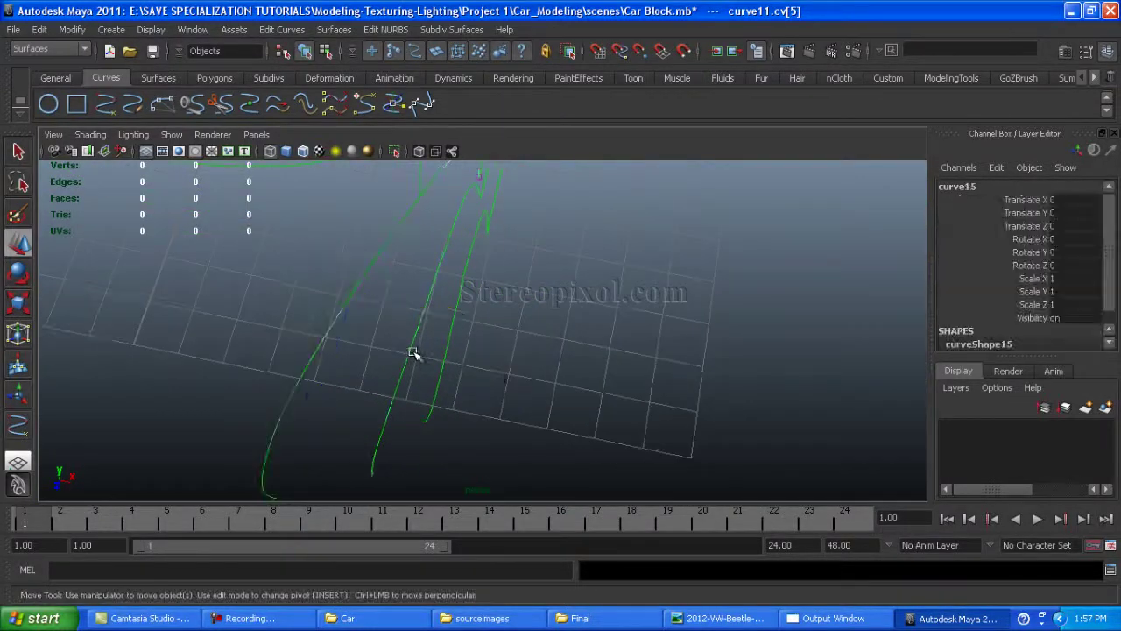
pyautogui.click(410, 324)
pyautogui.moveTo(410, 323); pyautogui.dragTo(369, 317, button='right')
pyautogui.click(424, 305)
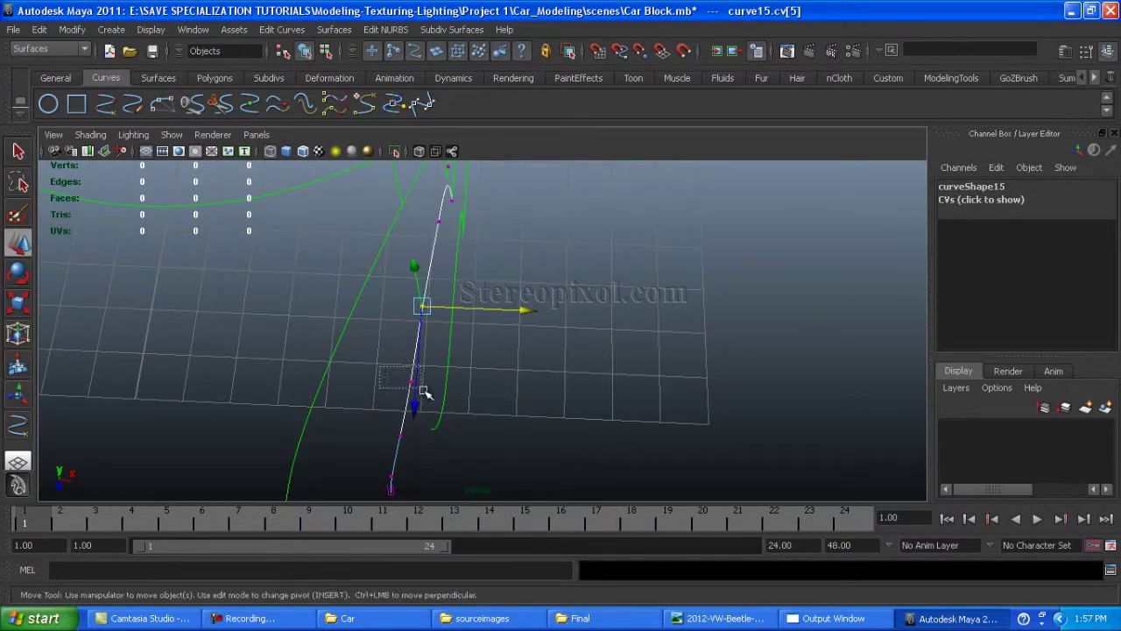
pyautogui.keyDown('alt'); pyautogui.moveTo(470, 387); pyautogui.dragTo(198, 366); pyautogui.keyUp('alt')
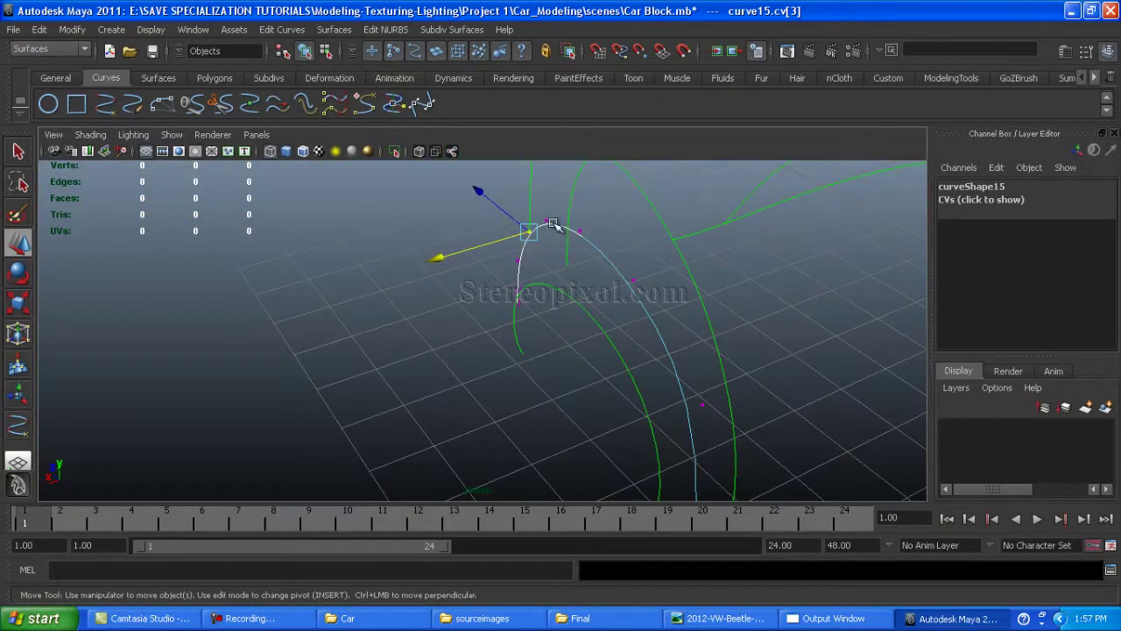
# Clear the selection, frame the whole car outline, and save the Car Block scene
pyautogui.click(348, 300)
pyautogui.keyDown('alt'); pyautogui.moveTo(473, 322); pyautogui.dragTo(313, 387, button='right'); pyautogui.keyUp('alt')
pyautogui.keyDown('alt'); pyautogui.moveTo(313, 387); pyautogui.dragTo(375, 370); pyautogui.keyUp('alt')
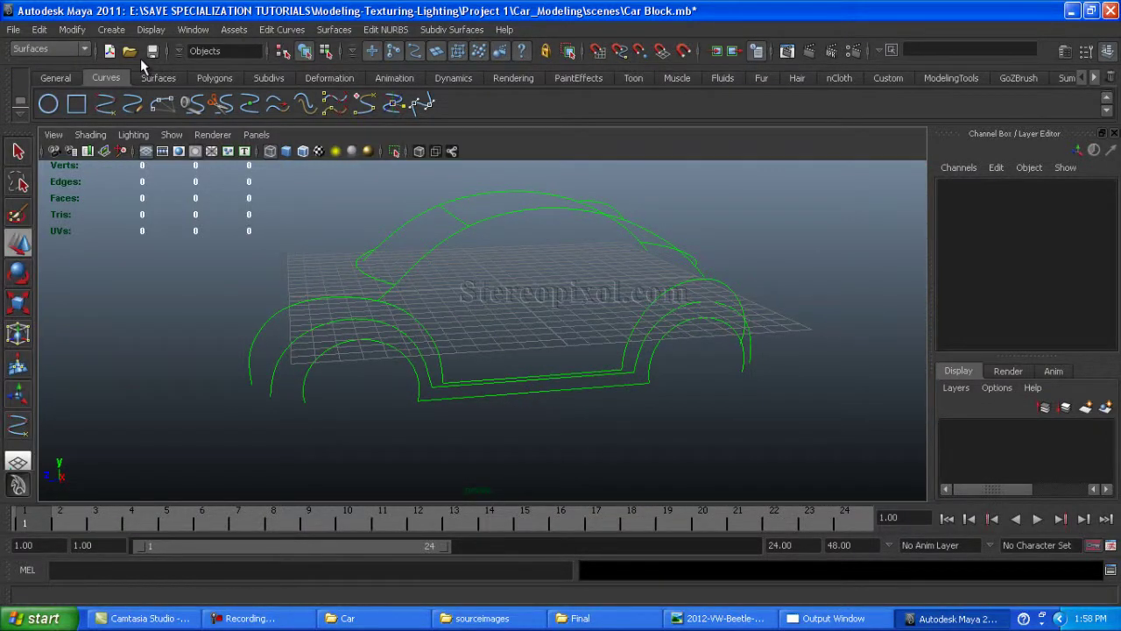
pyautogui.click(148, 53)
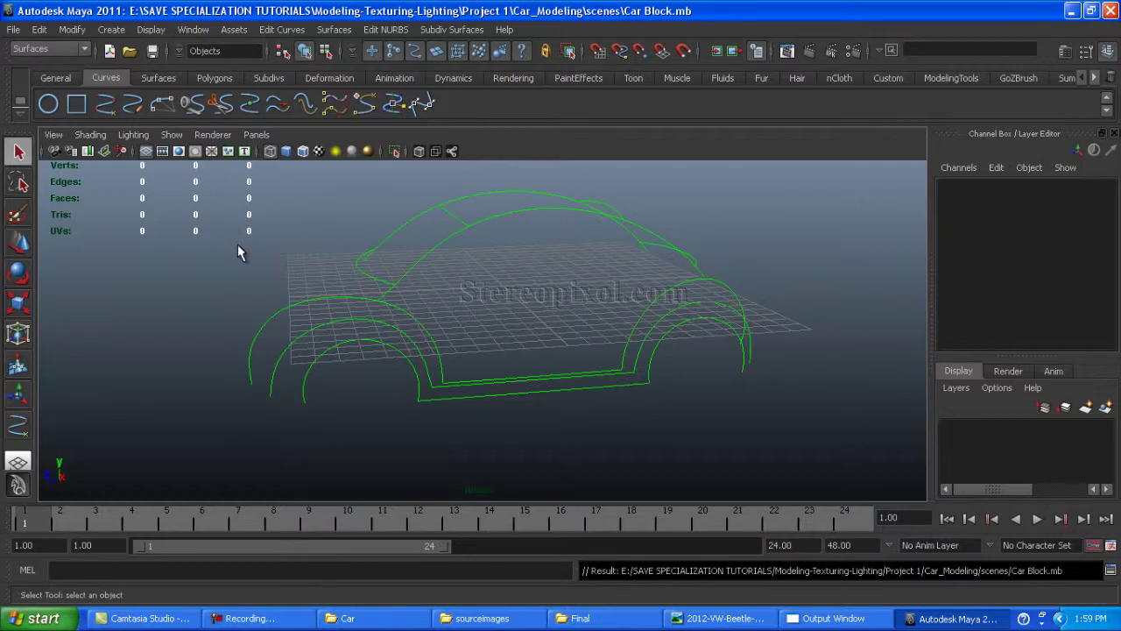